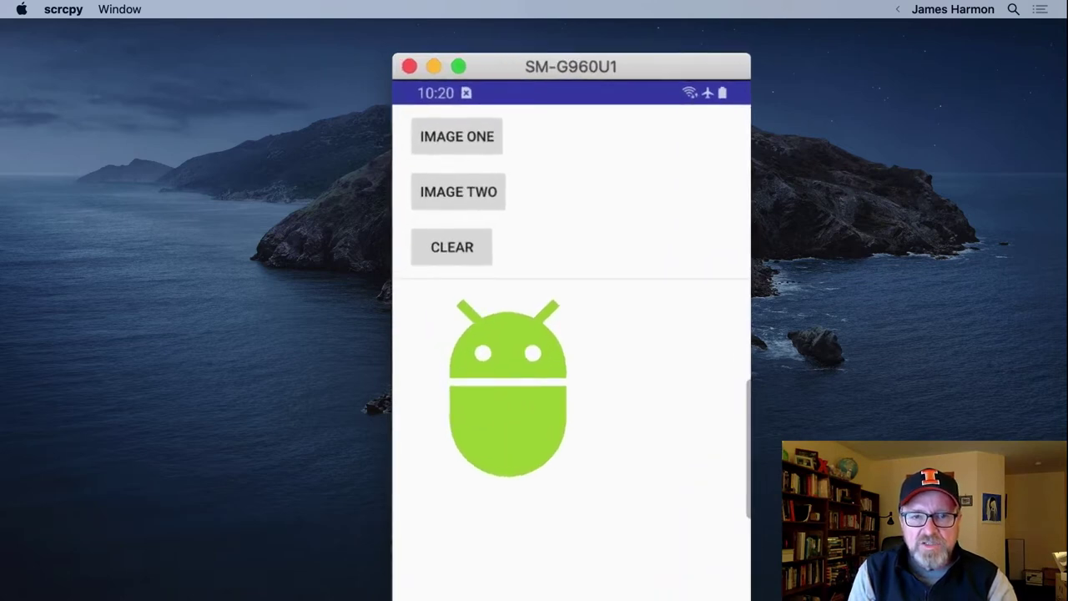
# Load Image One and then request Image Two in the mirrored Android app.
pyautogui.press('Tab')
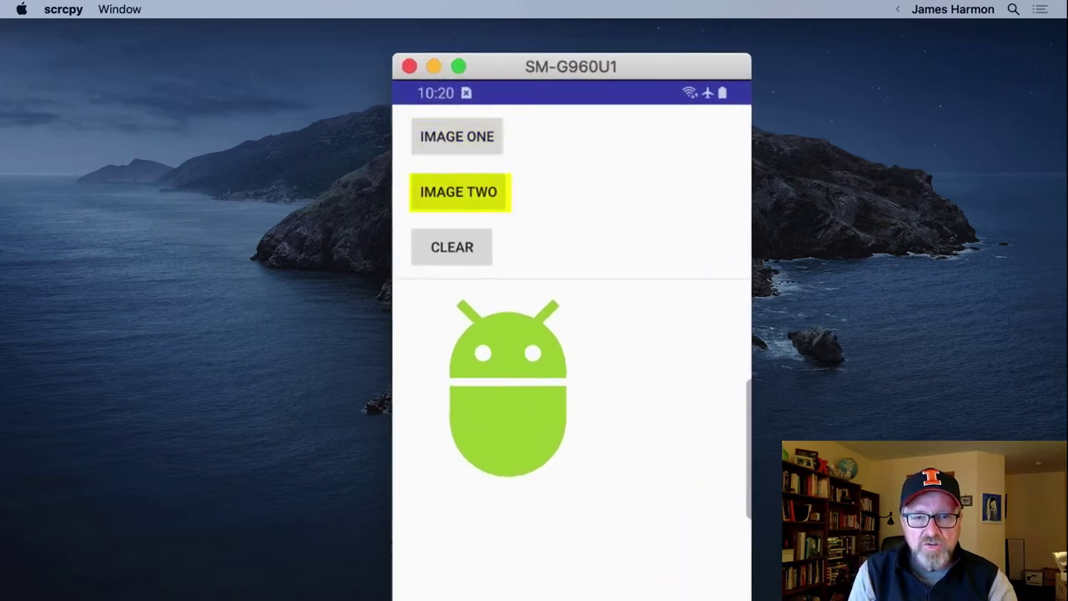
pyautogui.press('Tab')
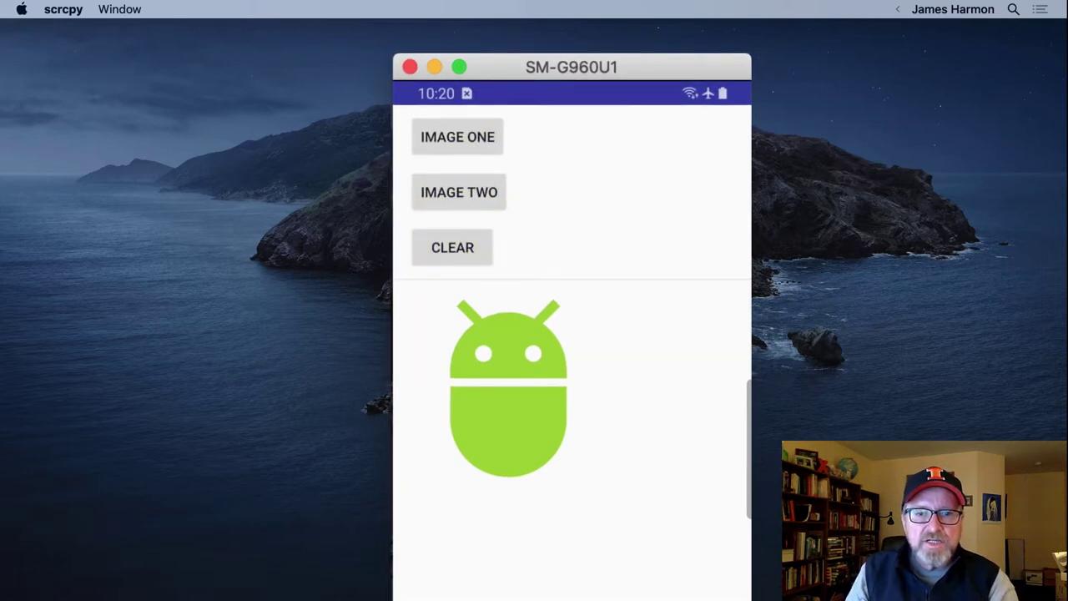
pyautogui.click(463, 139)
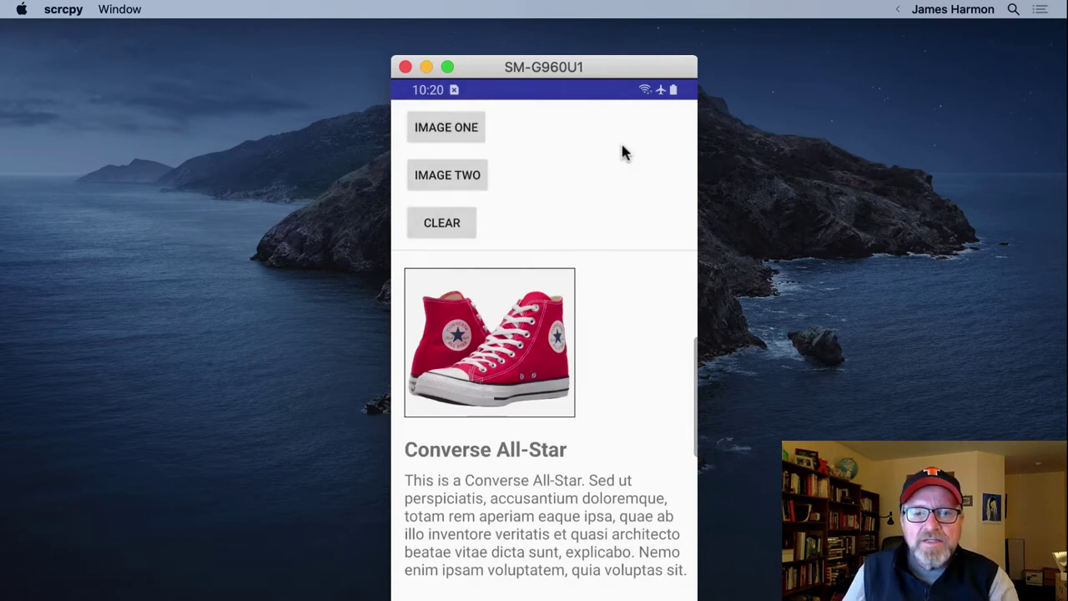
pyautogui.click(459, 176)
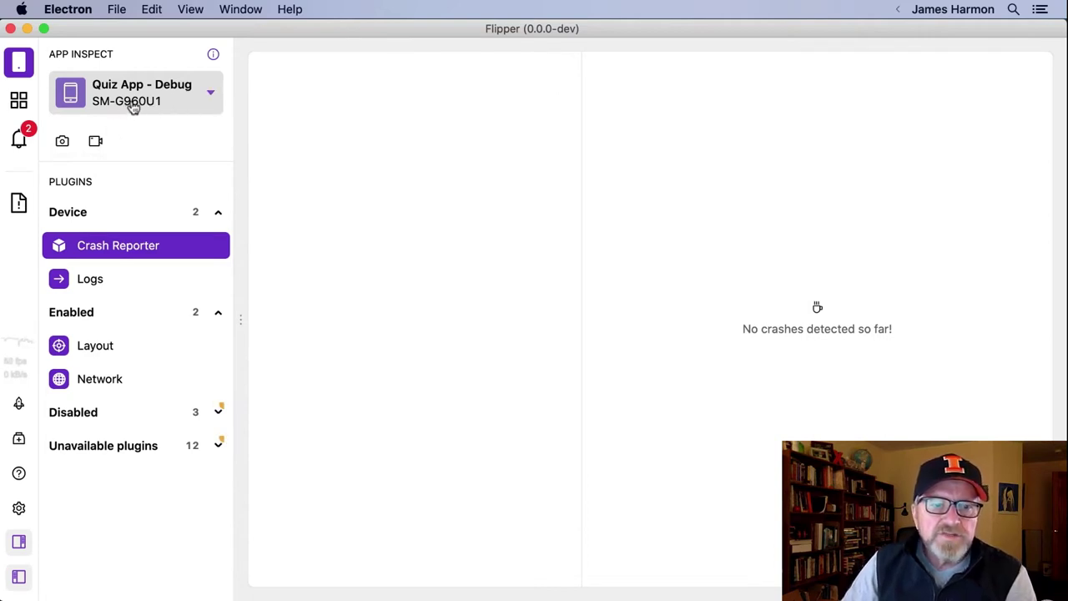
# In Flipper, review the connected device and app list, look through the Logs and Network plugins, and return to Crash Reporter.
pyautogui.click(209, 99)
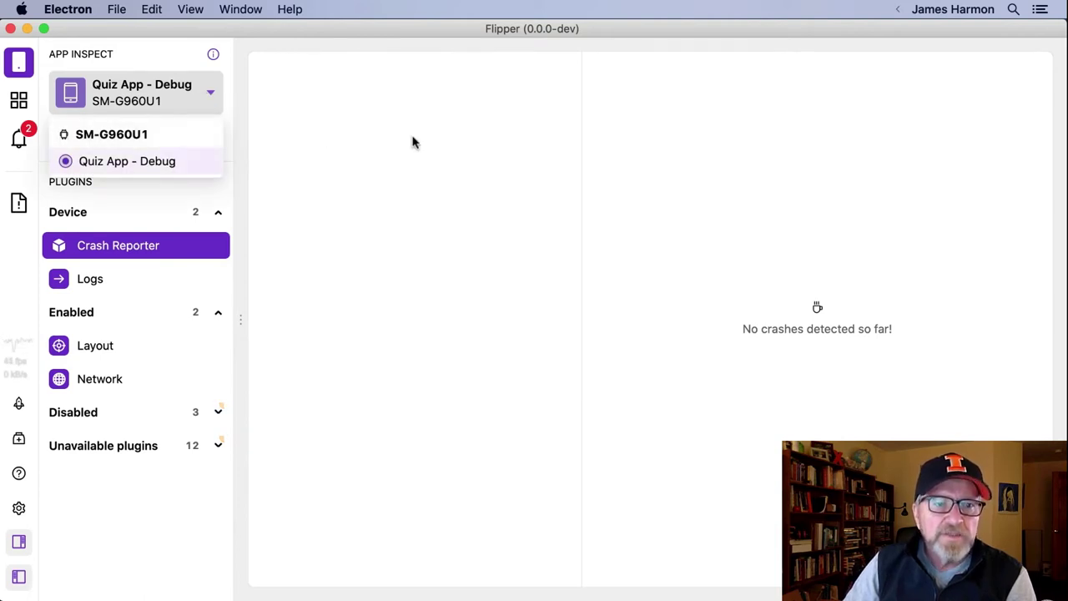
pyautogui.click(381, 171)
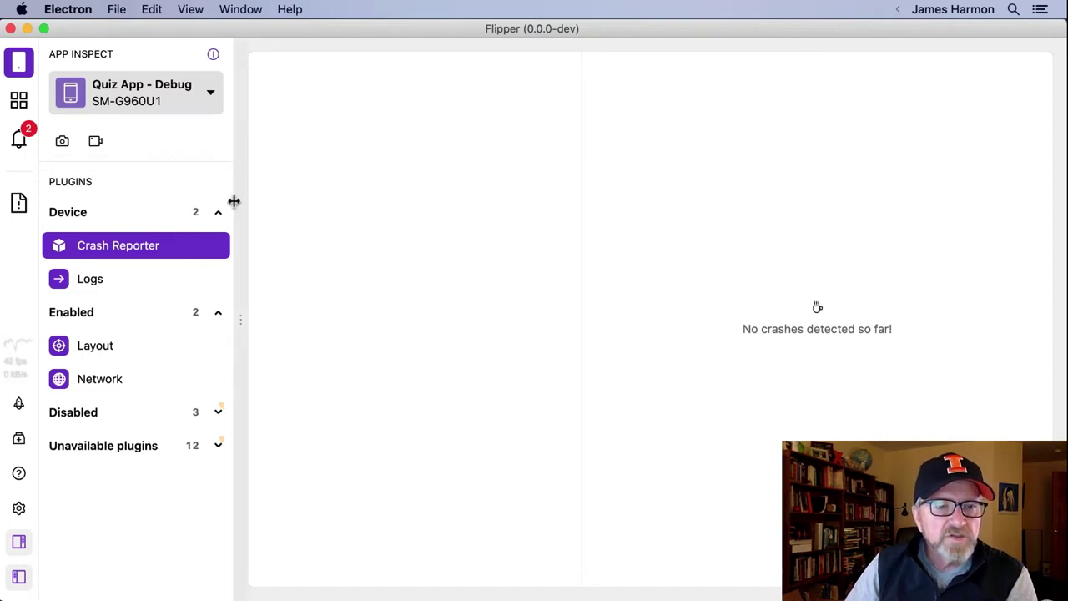
pyautogui.click(150, 289)
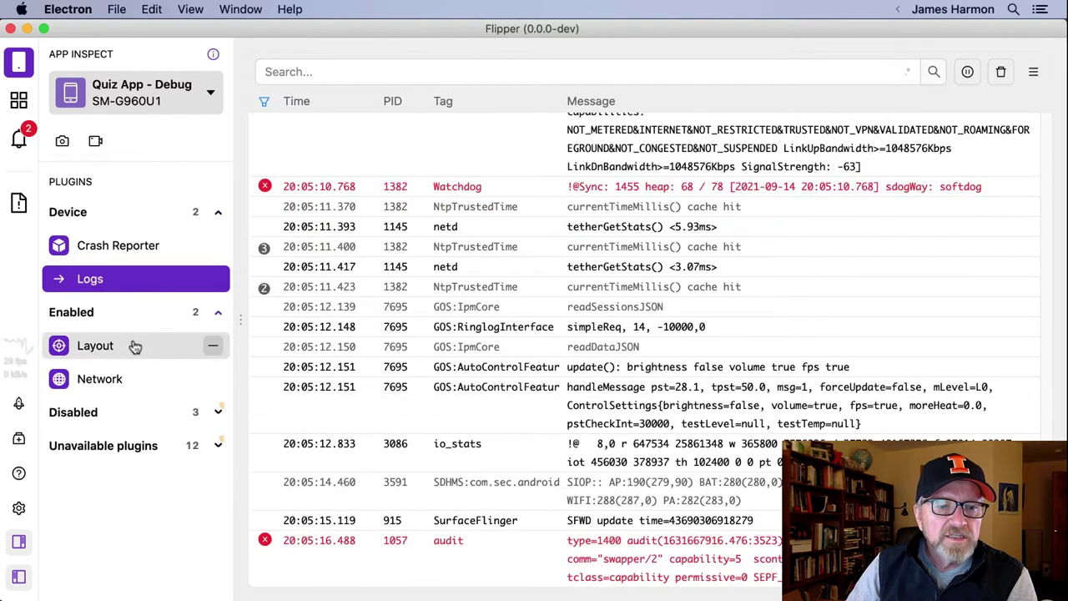
pyautogui.click(133, 364)
pyautogui.click(130, 377)
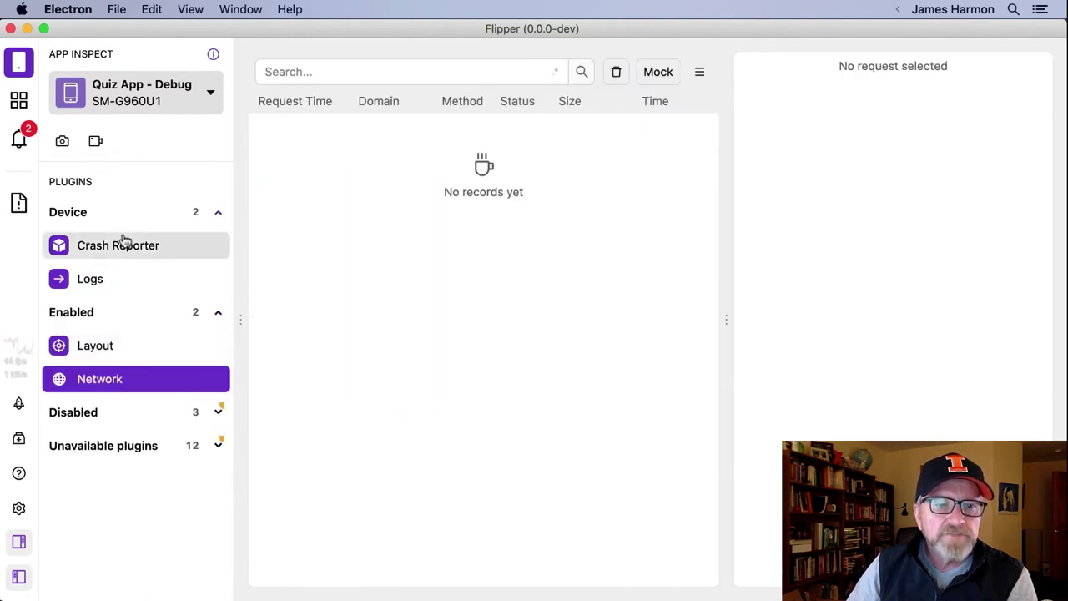
pyautogui.click(125, 244)
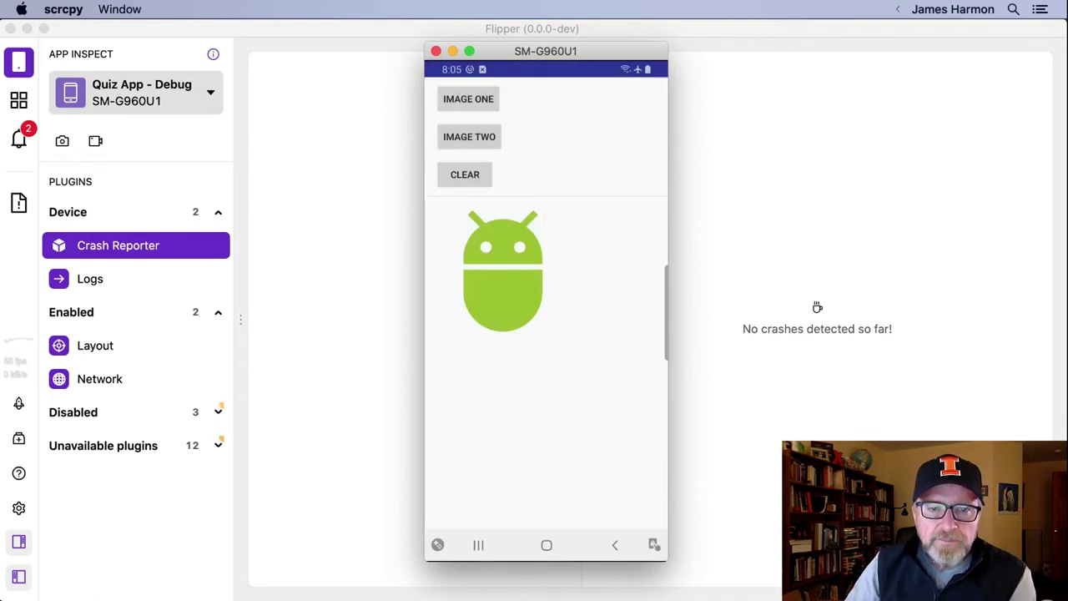
# In the scrcpy phone window, load Image One and then Image Two to reproduce the crash, and put the window away.
pyautogui.click(461, 102)
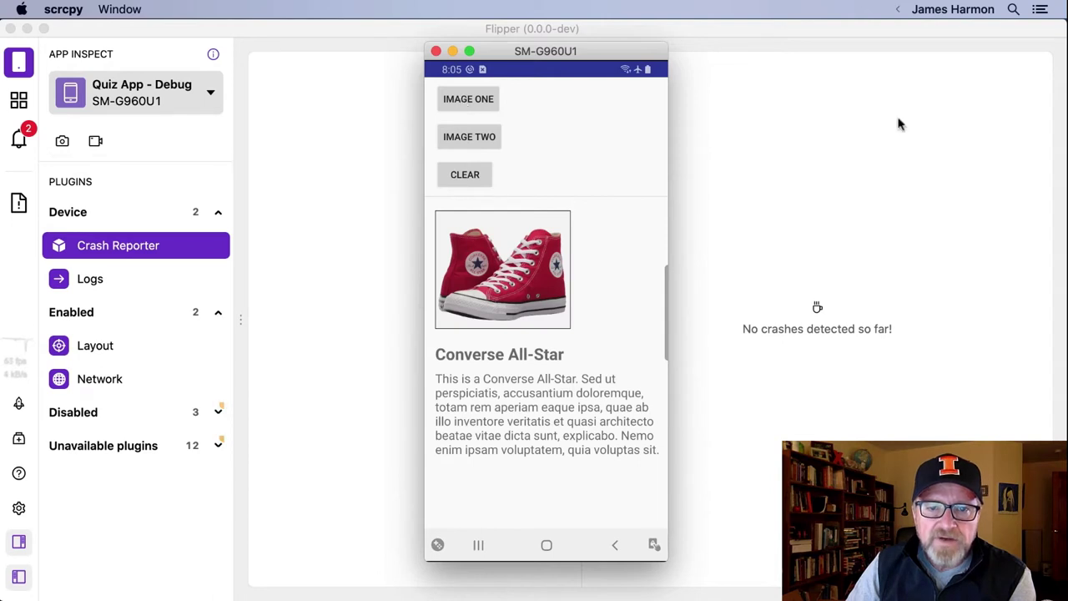
pyautogui.click(472, 140)
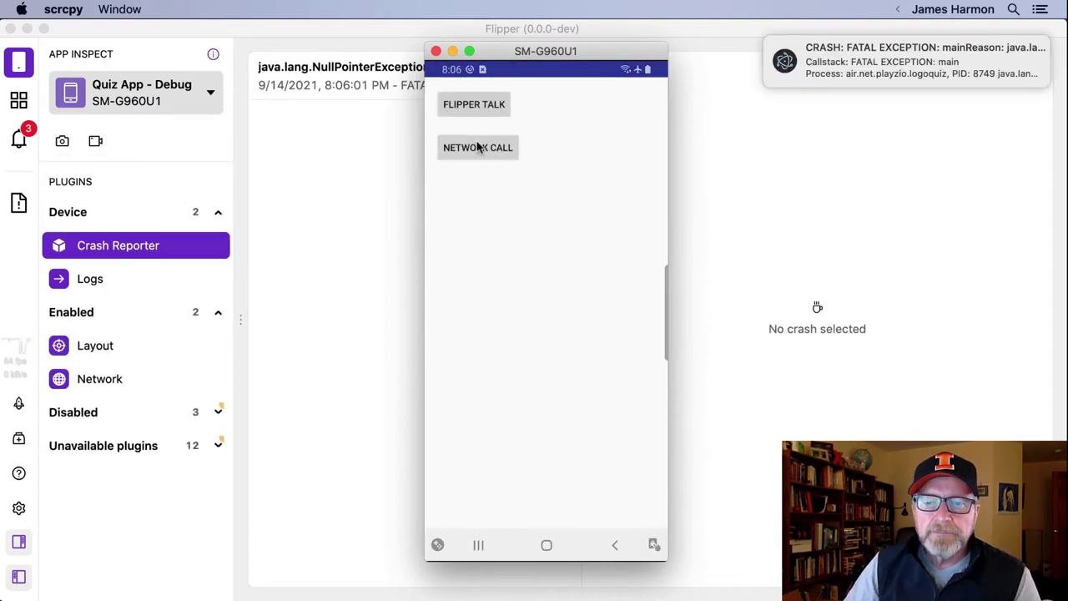
pyautogui.press('super+m')
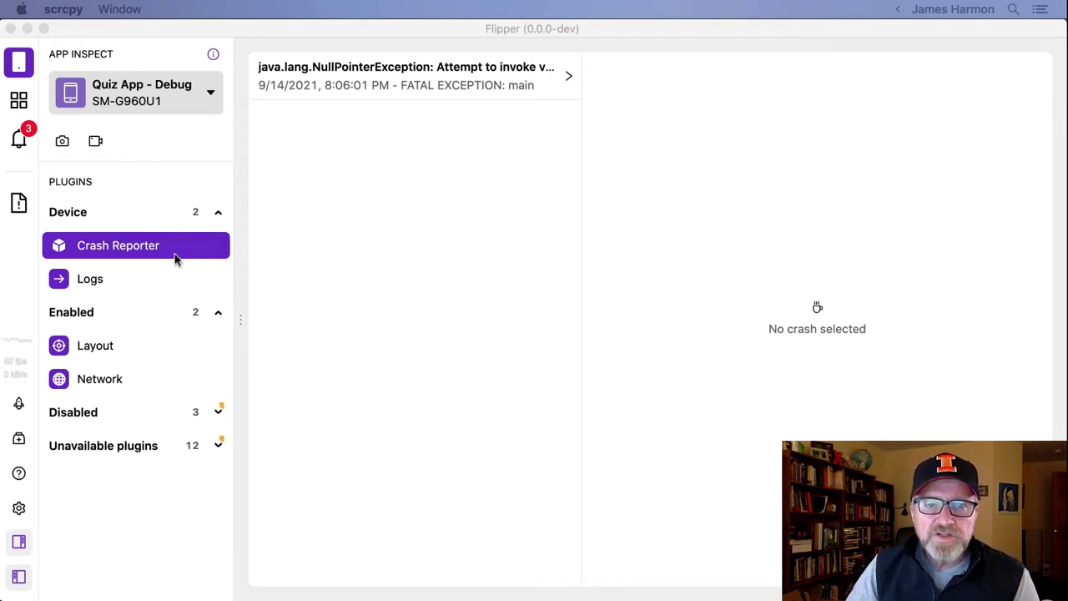
# In Flipper, open the NullPointerException crash report and widen its details pane to read the stack trace.
pyautogui.click(337, 79)
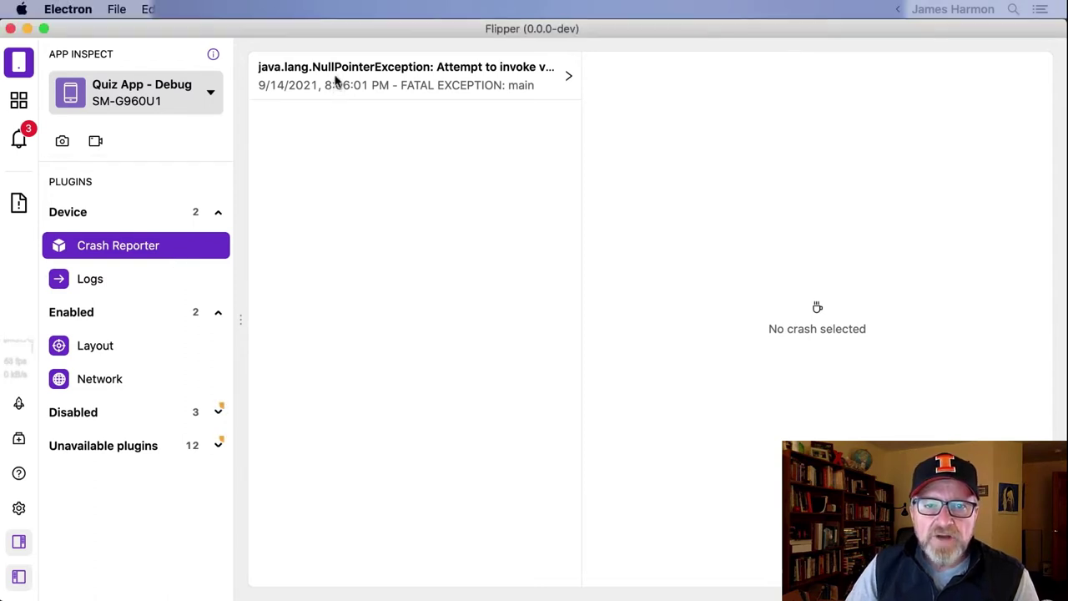
pyautogui.click(337, 79)
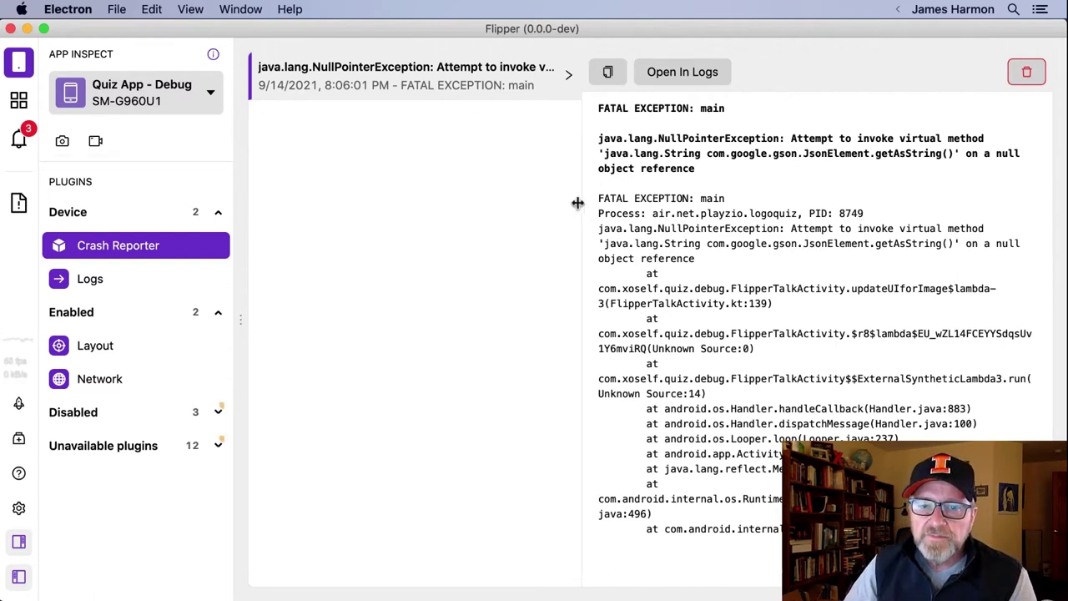
pyautogui.moveTo(578, 203); pyautogui.dragTo(350, 217)
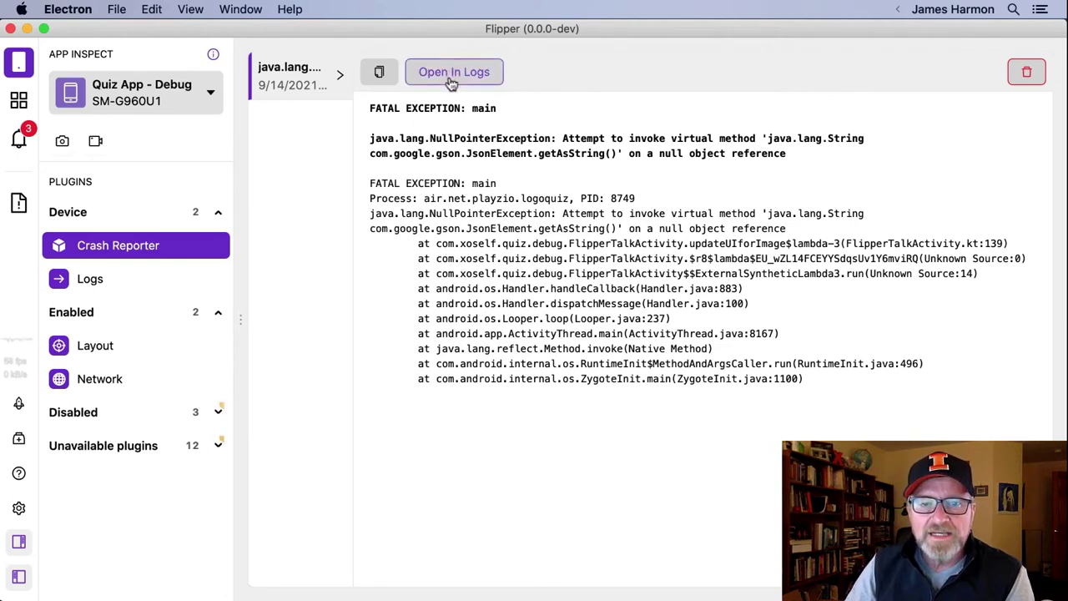
# Open the crash in the device logs, examine the entries around the fatal exception, and return to Crash Reporter.
pyautogui.click(451, 81)
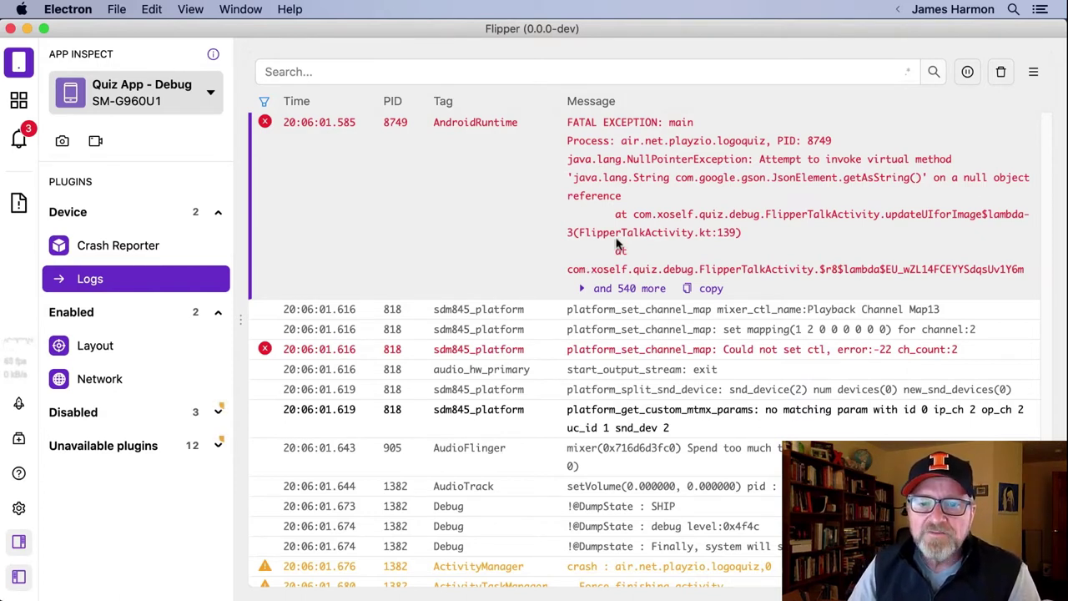
pyautogui.moveTo(634, 214); pyautogui.dragTo(638, 371)
pyautogui.scroll(3, 875, 191)
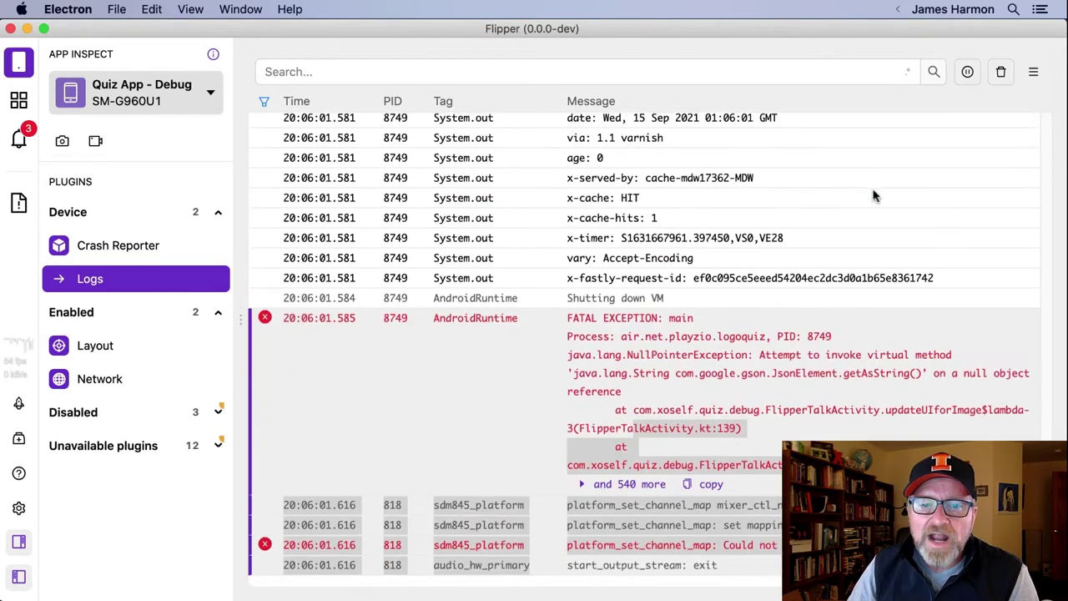
pyautogui.scroll(-1, 875, 192)
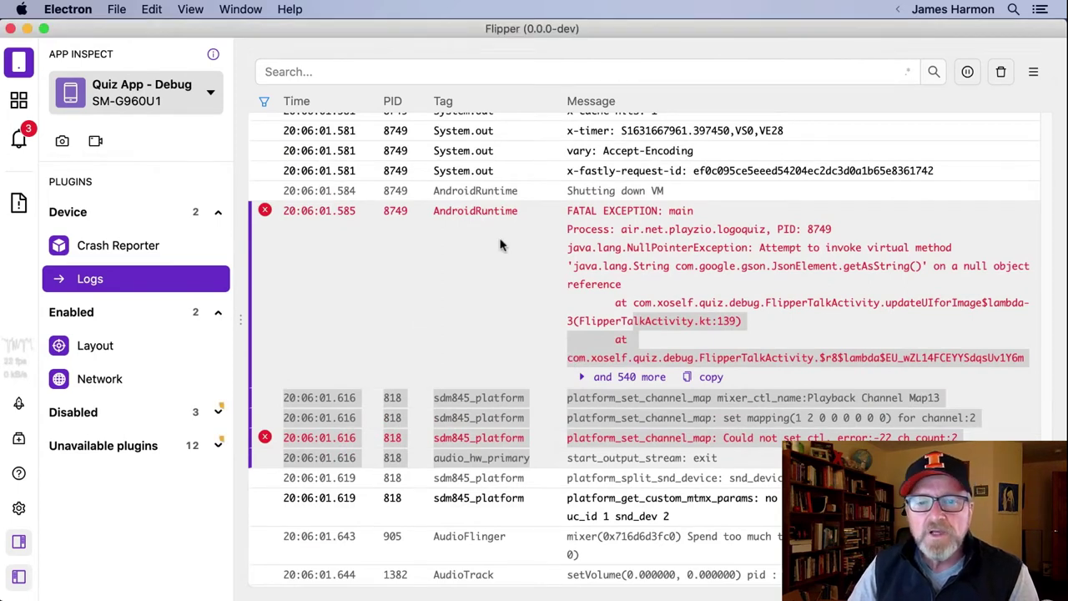
pyautogui.click(111, 251)
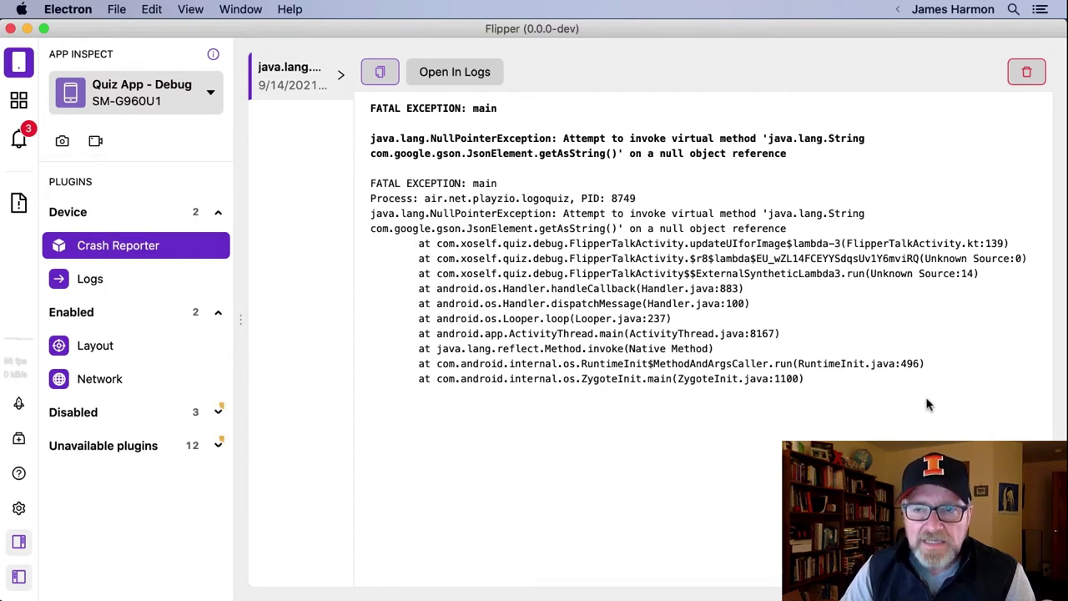
# Open the Network plugin, capture a request by loading Image One in the phone app, and put the phone window away.
pyautogui.press('super+Tab')
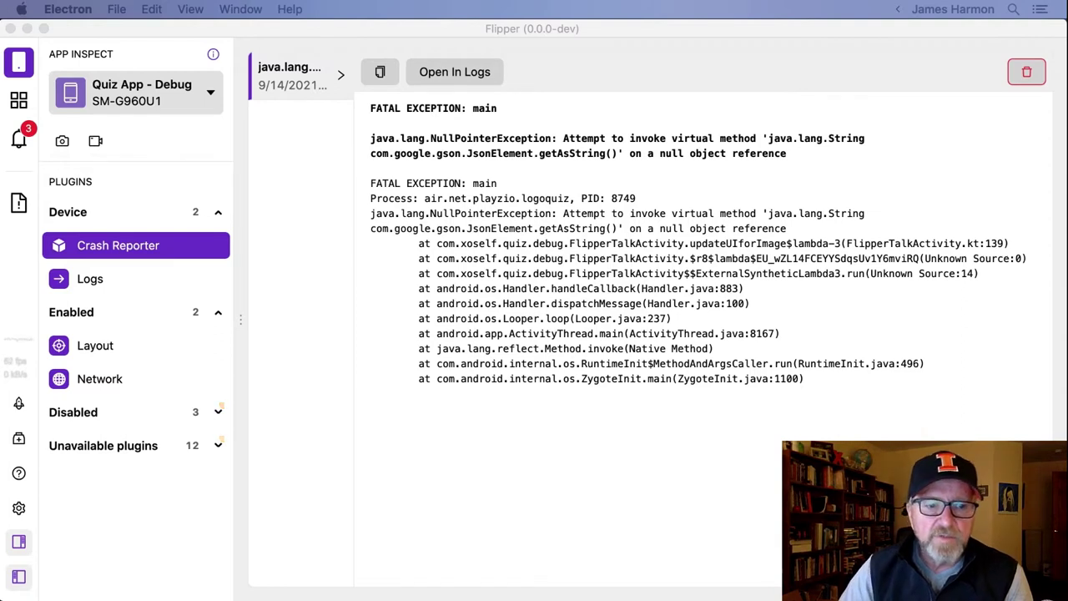
pyautogui.click(108, 386)
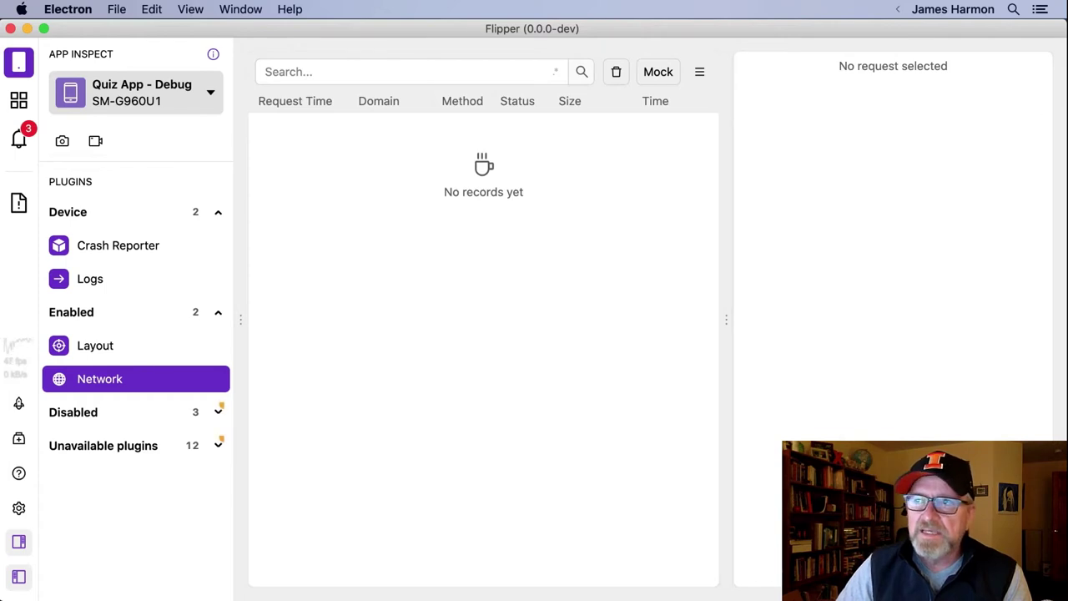
pyautogui.moveTo(940, 105); pyautogui.dragTo(861, 63)
pyautogui.click(781, 109)
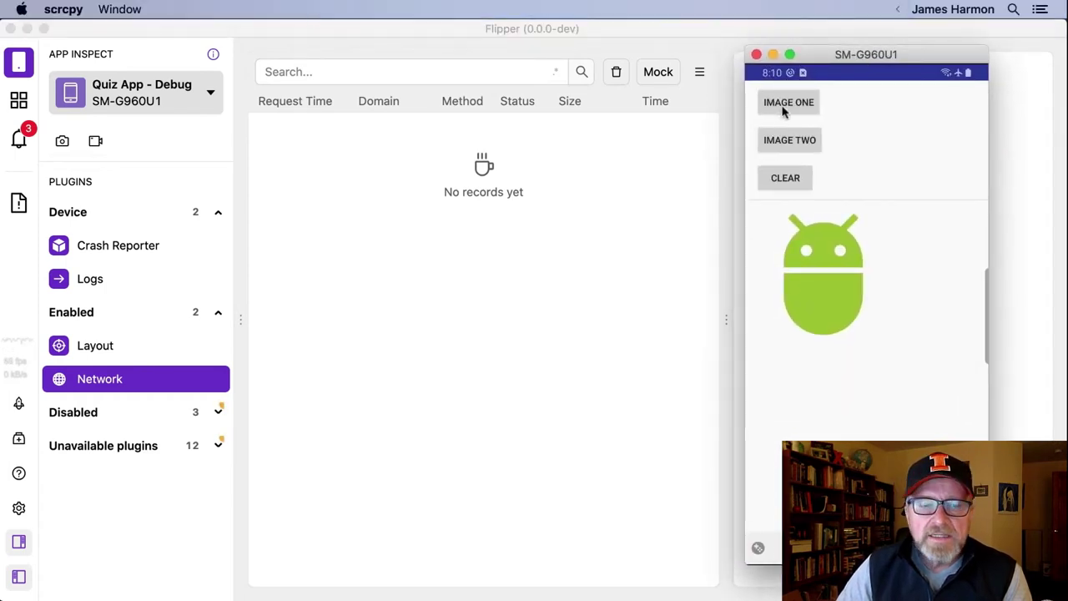
pyautogui.click(782, 107)
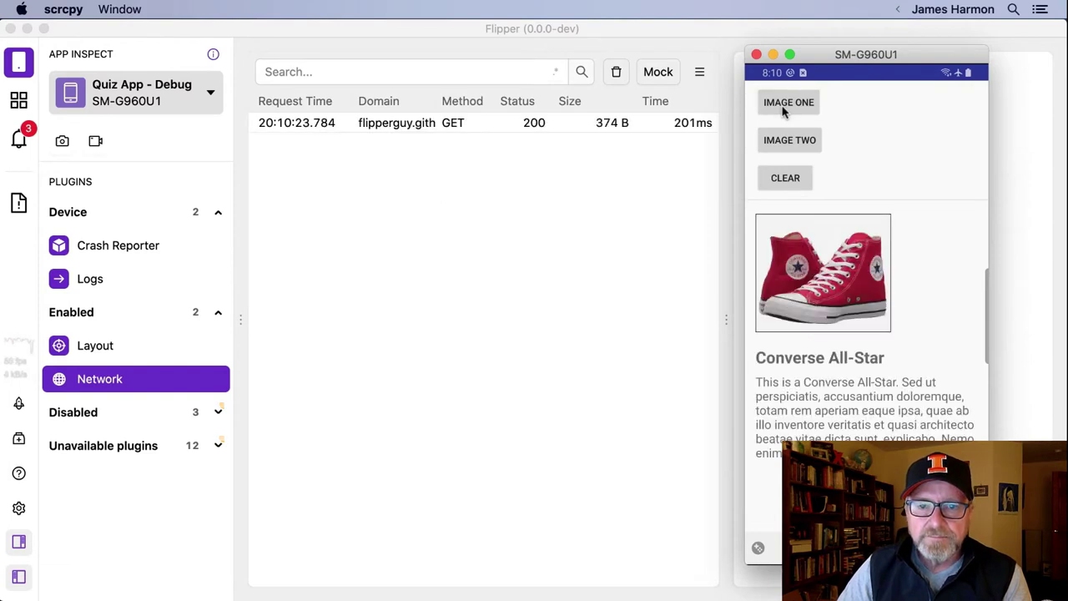
pyautogui.press('super+w')
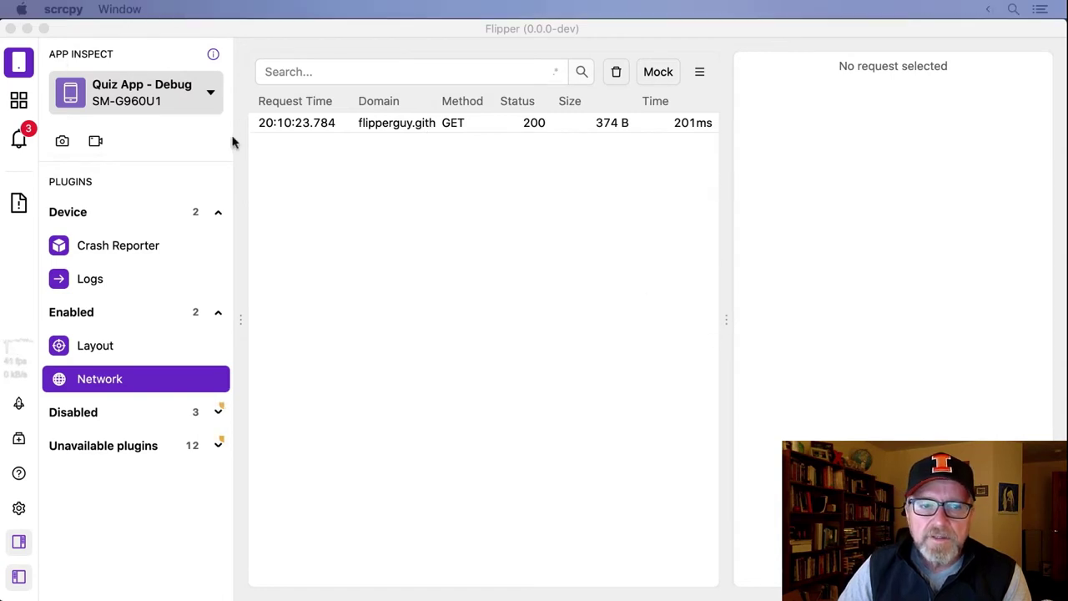
# Hide the App Inspect sidebar so the network request table shows the full request URL.
pyautogui.click(241, 329)
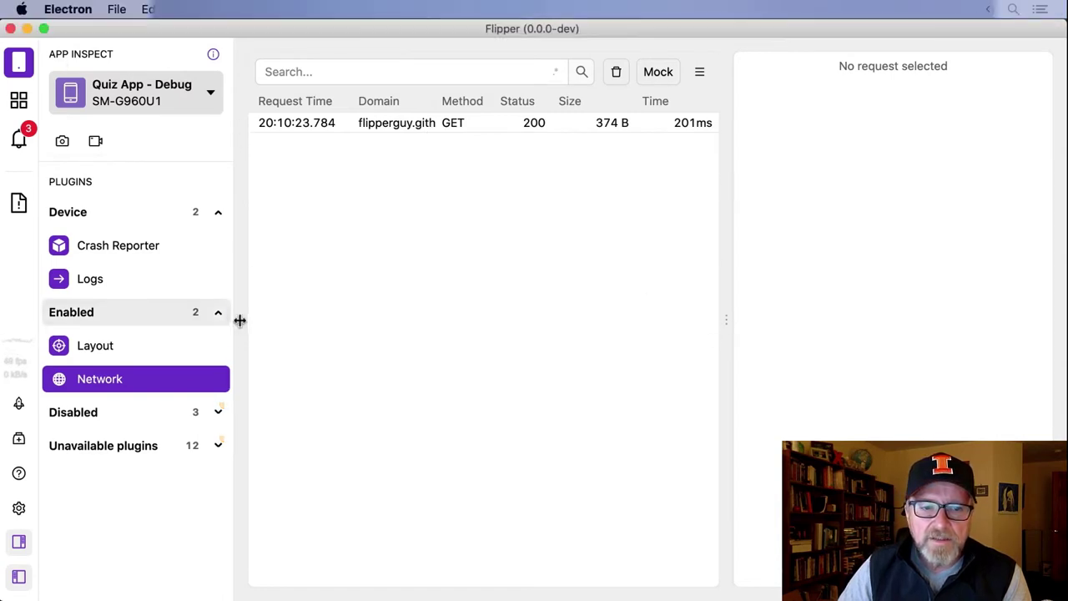
pyautogui.moveTo(241, 322); pyautogui.dragTo(39, 308)
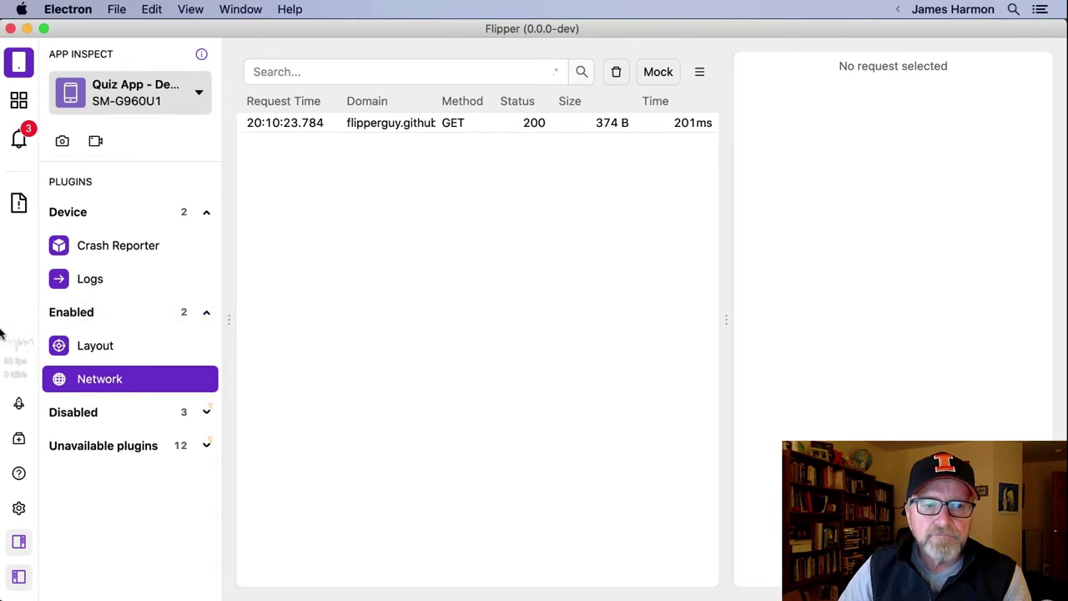
pyautogui.click(18, 65)
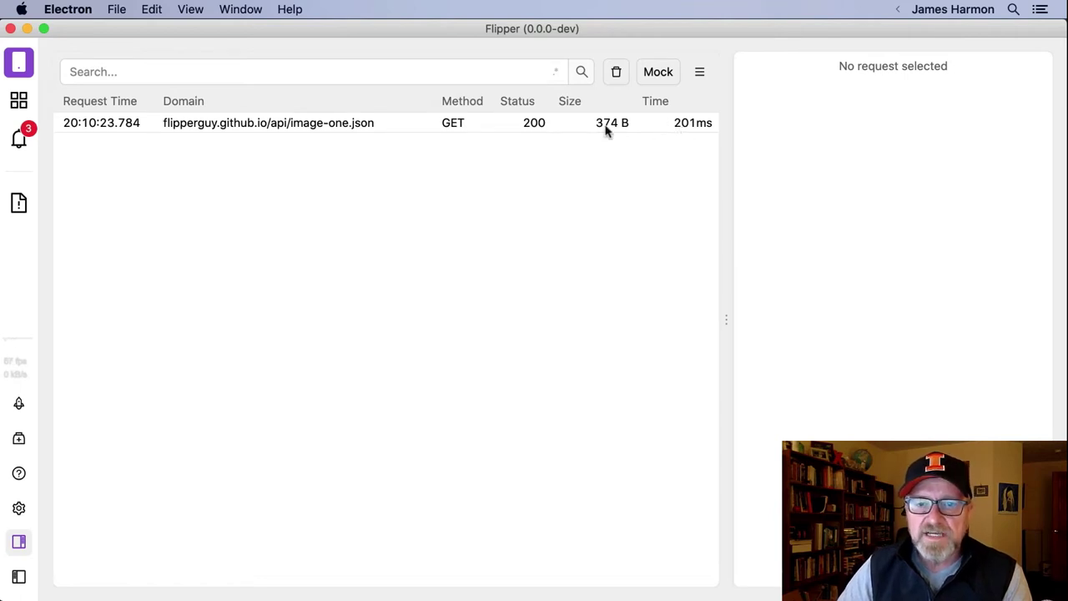
# Select the image-one.json request and collapse its Request, Request Headers and Response Headers sections to inspect the response body.
pyautogui.click(386, 125)
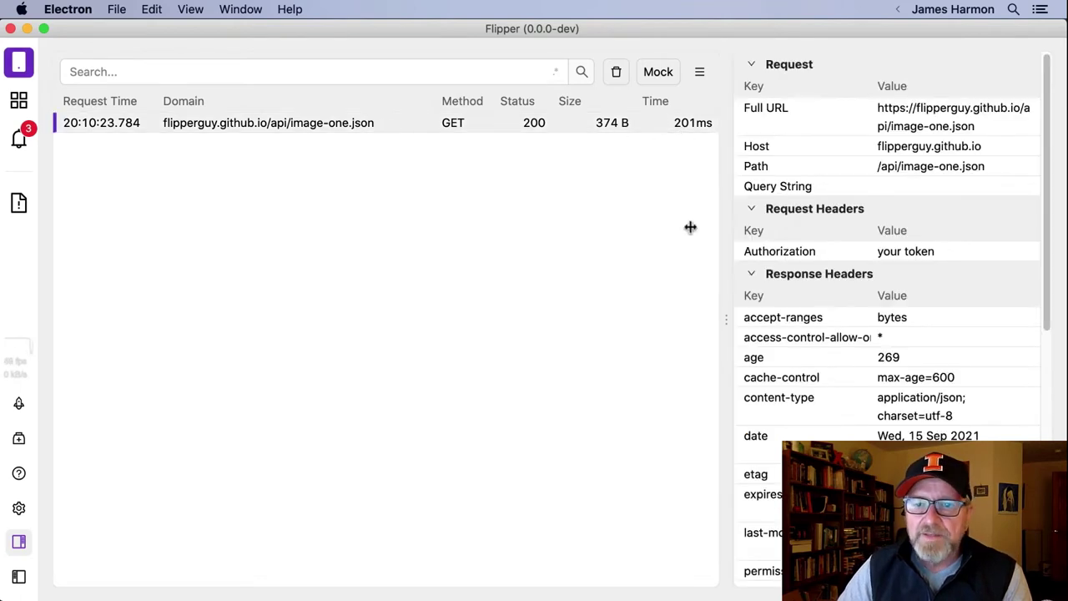
pyautogui.click(754, 64)
pyautogui.click(754, 90)
pyautogui.click(755, 117)
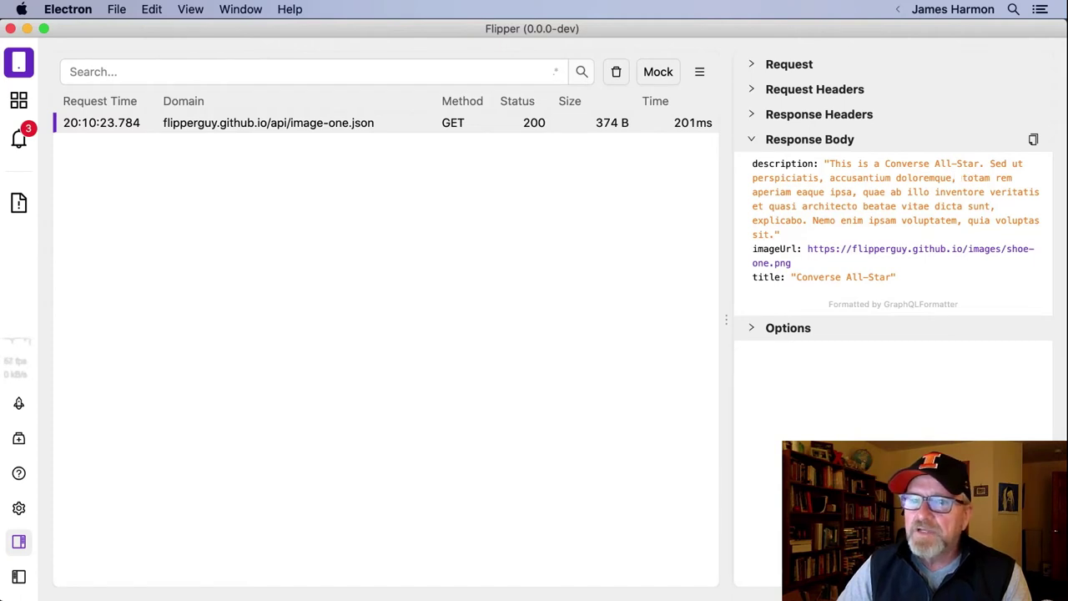
# Switch to the phone window, load Image Two in the app, and return to Flipper.
pyautogui.press('super+Tab')
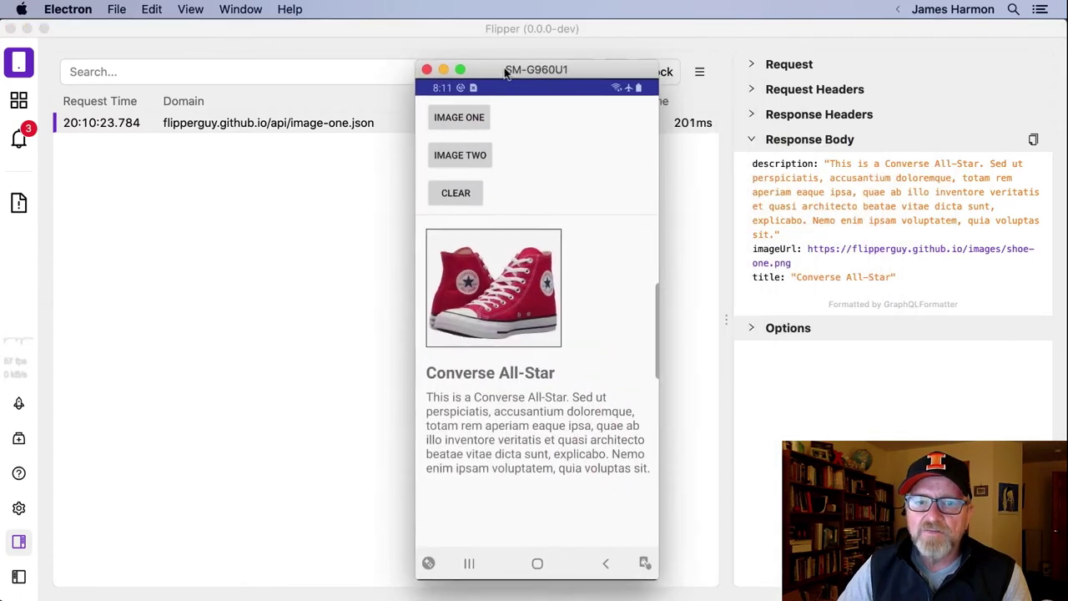
pyautogui.click(457, 156)
pyautogui.click(297, 183)
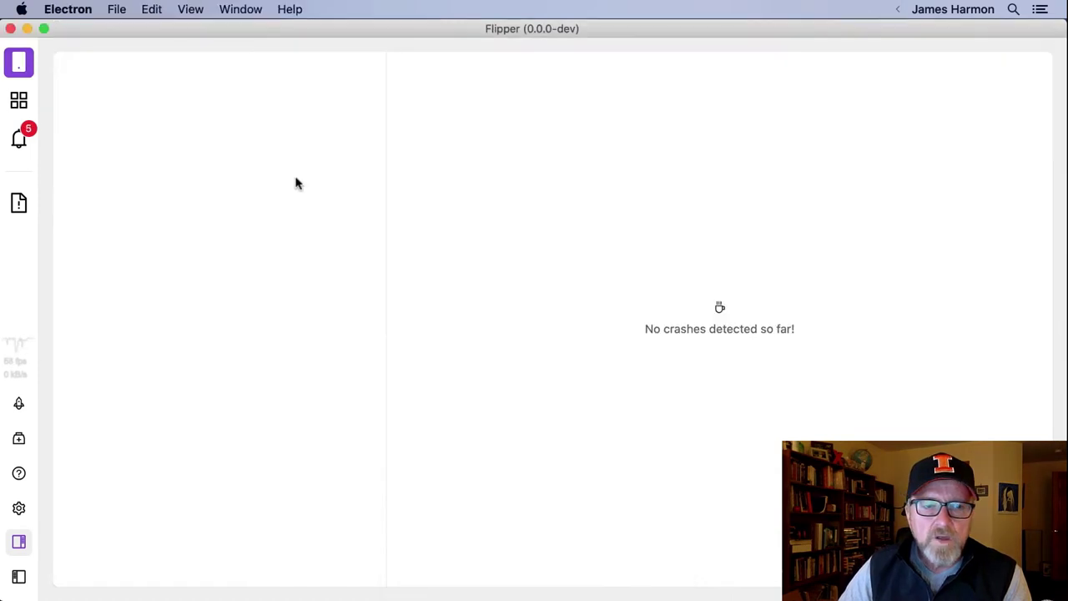
# Reopen the Network plugin, hide the sidebar again, and select the image-two.json request to inspect its response body.
pyautogui.click(17, 72)
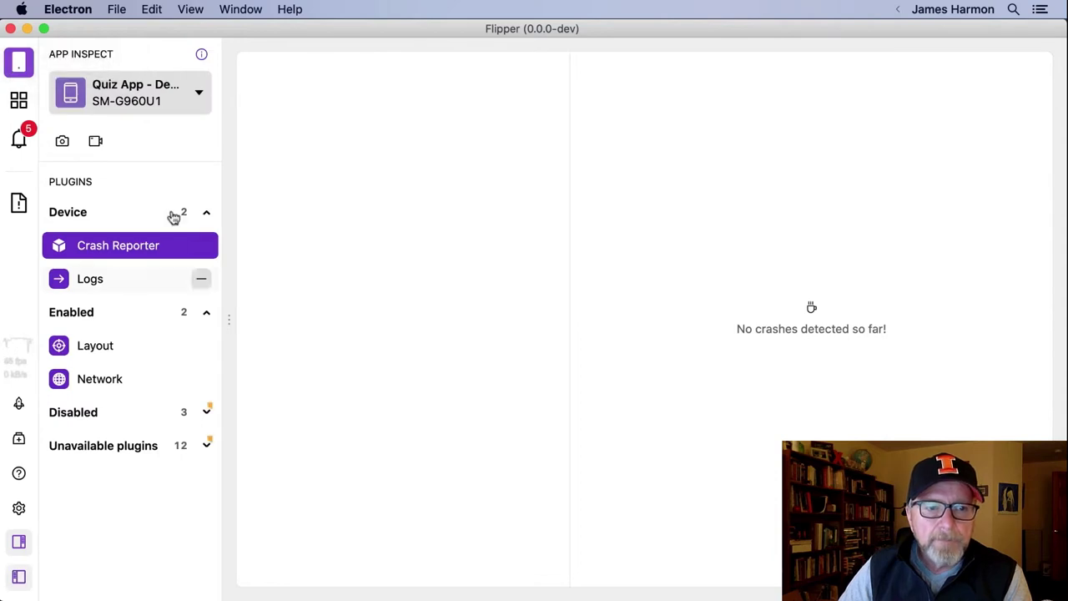
pyautogui.click(100, 380)
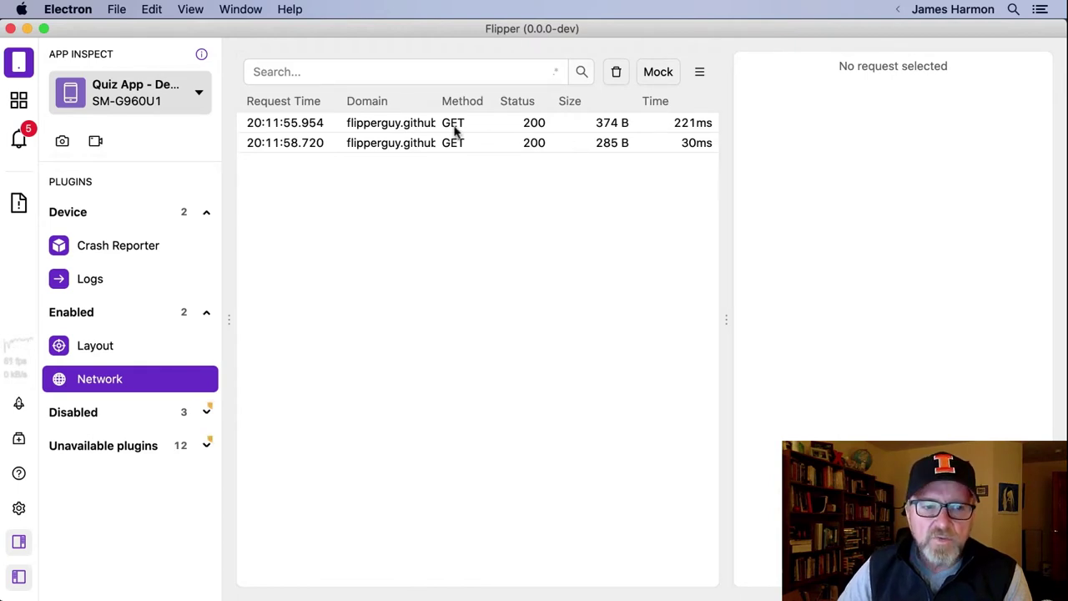
pyautogui.click(18, 73)
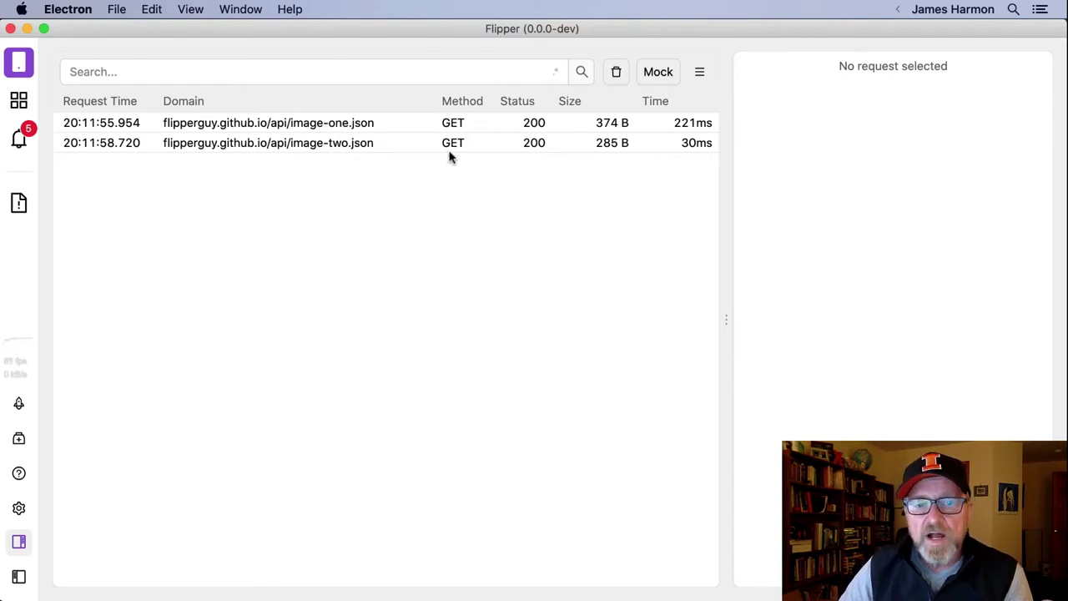
pyautogui.click(425, 147)
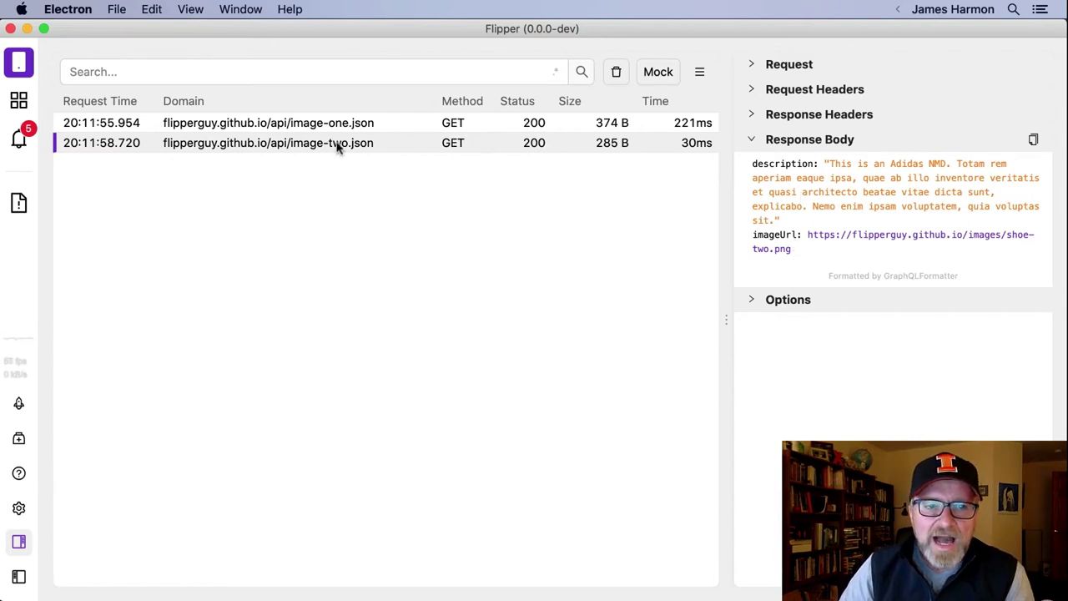
# Copy the selected image-two.json call into the mock network responses as a new route.
pyautogui.click(288, 146)
pyautogui.click(287, 145)
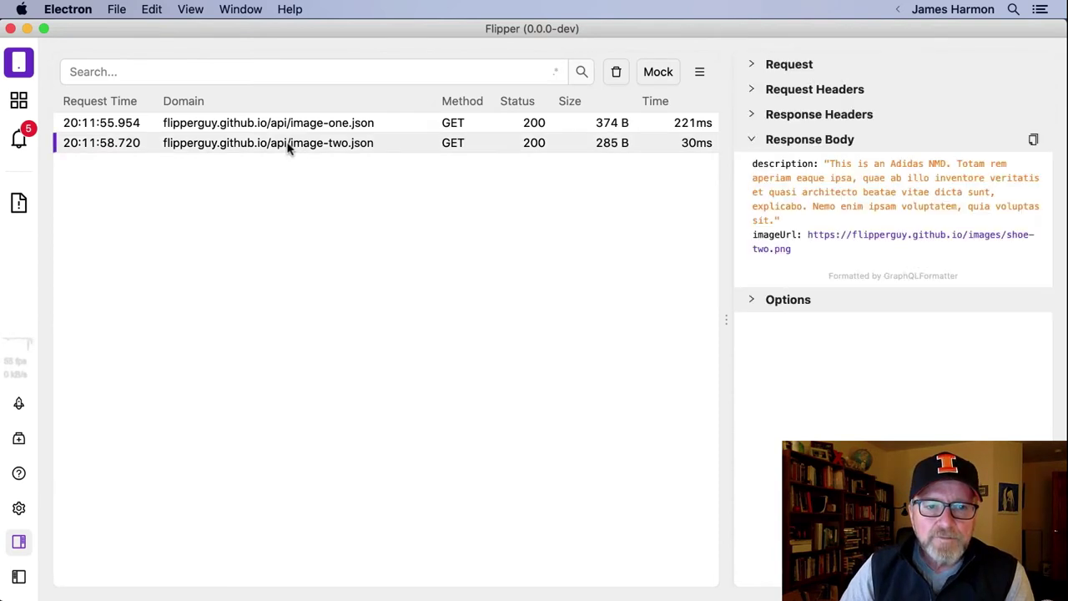
pyautogui.click(288, 145)
pyautogui.click(292, 146)
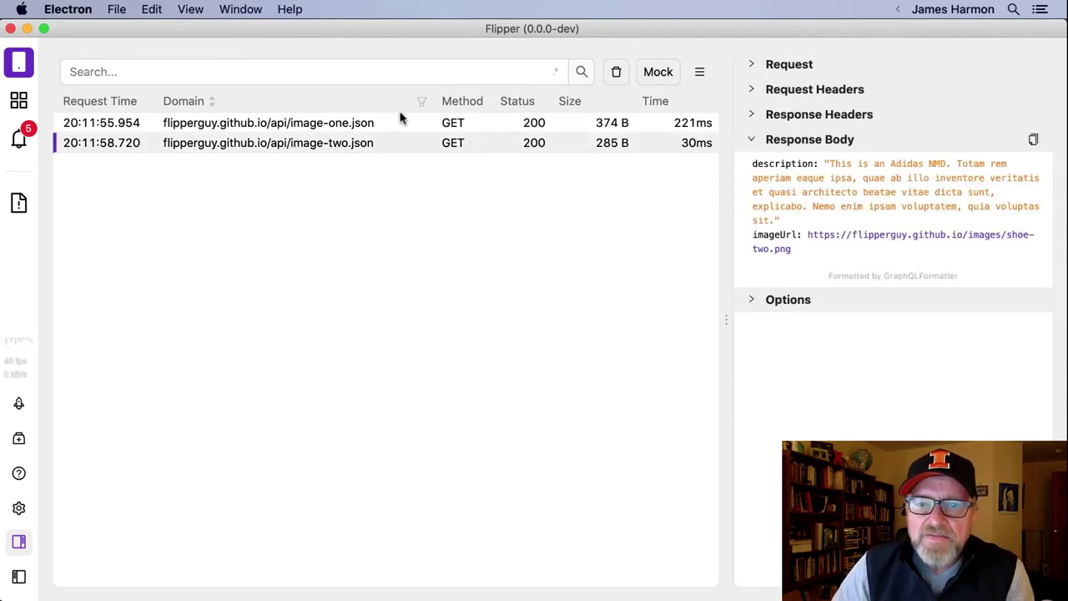
pyautogui.click(658, 75)
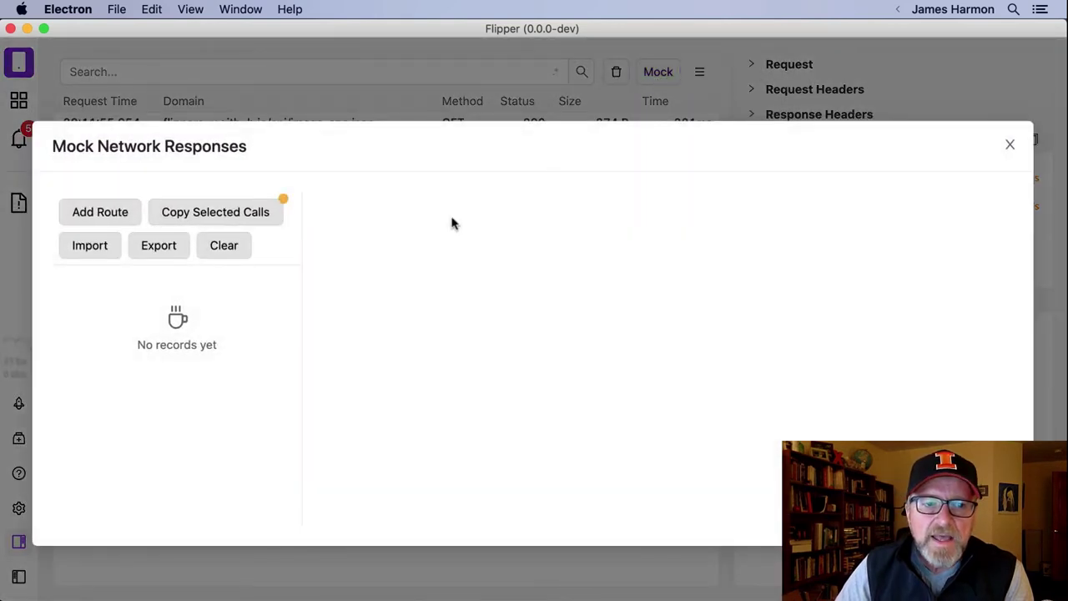
pyautogui.click(213, 220)
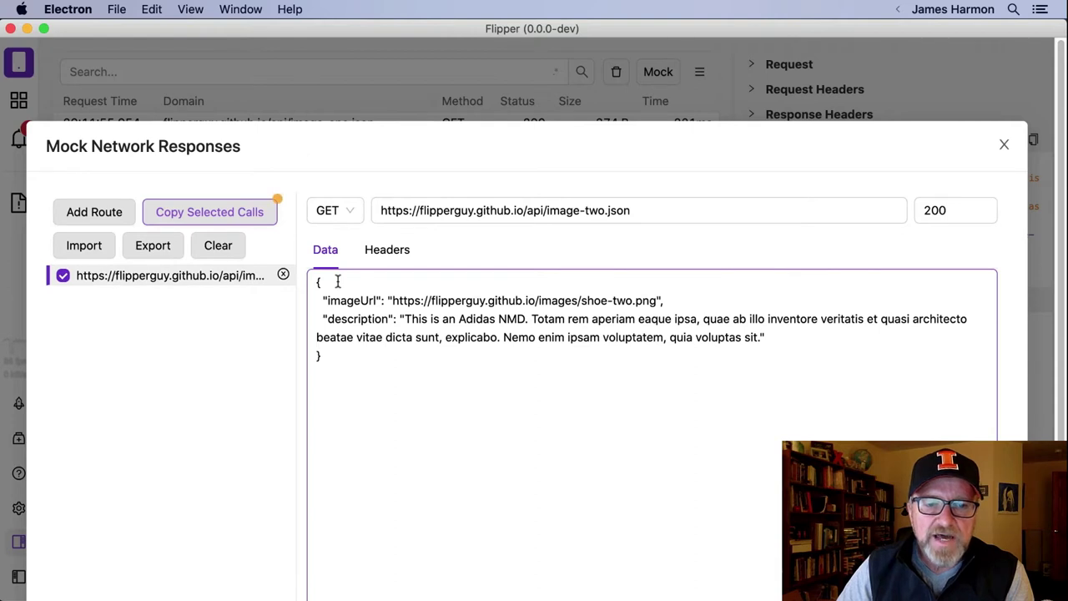
# Add "title": "Adidas NMD" as the first entry of the image-two.json mock's JSON data, and close the mock dialog.
pyautogui.click(337, 281)
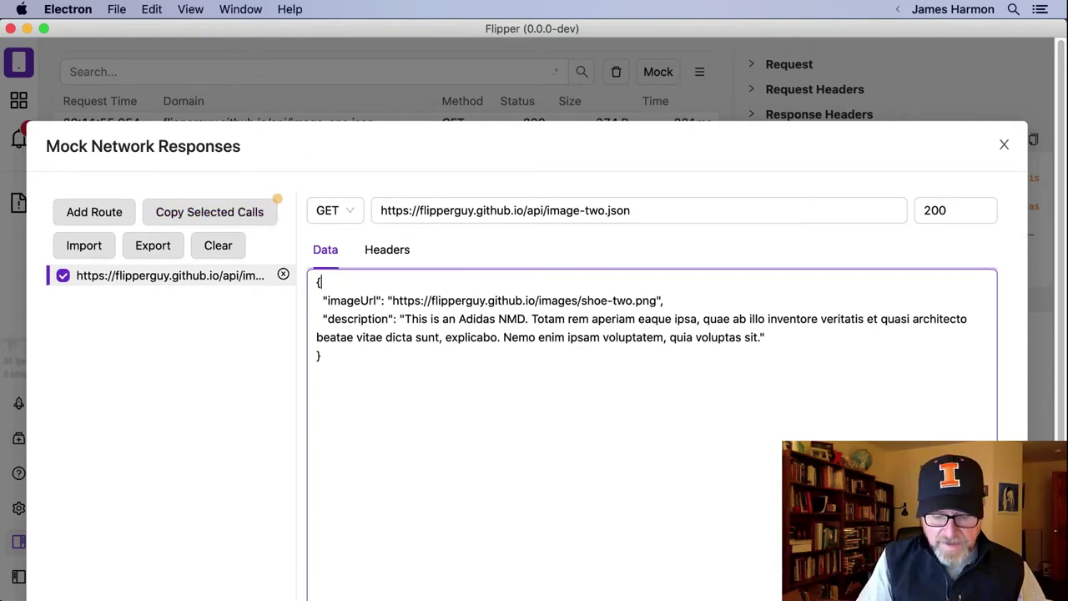
pyautogui.write('"title": ')
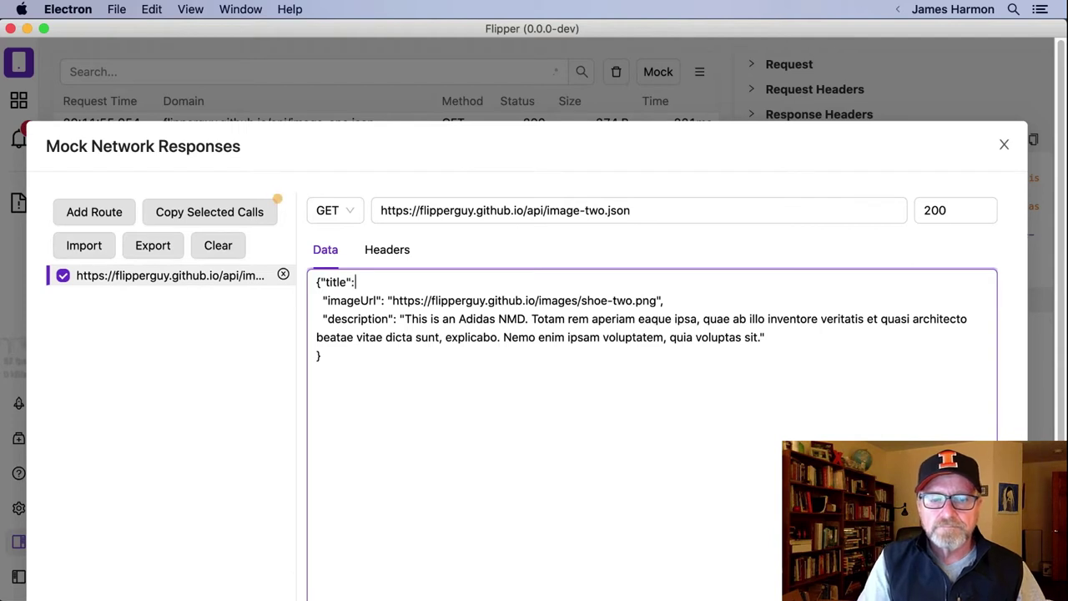
pyautogui.write('"Adidas NMD",')
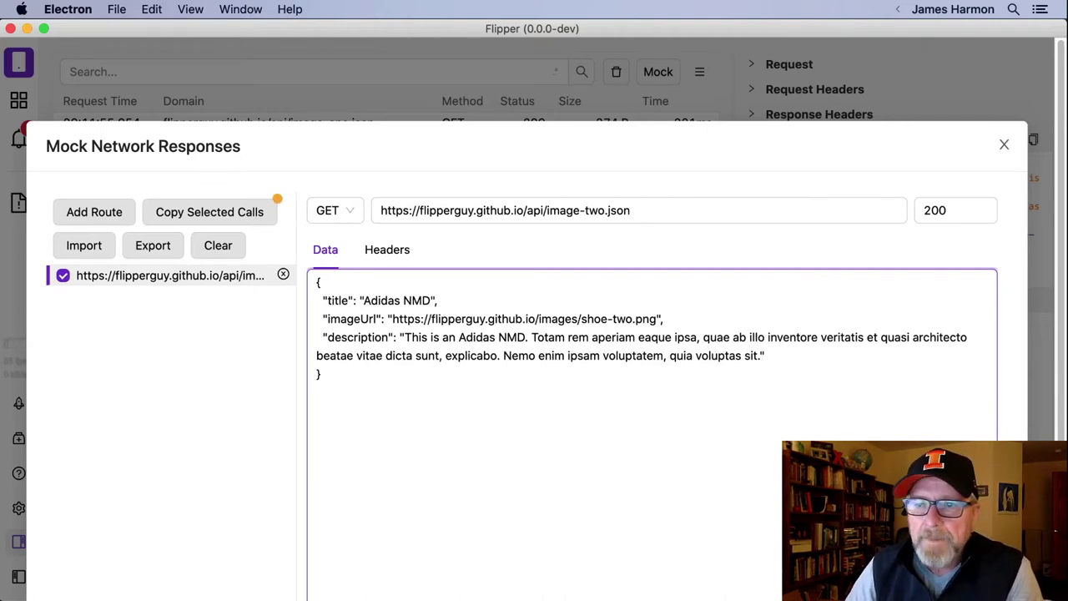
pyautogui.click(999, 145)
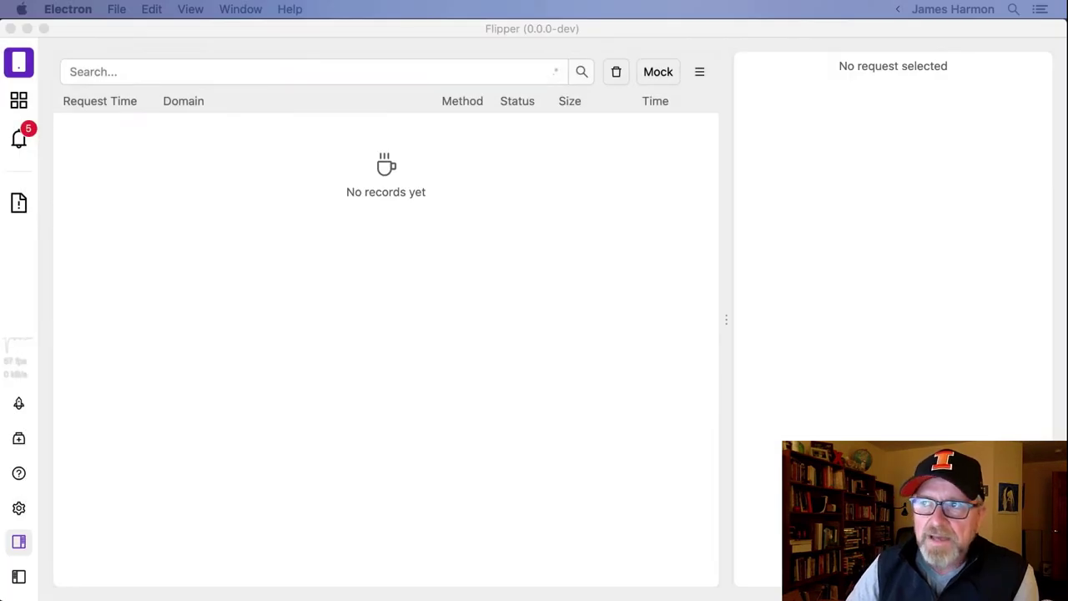
# Switch to the phone window, load Image One and Image Two in the app, and move the window out of the way.
pyautogui.moveTo(662, 36); pyautogui.dragTo(585, 40)
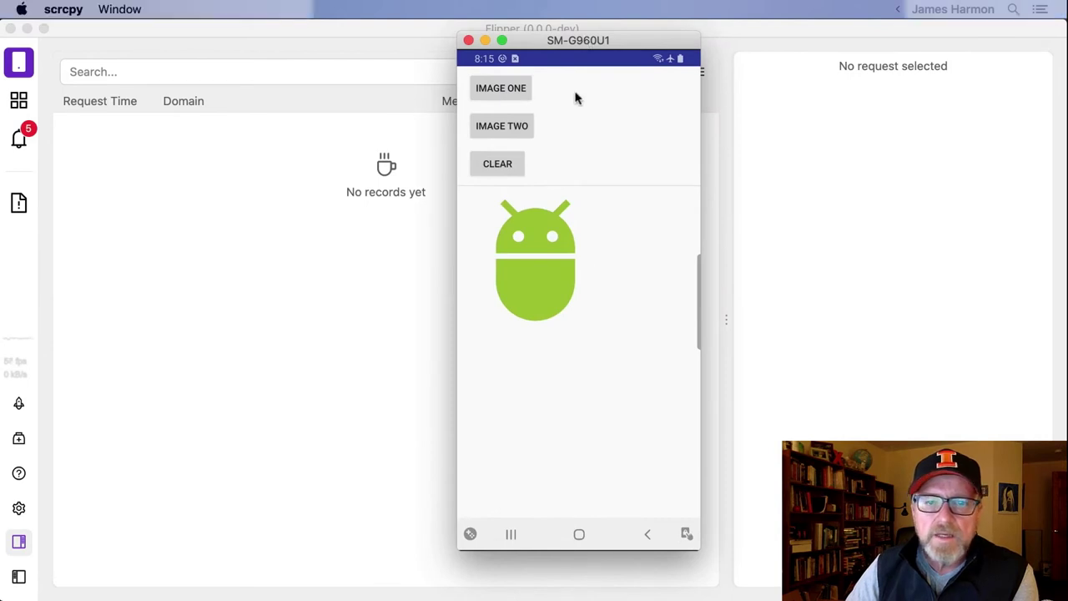
pyautogui.click(505, 94)
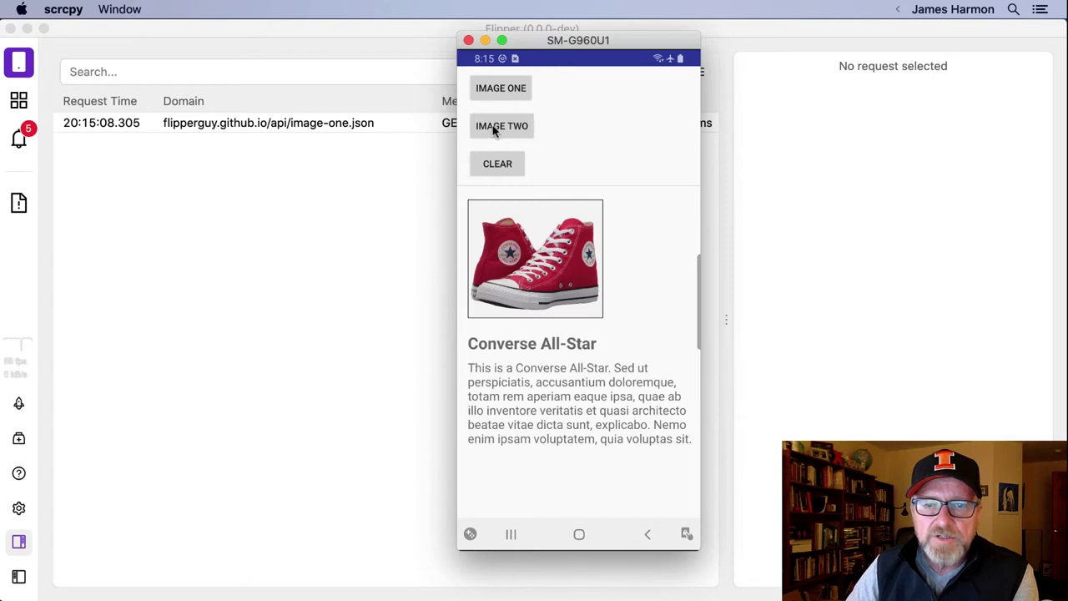
pyautogui.click(494, 131)
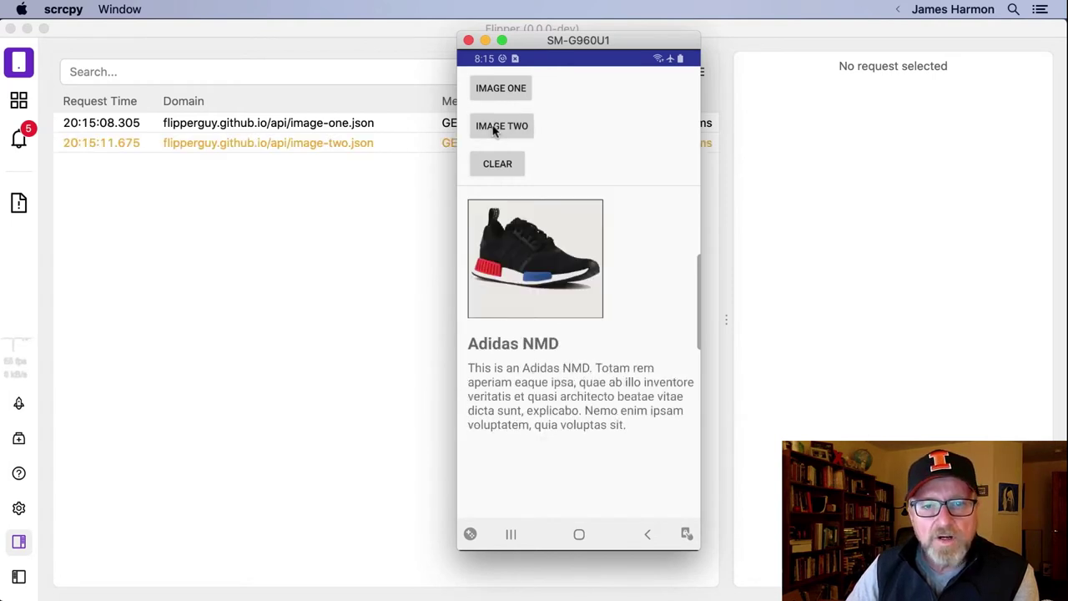
pyautogui.moveTo(491, 46); pyautogui.dragTo(806, 59)
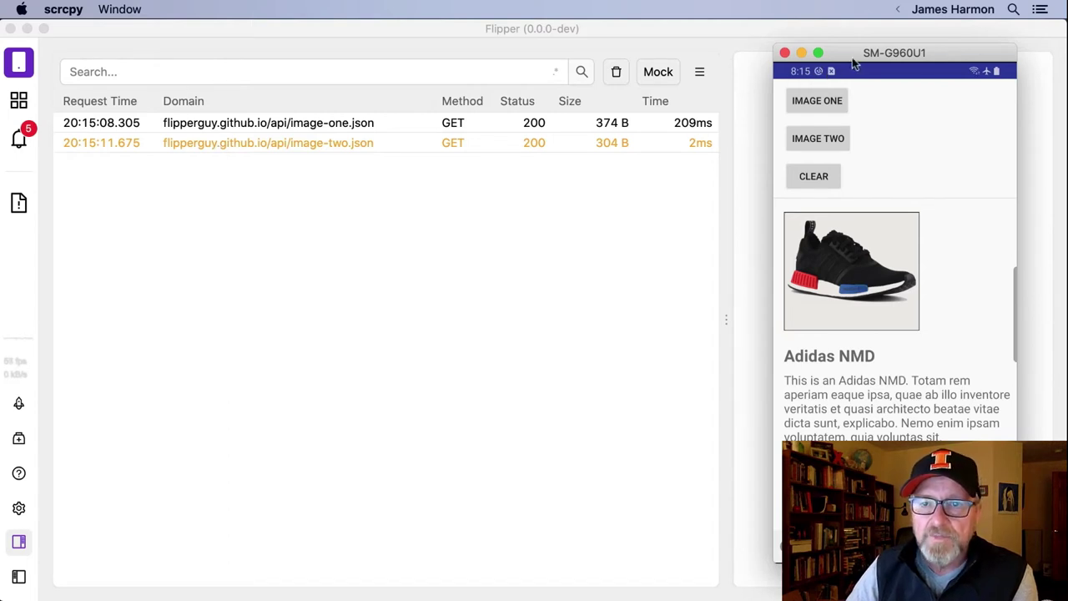
pyautogui.press('super+q')
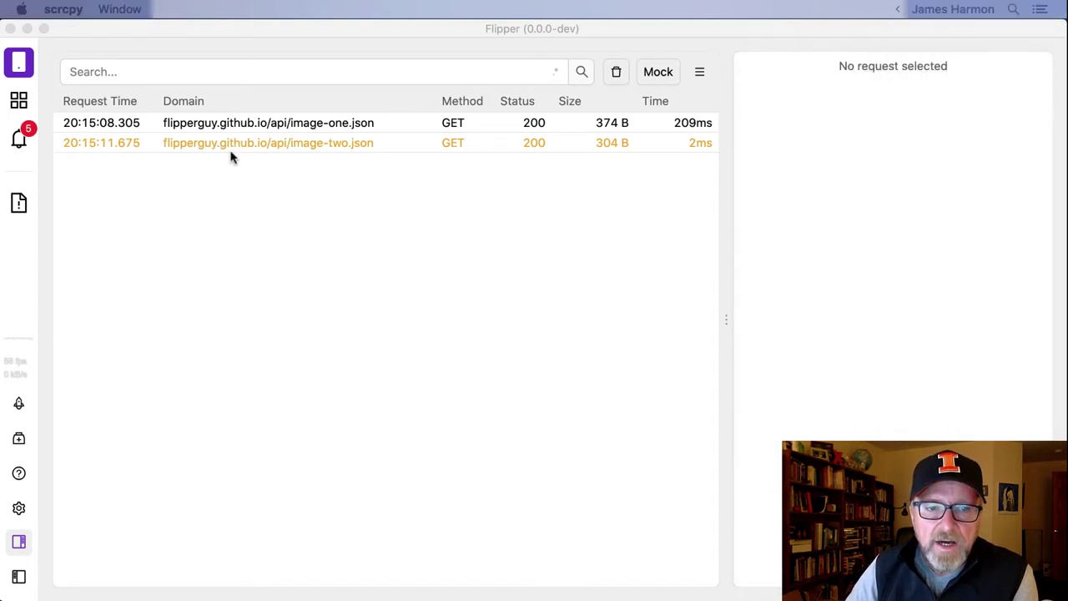
# Select the mocked image-two.json request and collapse its response headers to inspect the mocked response body.
pyautogui.click(232, 144)
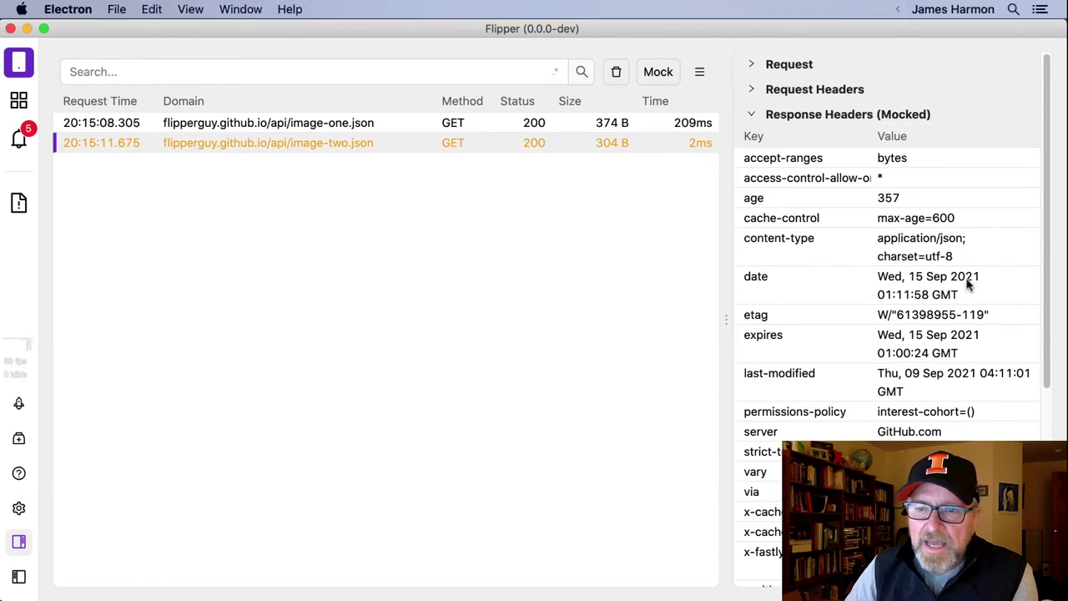
pyautogui.click(747, 116)
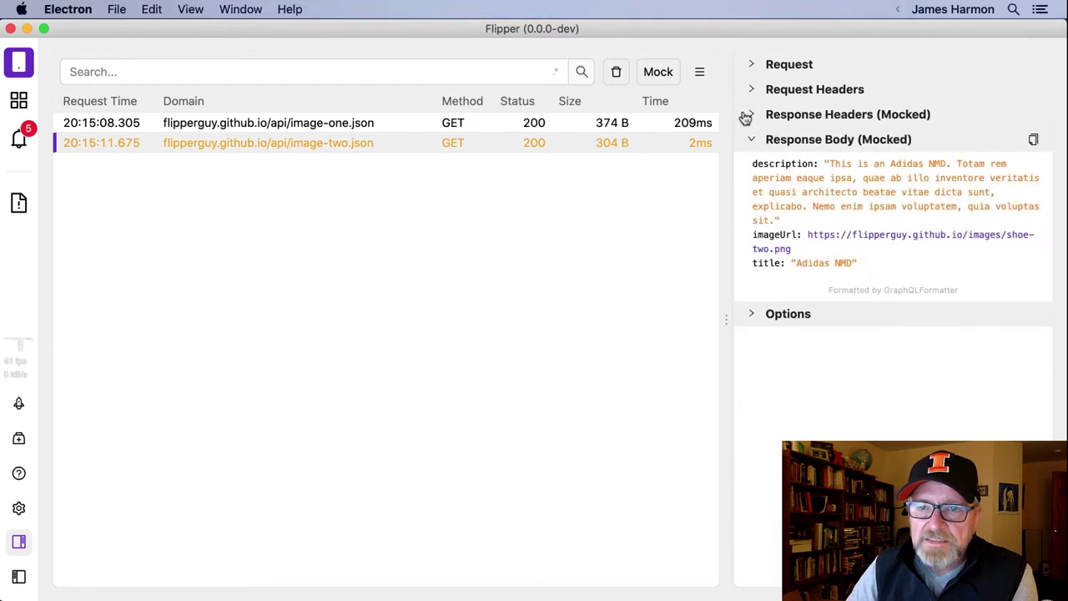
pyautogui.click(477, 148)
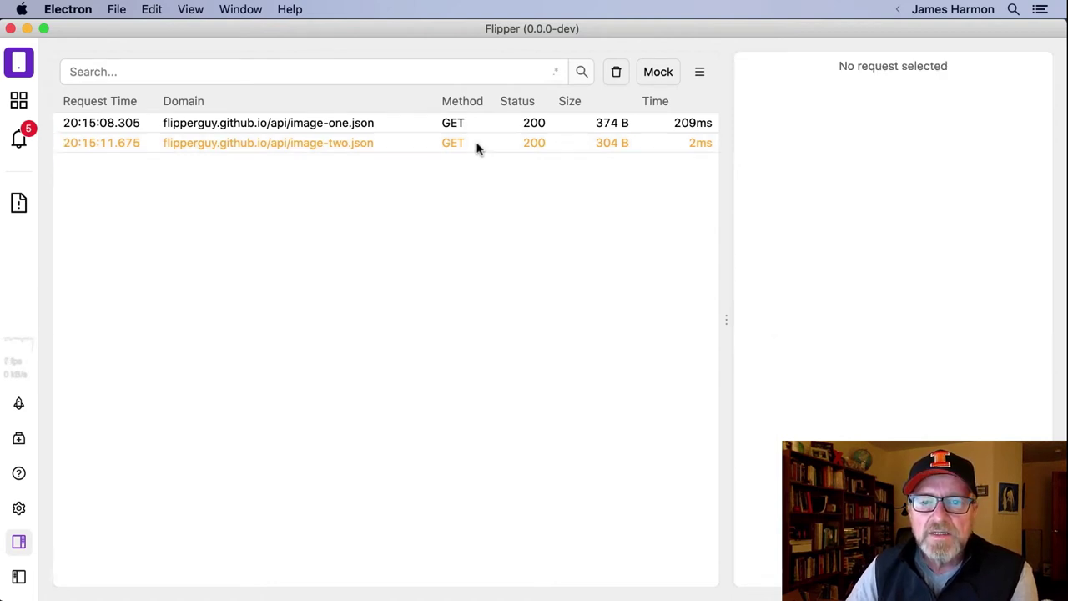
# Set the image-two.json mock's status code to 500 and close the mock dialog.
pyautogui.click(661, 73)
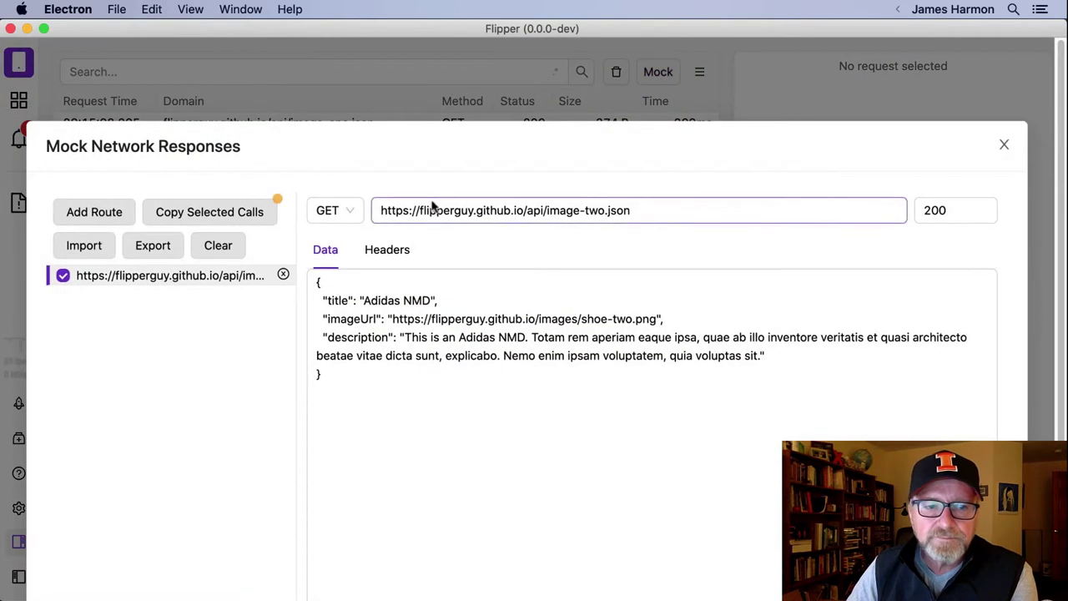
pyautogui.click(937, 210)
pyautogui.moveTo(954, 210); pyautogui.dragTo(915, 212)
pyautogui.write('500')
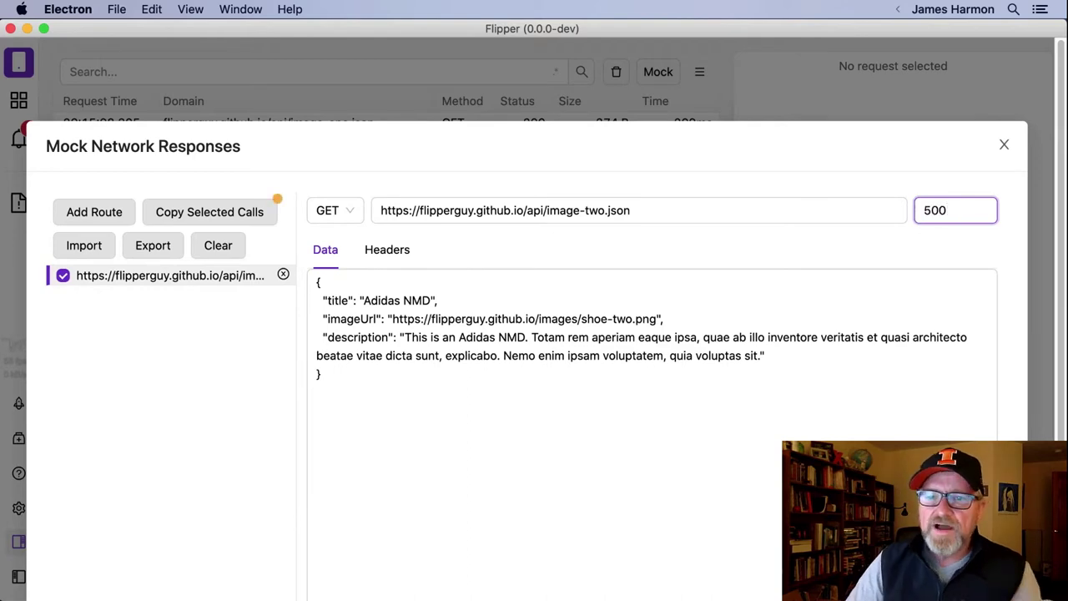
pyautogui.click(1004, 147)
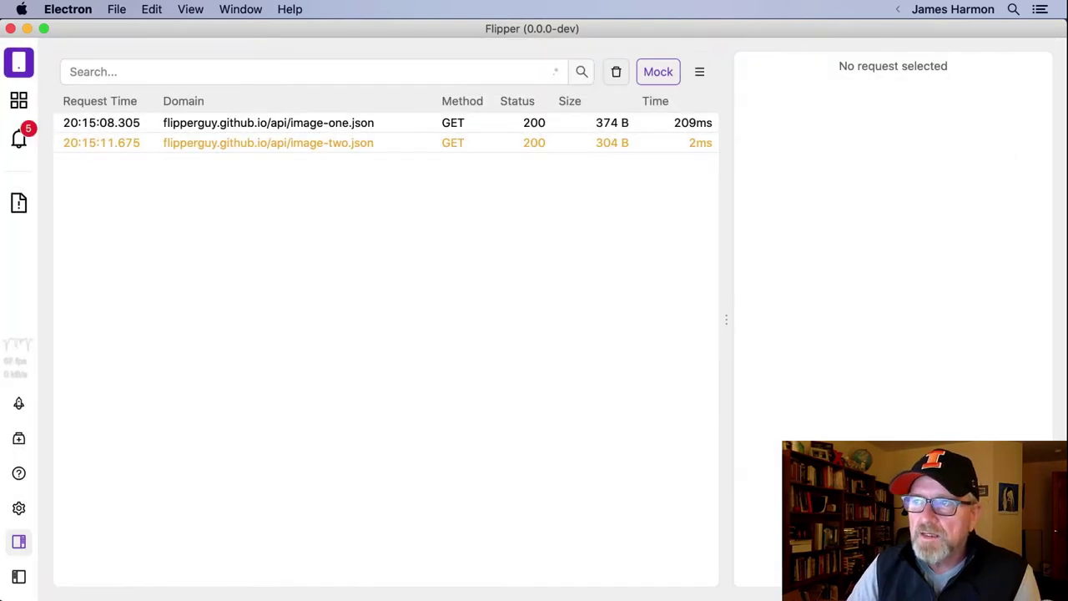
# Clear the quiz app's content in the phone window and load Image Two again to test the mocked error response.
pyautogui.moveTo(973, 109); pyautogui.dragTo(574, 50)
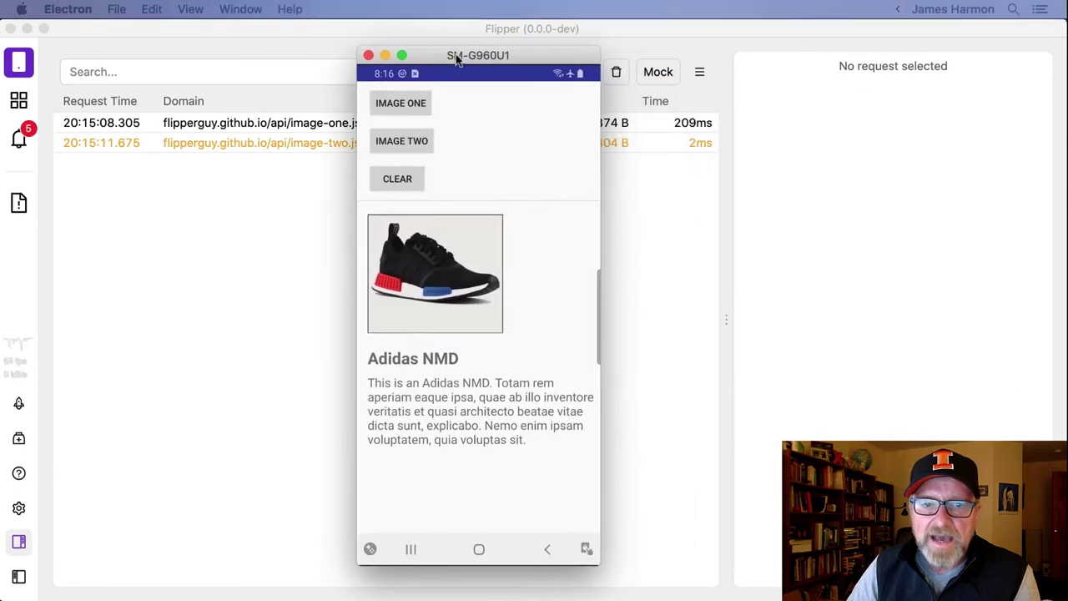
pyautogui.click(409, 185)
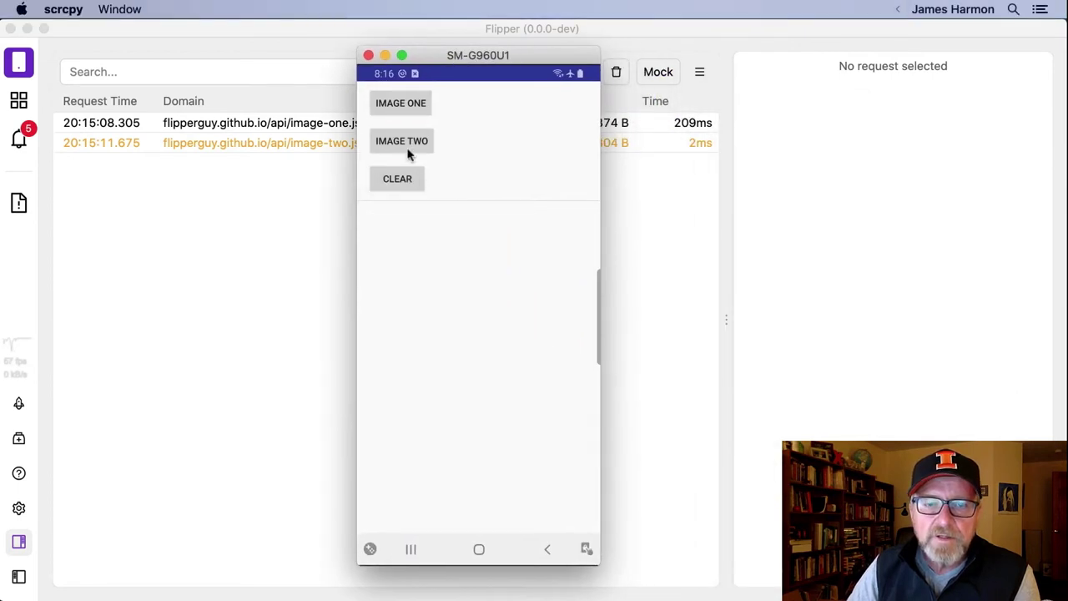
pyautogui.click(408, 153)
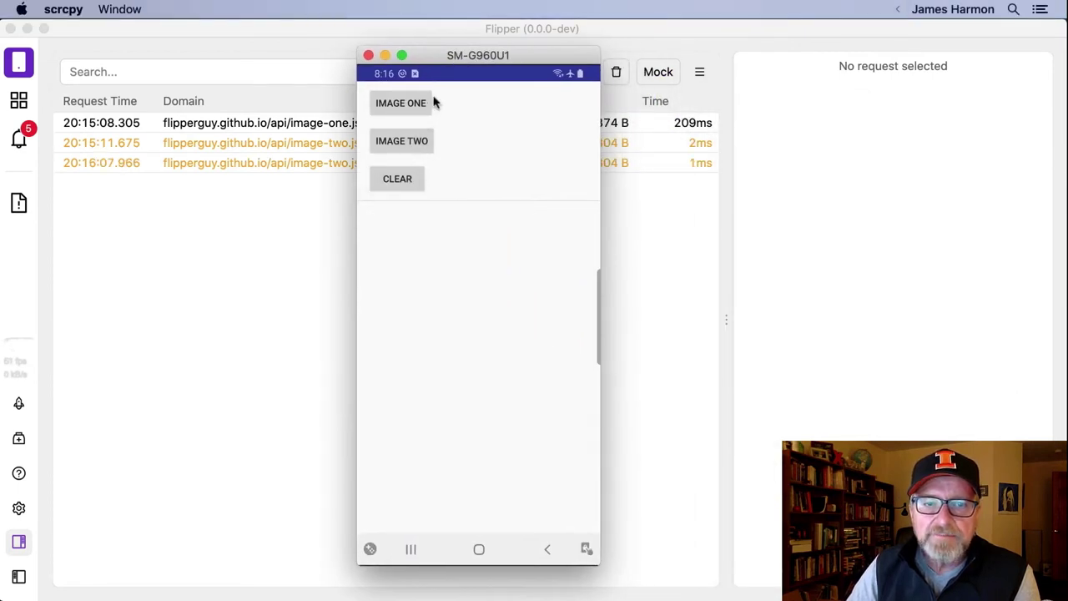
pyautogui.moveTo(440, 64); pyautogui.dragTo(833, 65)
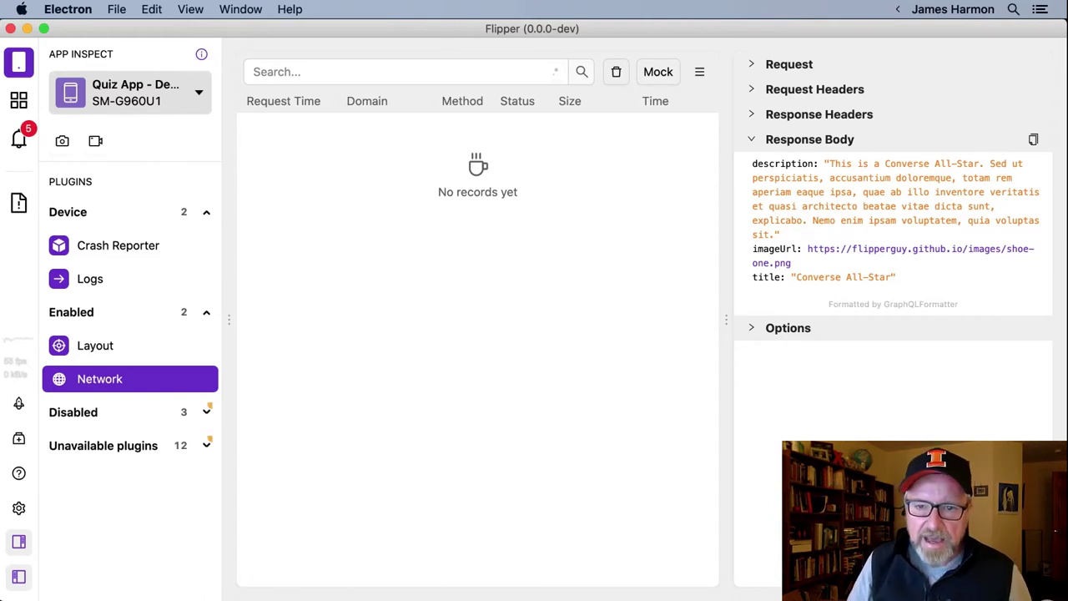
# Bring the phone window forward to view the quiz app's current screen, and return to Flipper.
pyautogui.press('super+Tab')
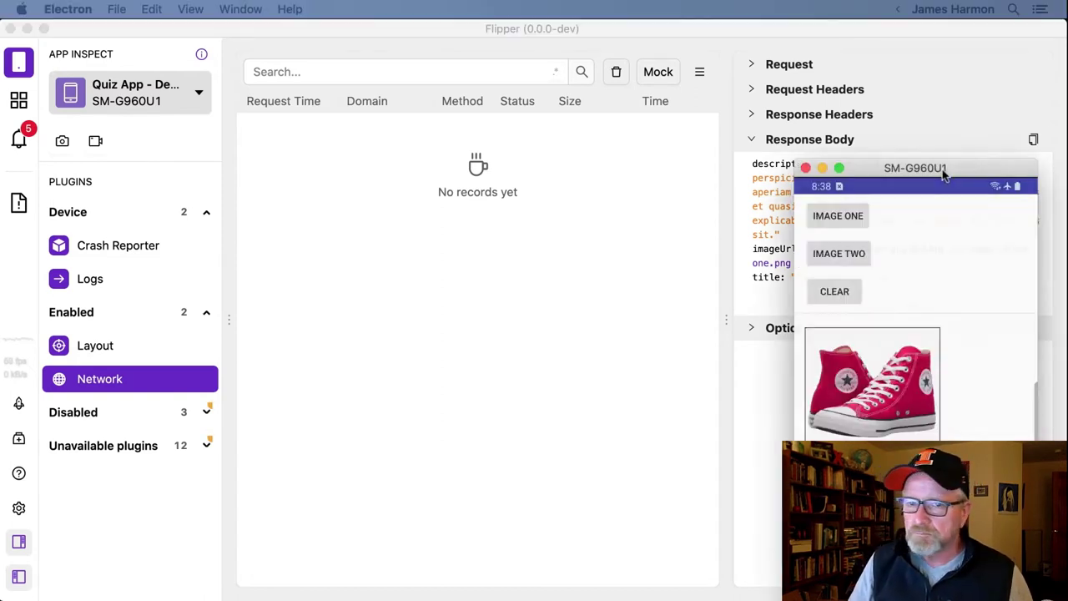
pyautogui.moveTo(944, 172); pyautogui.dragTo(525, 60)
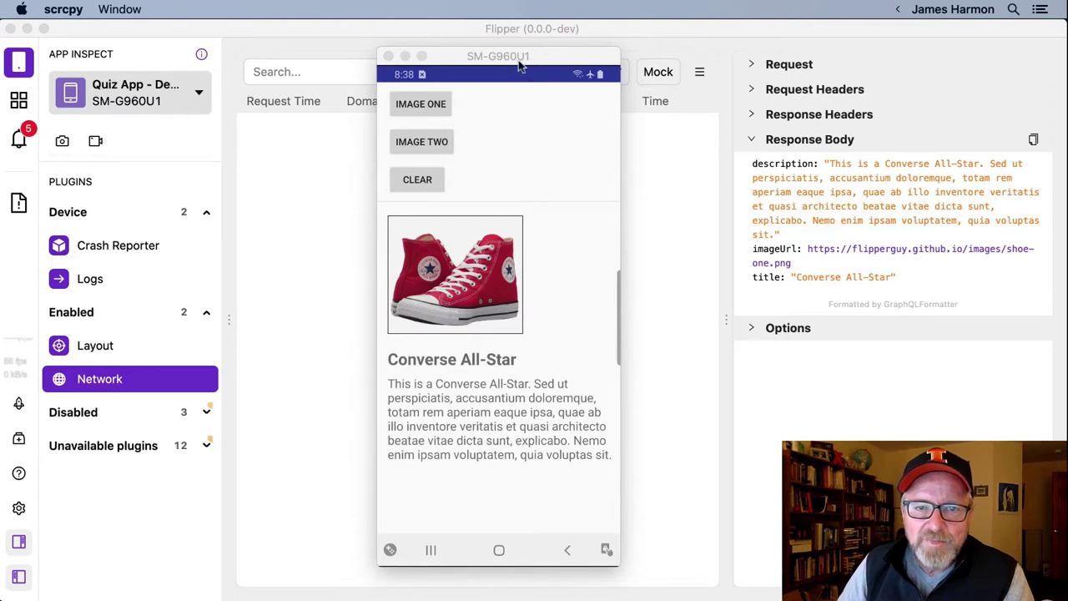
pyautogui.click(519, 67)
pyautogui.press('super+m')
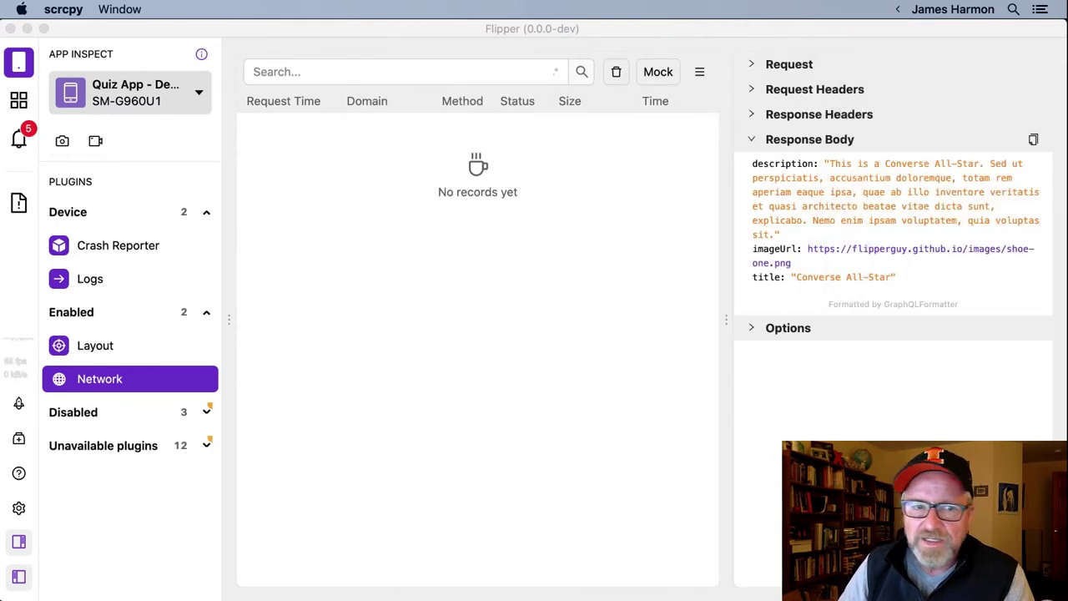
pyautogui.click(25, 72)
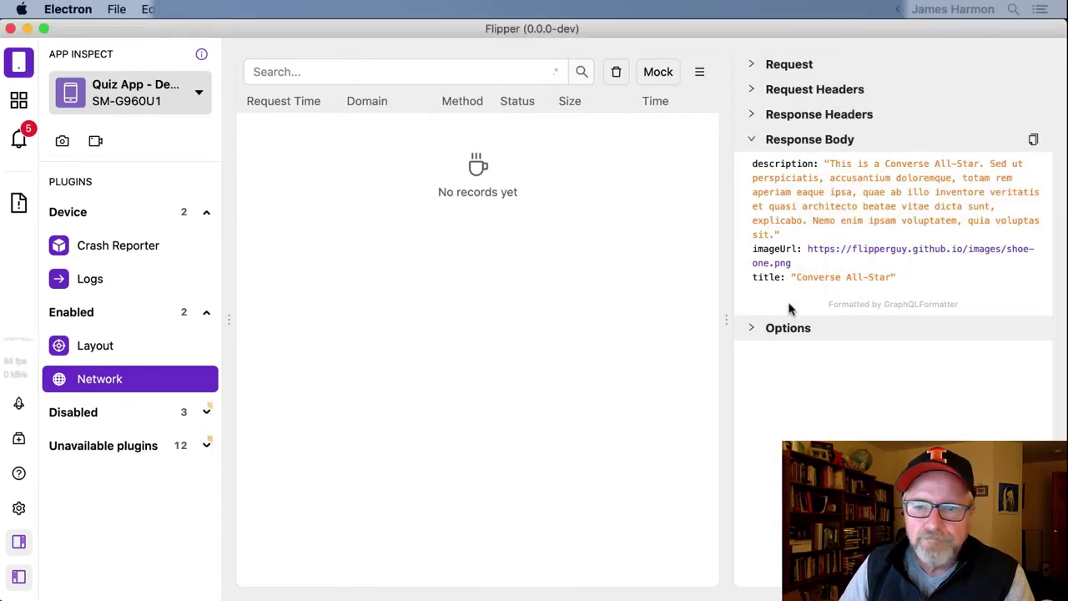
# Open the Layout plugin, hide its details sidebar, and narrow the Flipper window so that it sits beside the phone window.
pyautogui.click(120, 353)
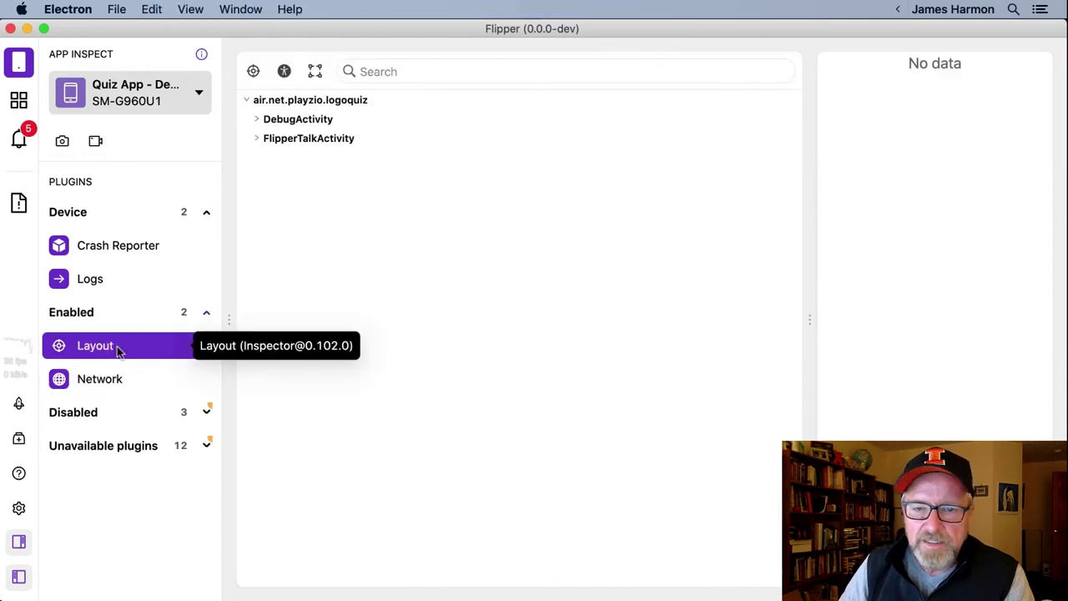
pyautogui.click(21, 547)
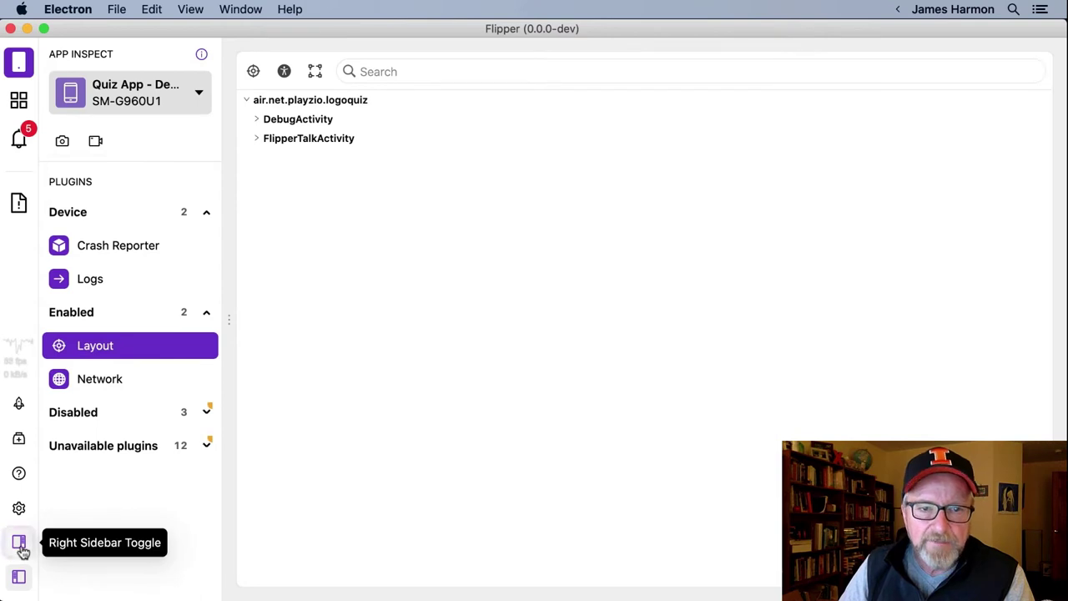
pyautogui.moveTo(1063, 245); pyautogui.dragTo(644, 287)
pyautogui.press('super+Tab')
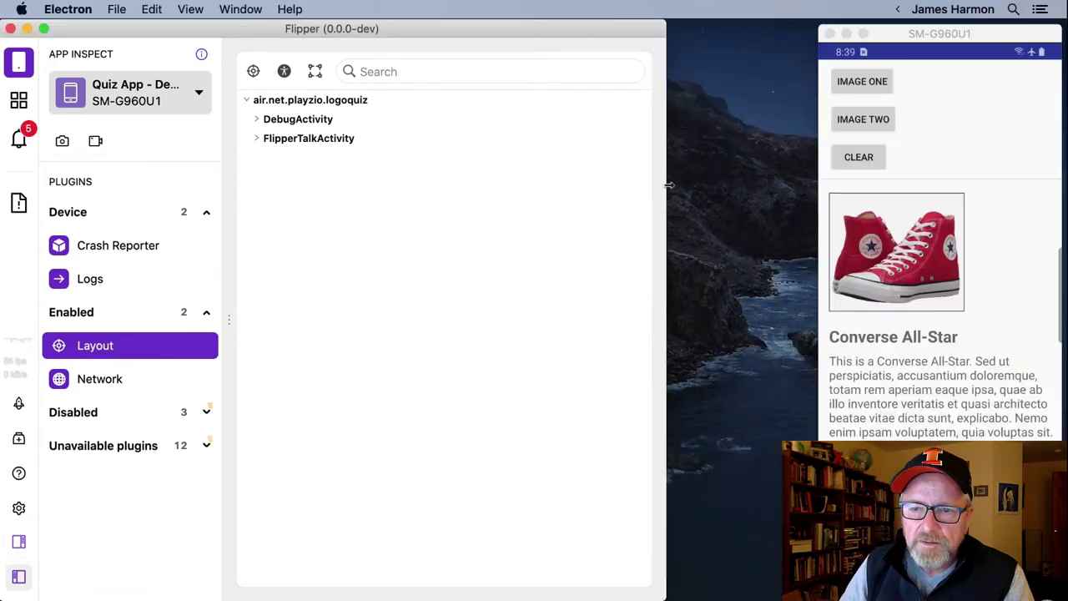
pyautogui.moveTo(669, 186); pyautogui.dragTo(804, 186)
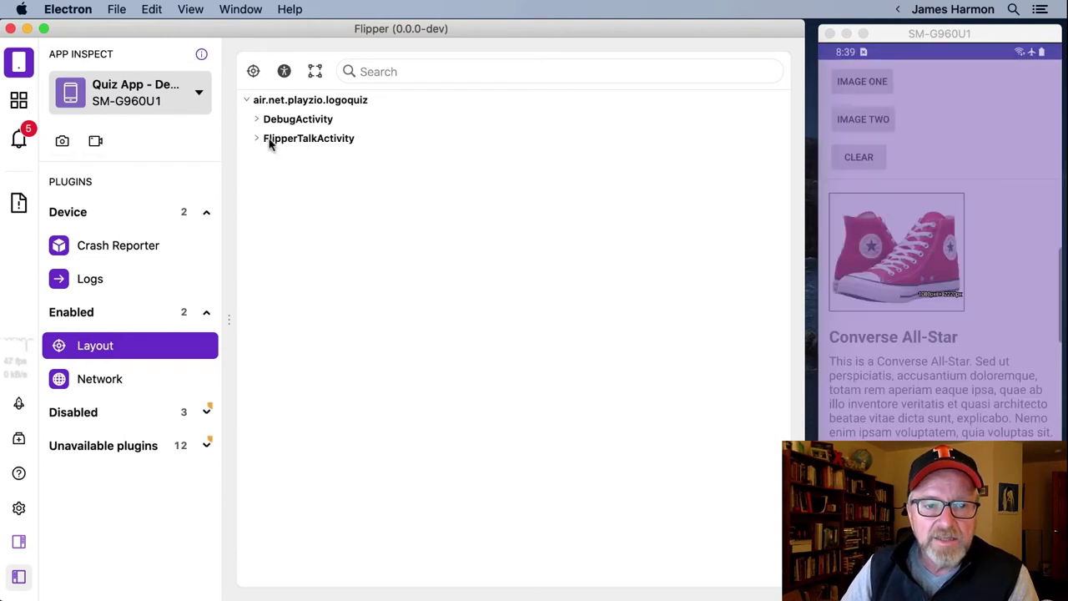
# Expand all child elements of FlipperTalkActivity and select the image_one and image_two buttons to inspect them in the layout tree.
pyautogui.rightClick(278, 146)
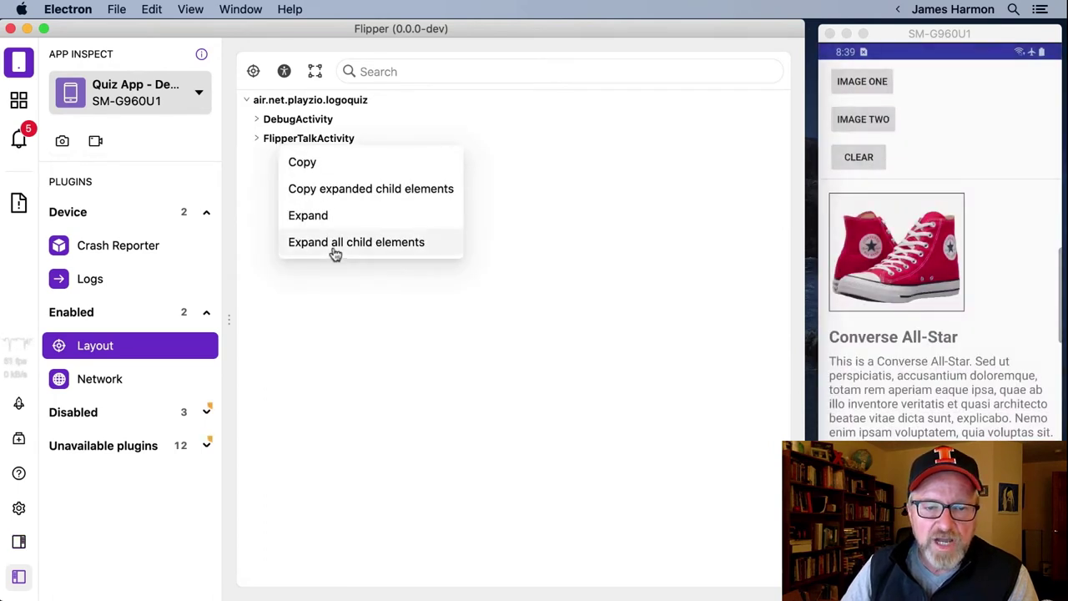
pyautogui.click(334, 250)
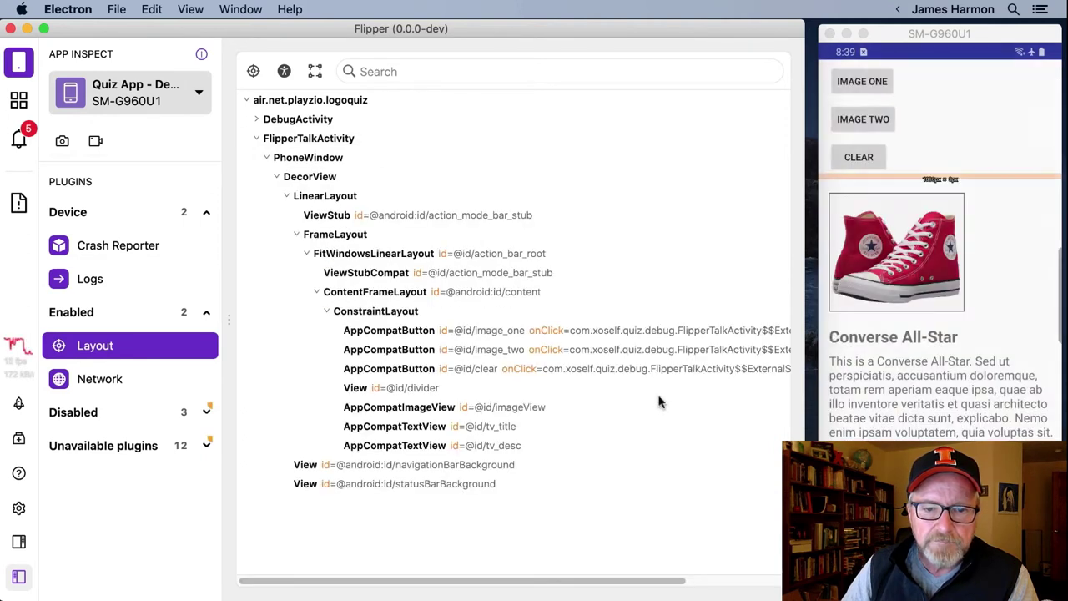
pyautogui.click(393, 333)
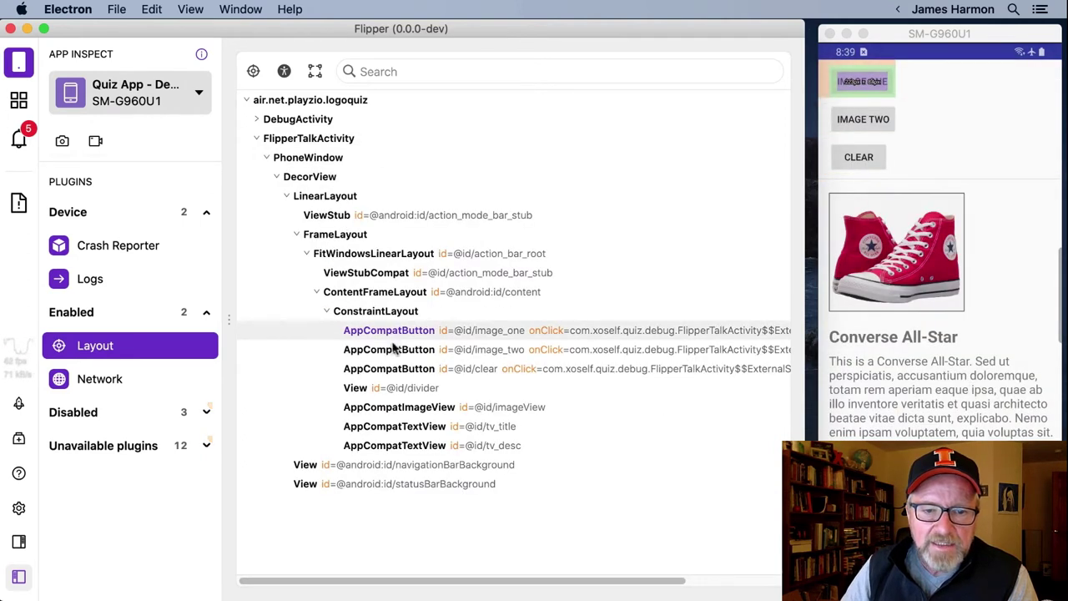
pyautogui.click(394, 351)
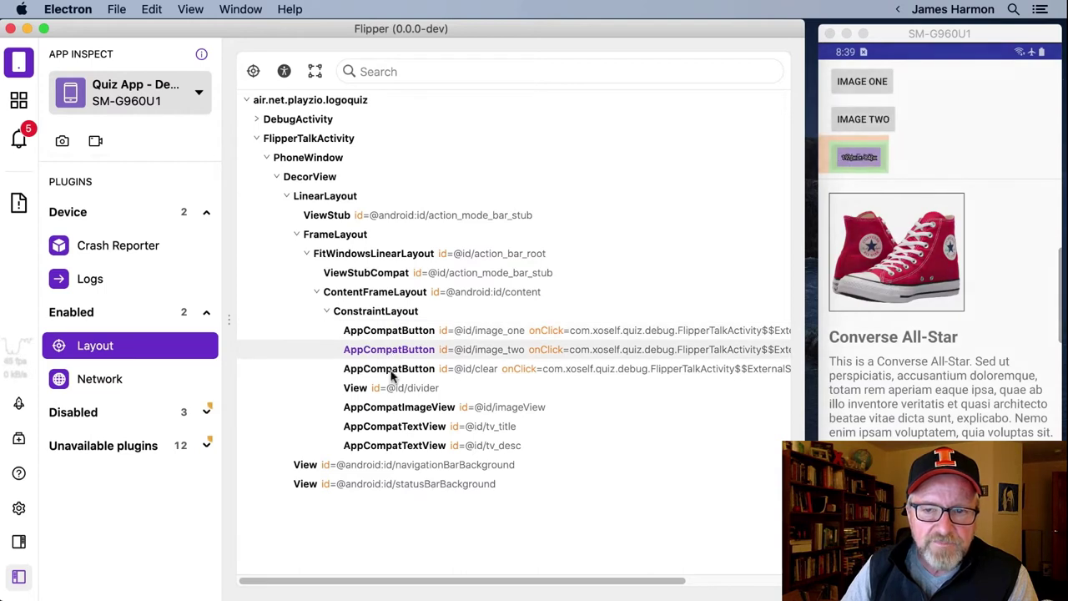
# Select the clear button, imageView, tv_desc and tv_title elements in the layout tree to inspect them on the phone.
pyautogui.click(390, 371)
pyautogui.click(389, 407)
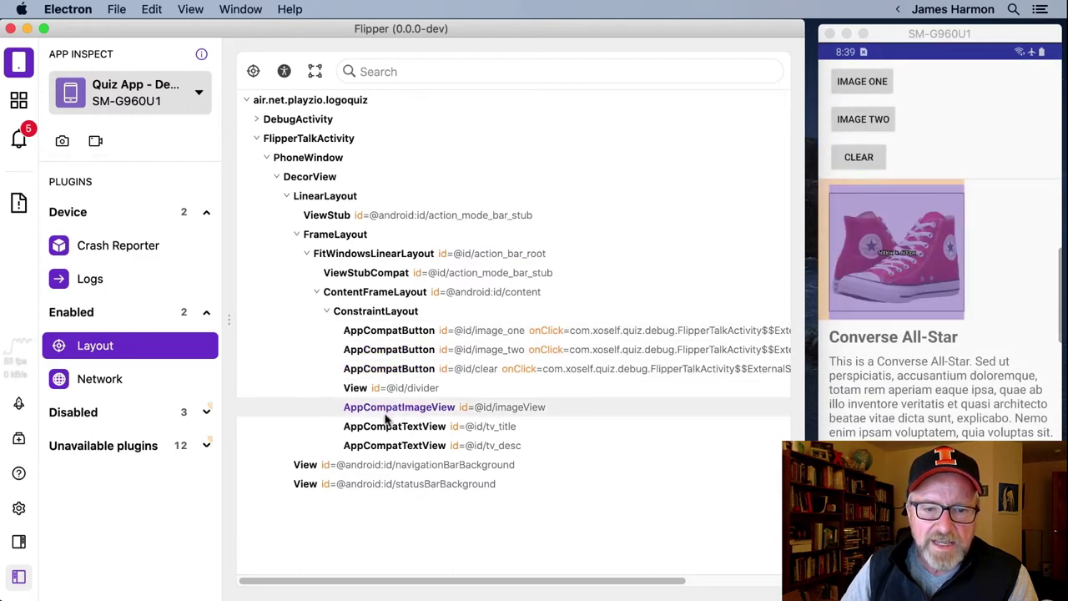
pyautogui.click(386, 430)
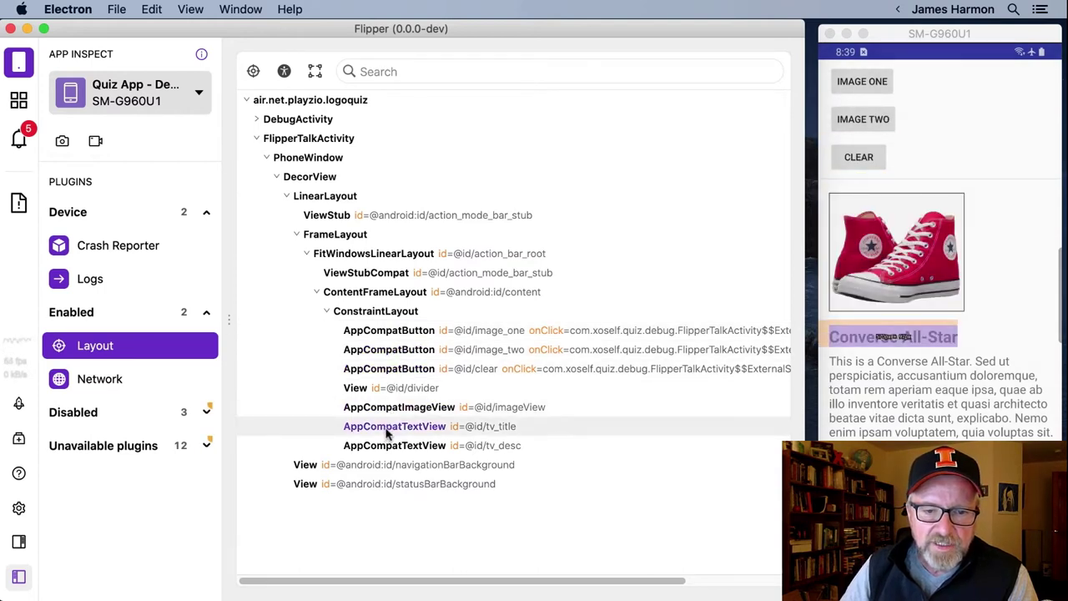
pyautogui.click(387, 448)
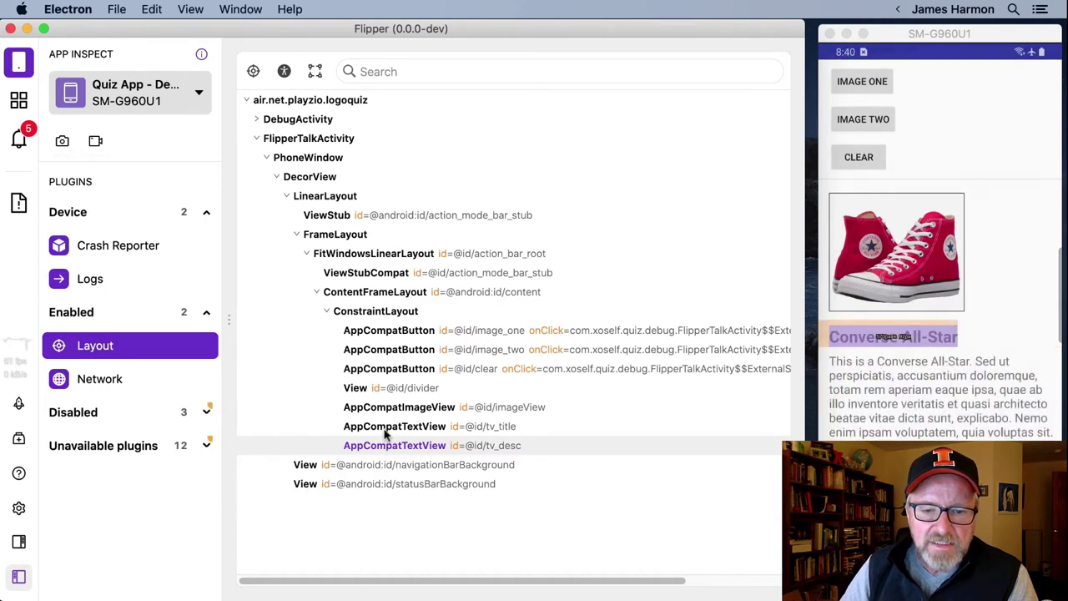
pyautogui.click(386, 430)
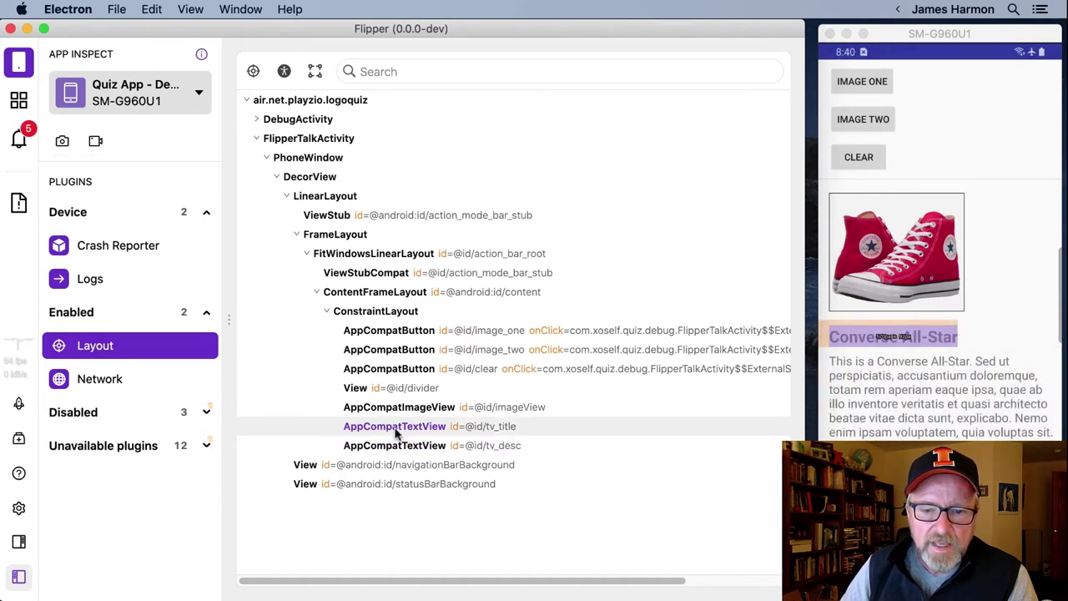
# Show the details sidebar and change the tv_title view's text to "Converse All-Star. High top basketball shoes.".
pyautogui.click(18, 551)
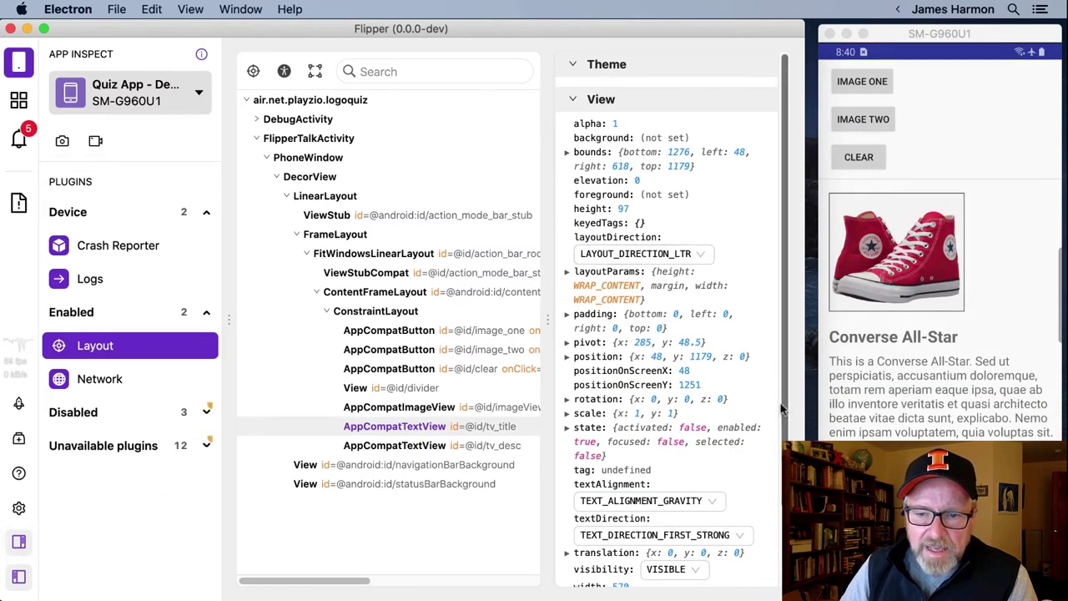
pyautogui.scroll(-3, 782, 410)
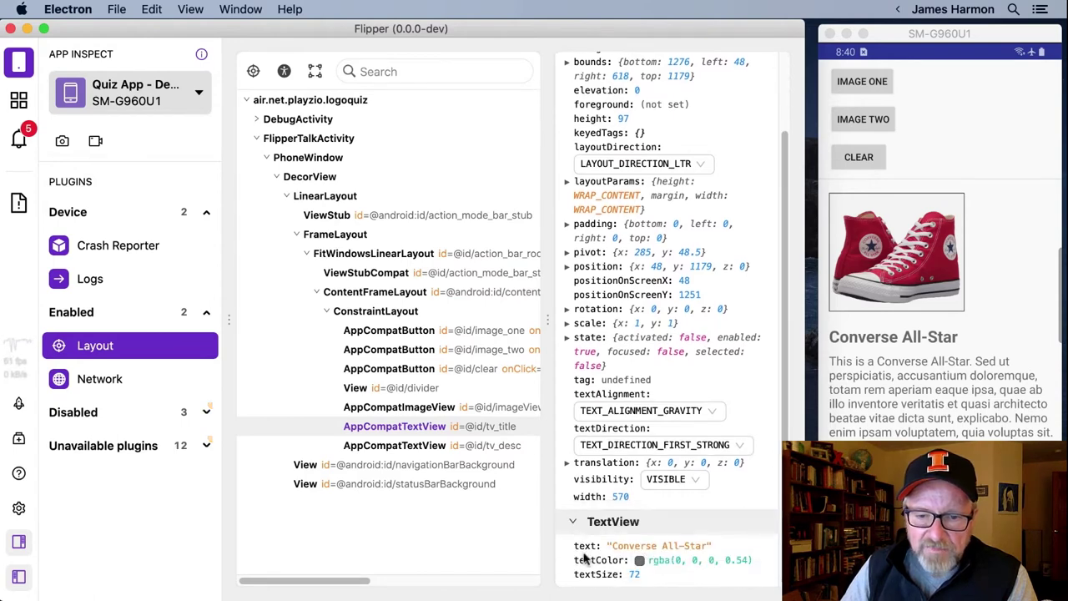
pyautogui.doubleClick(634, 547)
pyautogui.click(709, 550)
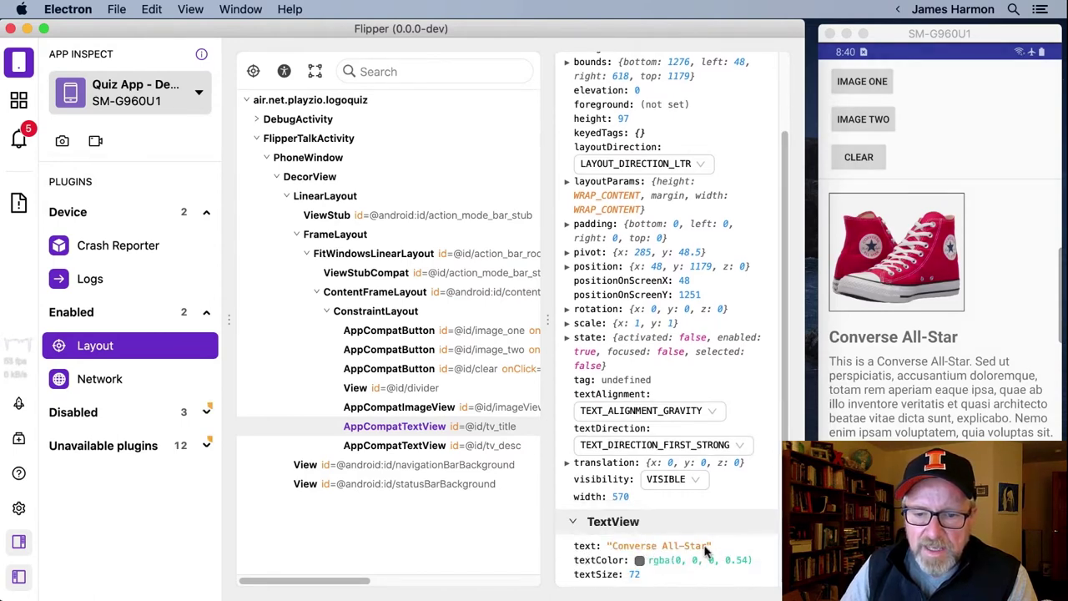
pyautogui.write('/.')
pyautogui.press('BackSpace')
pyautogui.write('.  High top bas')
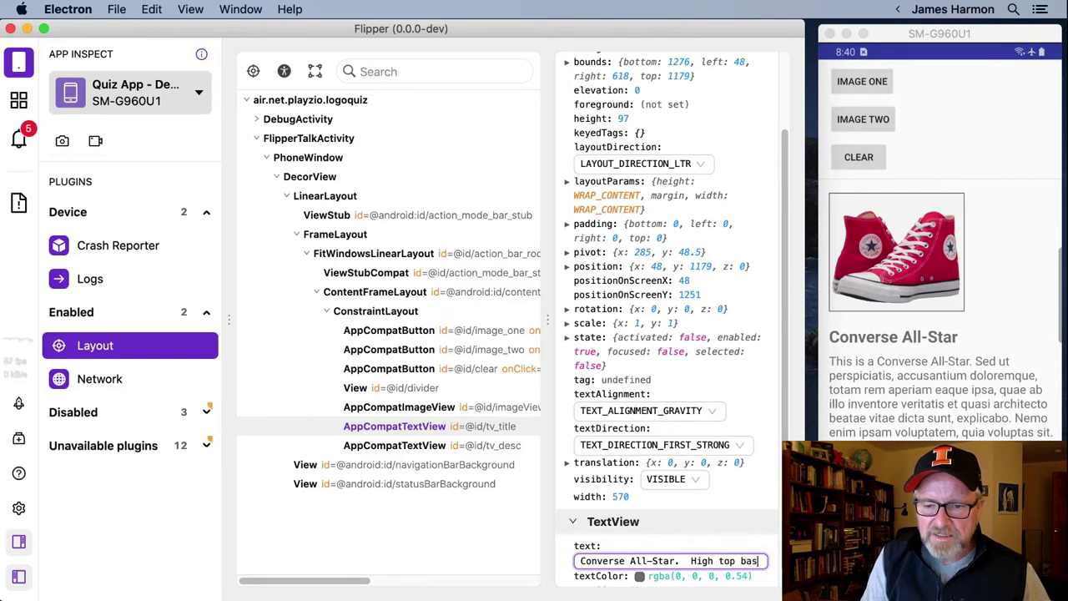
pyautogui.write('ketball shoes.')
pyautogui.press('Return')
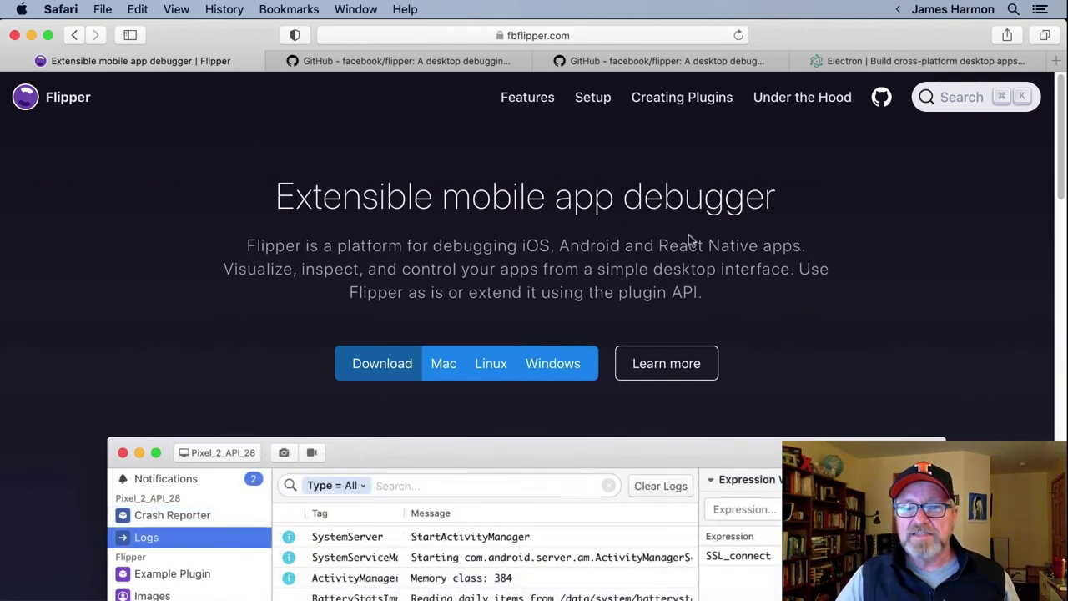
# In Safari, highlight "debugging iOS, Android and React Native apps." on the Flipper homepage, and review Electron's headline, releases and featured apps on electronjs.org.
pyautogui.moveTo(805, 251); pyautogui.dragTo(433, 249)
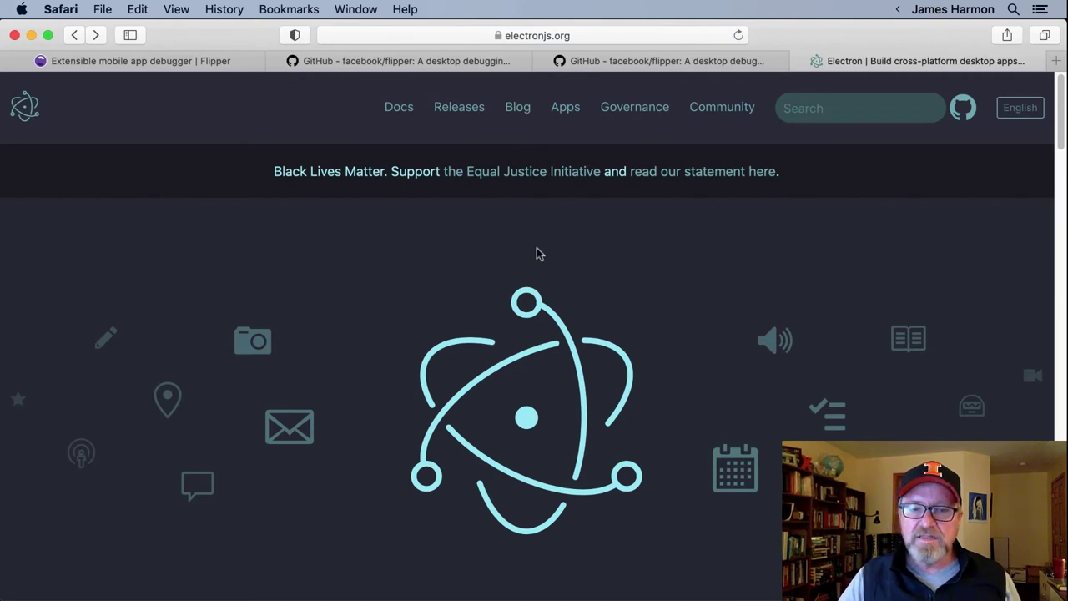
pyautogui.scroll(-1, 538, 254)
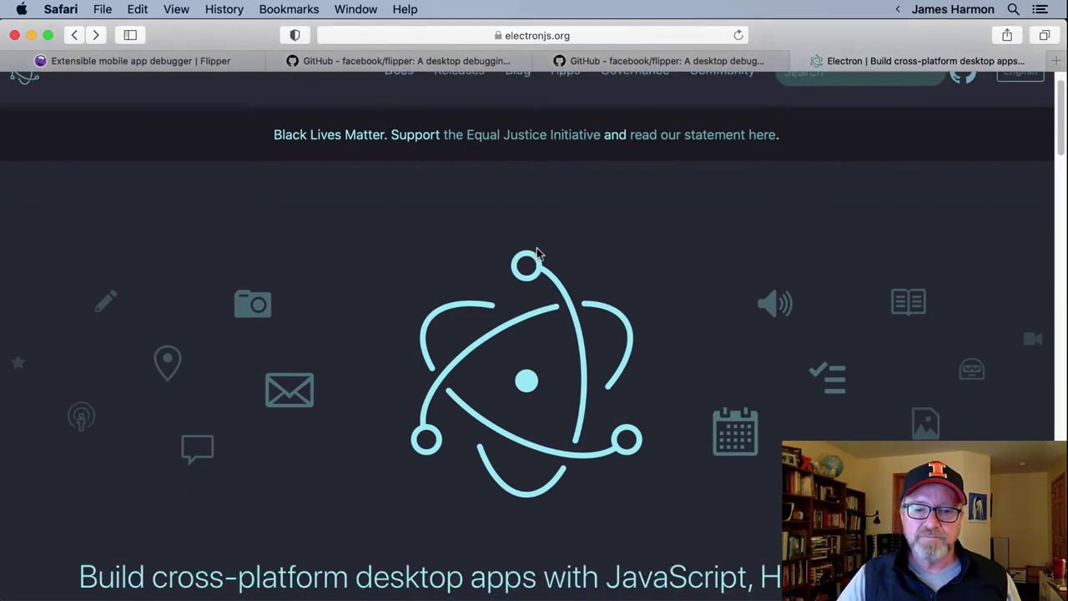
pyautogui.scroll(-3, 538, 254)
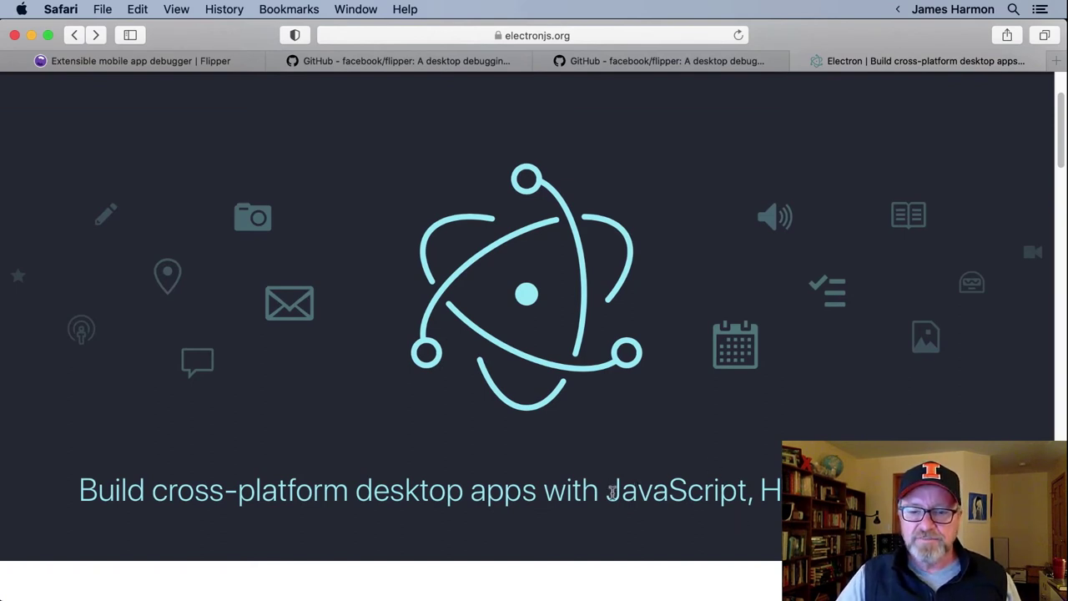
pyautogui.moveTo(609, 491); pyautogui.dragTo(739, 499)
pyautogui.doubleClick(768, 492)
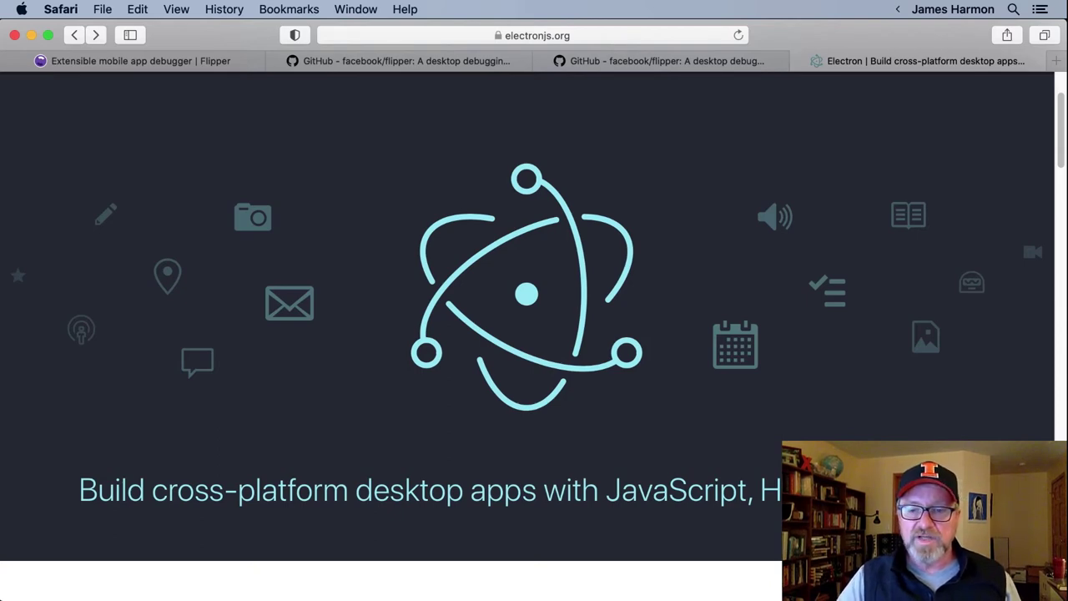
pyautogui.scroll(-5, 976, 440)
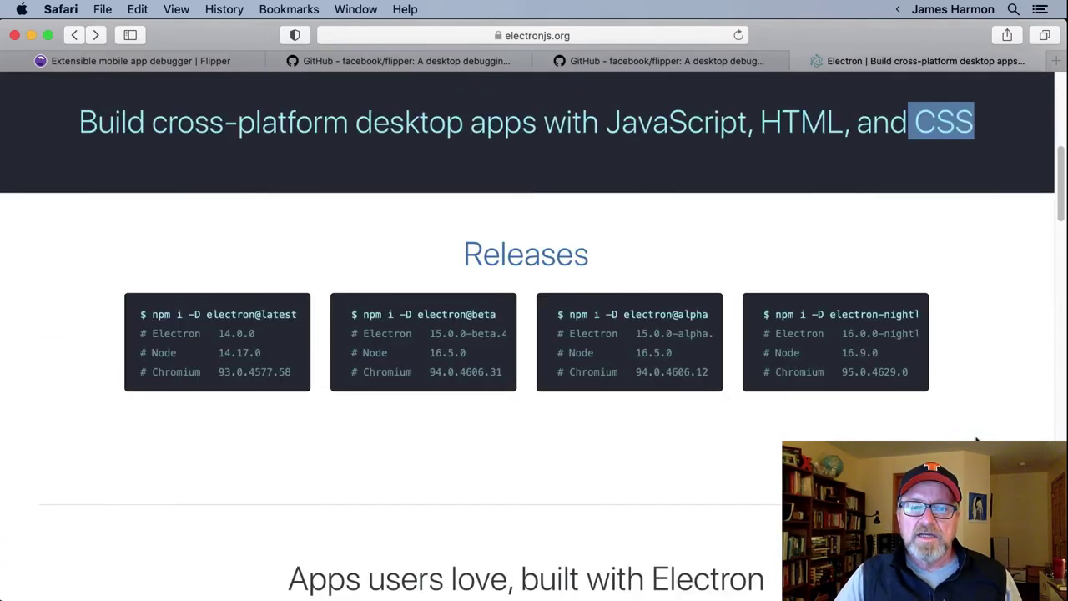
pyautogui.scroll(-3, 976, 440)
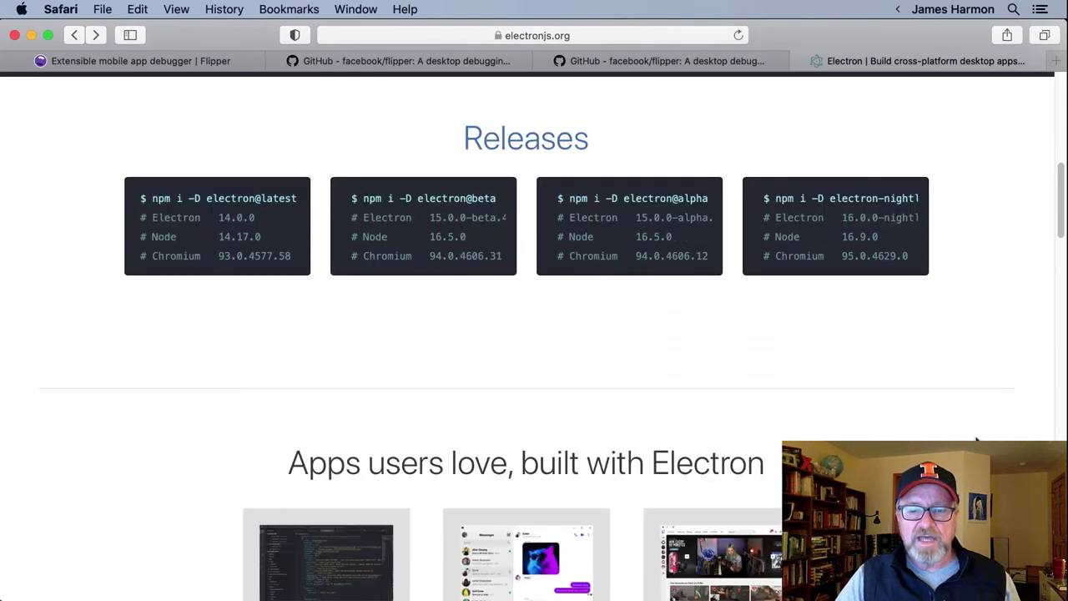
pyautogui.scroll(-3, 977, 440)
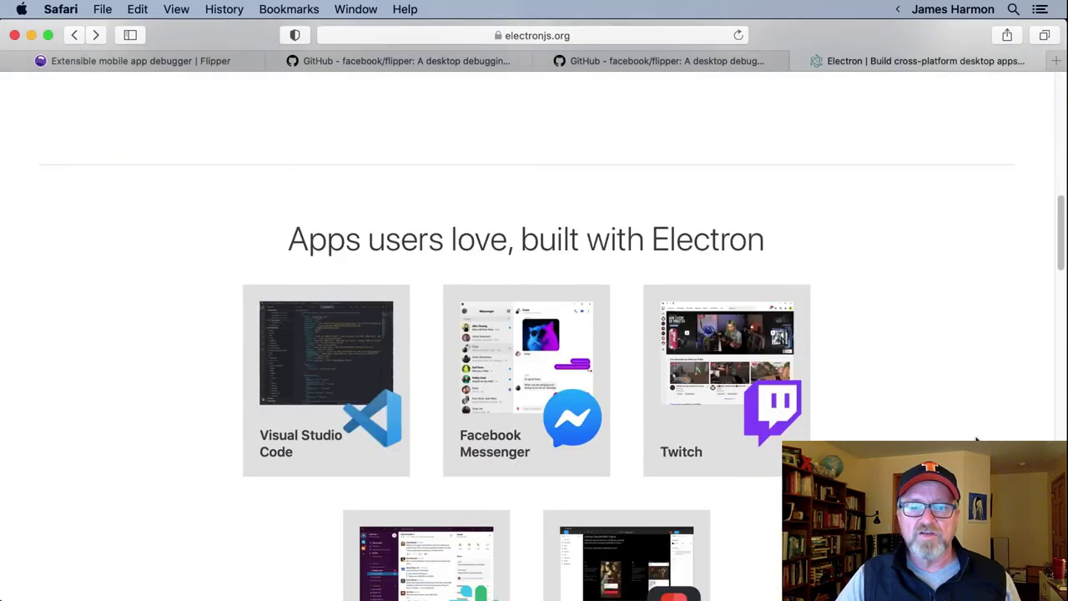
pyautogui.scroll(-2, 976, 440)
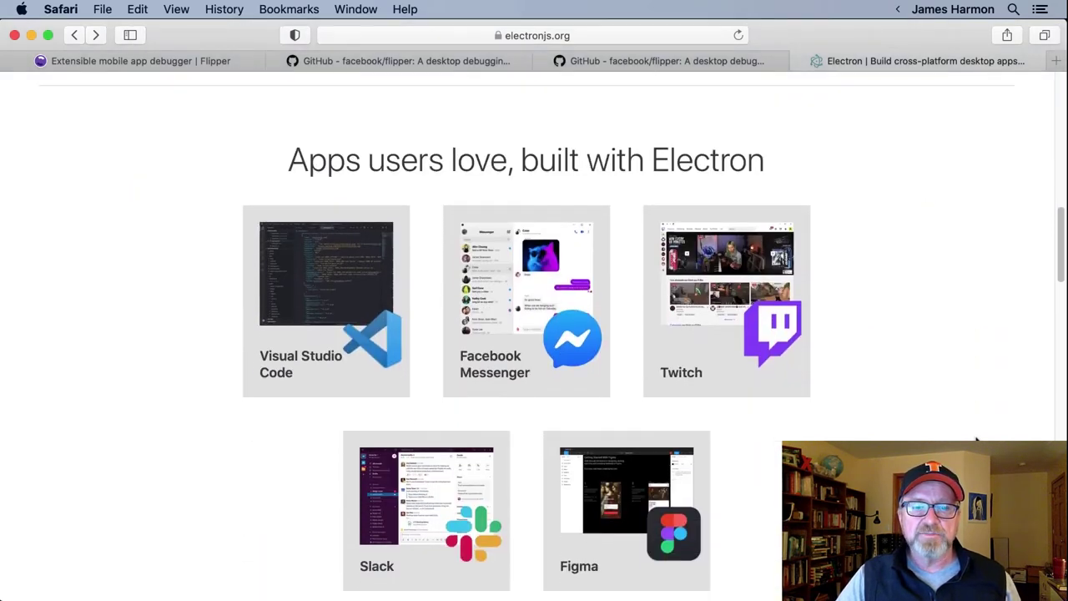
pyautogui.scroll(-1, 977, 440)
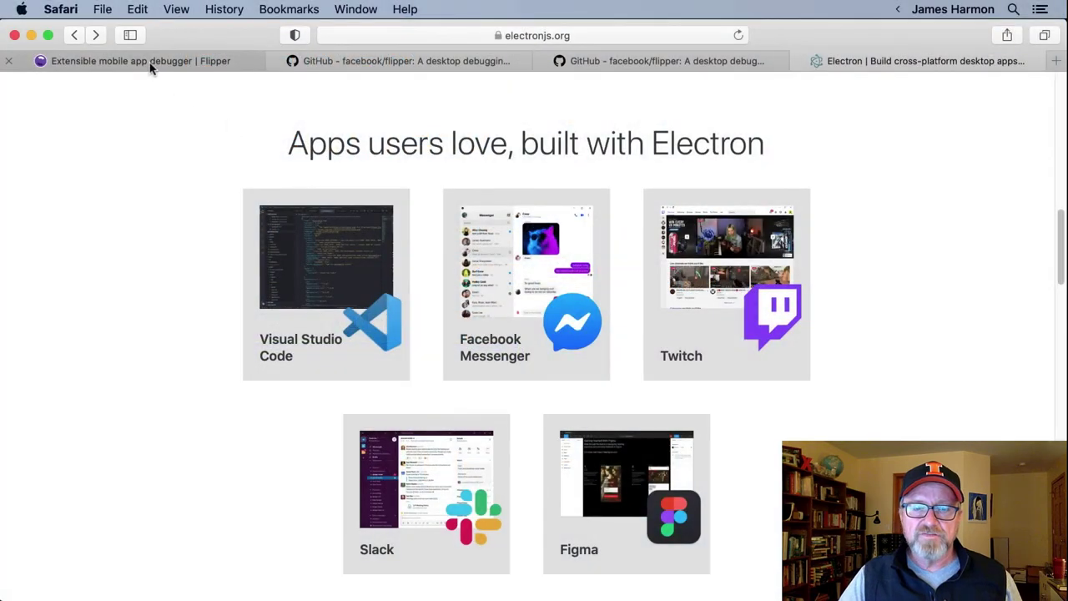
# Return to the Flipper homepage and open the project's GitHub repository to examine it.
pyautogui.click(152, 67)
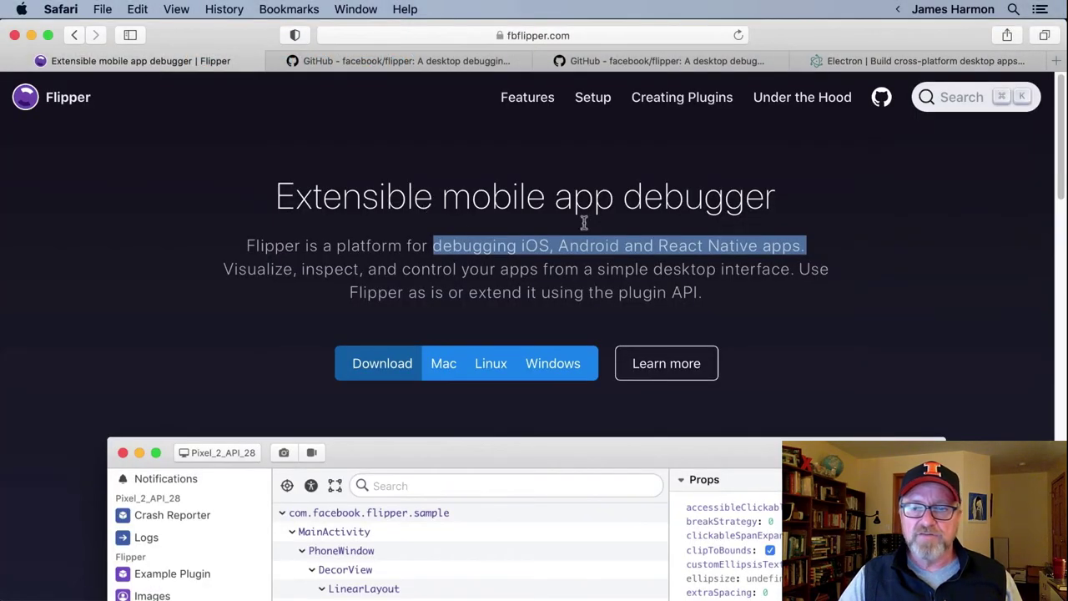
pyautogui.click(883, 105)
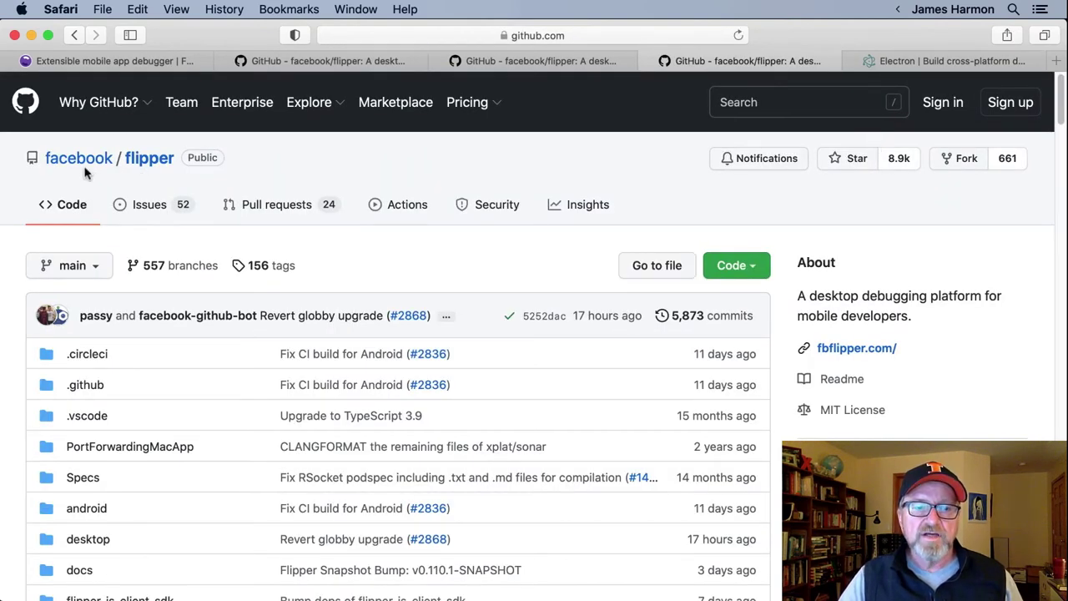
pyautogui.moveTo(85, 171)
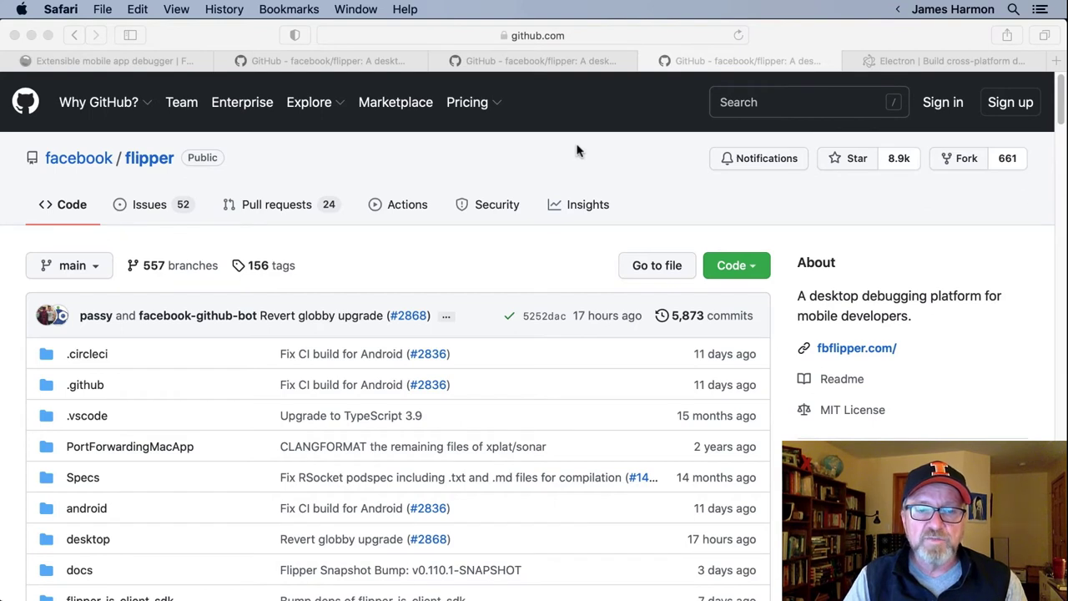
pyautogui.click(553, 159)
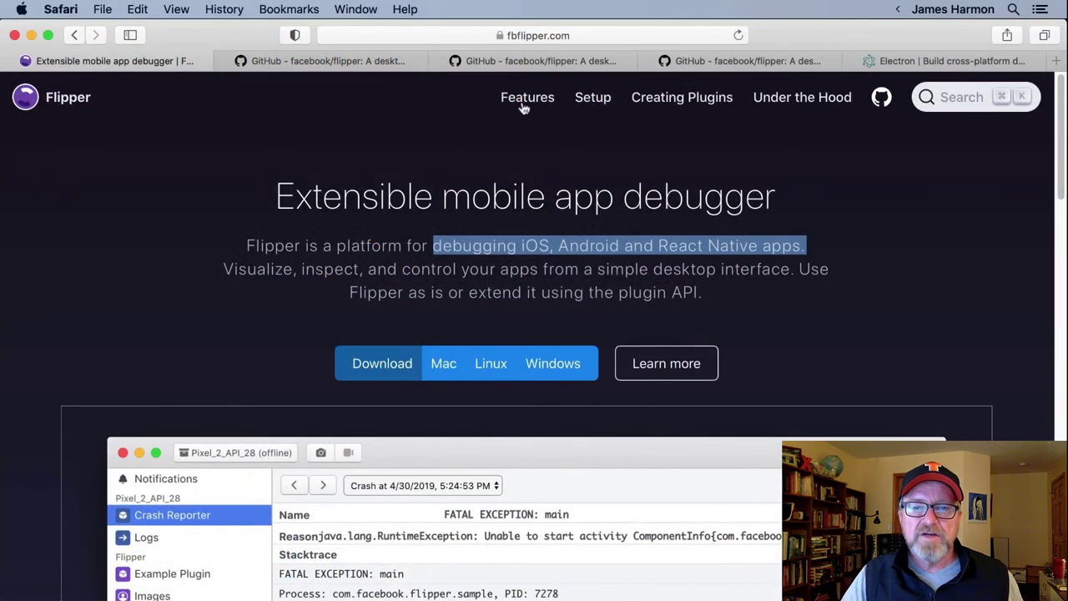
# Open Flipper's Features documentation, expand the plugin list, and view the Images and Shared Preferences Viewer plugin pages.
pyautogui.click(523, 101)
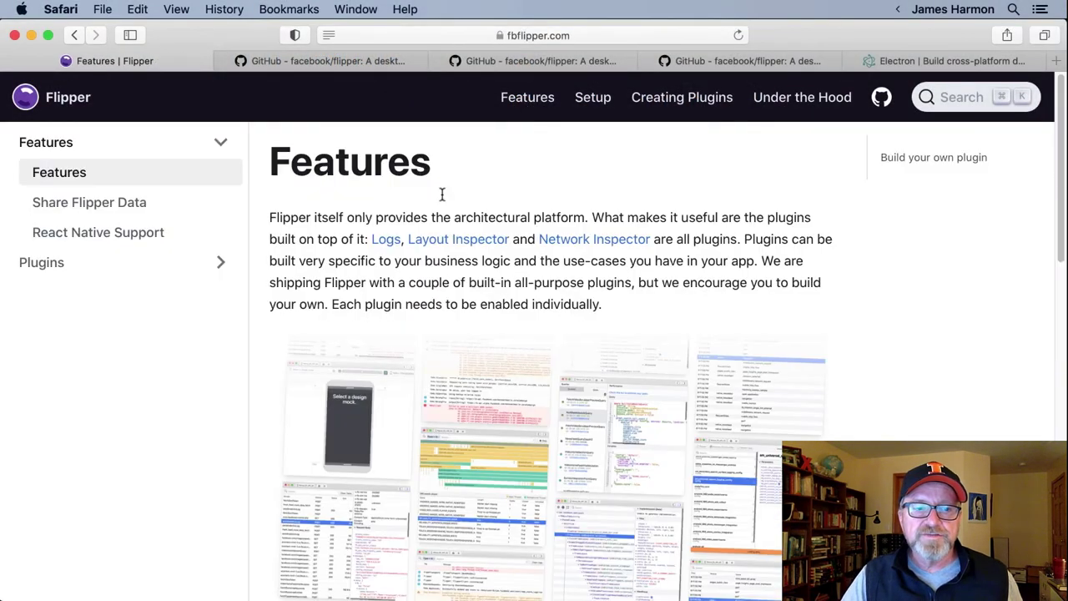
pyautogui.click(63, 264)
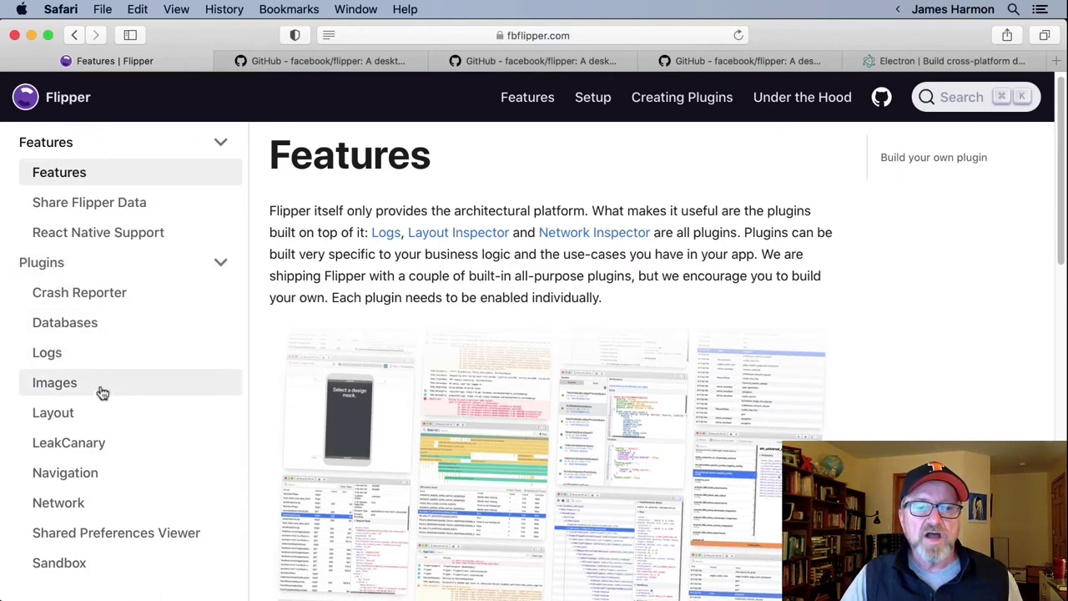
pyautogui.click(102, 388)
pyautogui.scroll(-3, 658, 378)
pyautogui.scroll(4, 658, 376)
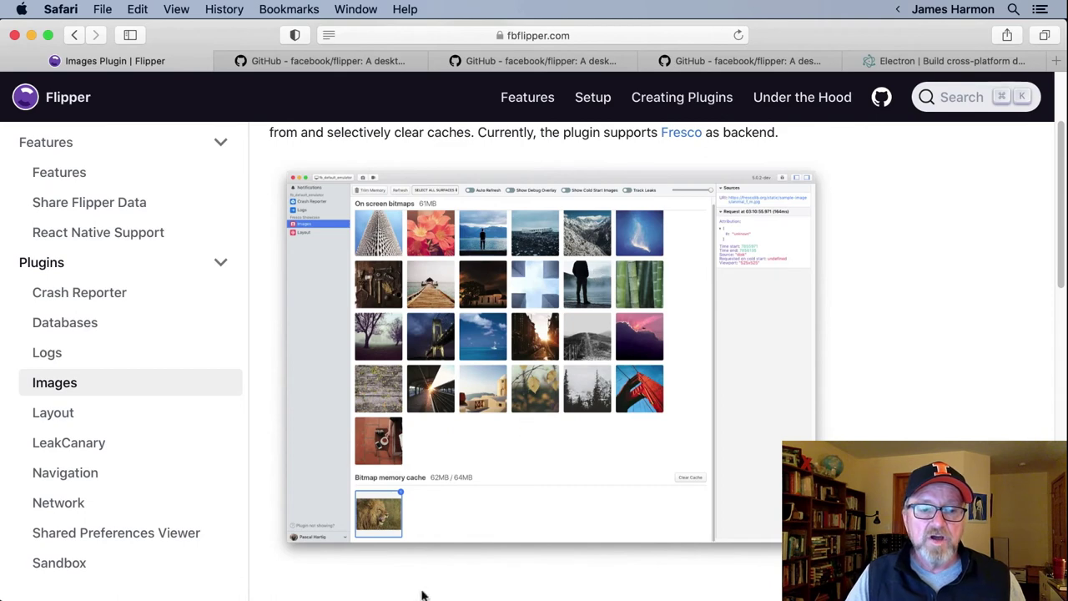
pyautogui.click(142, 533)
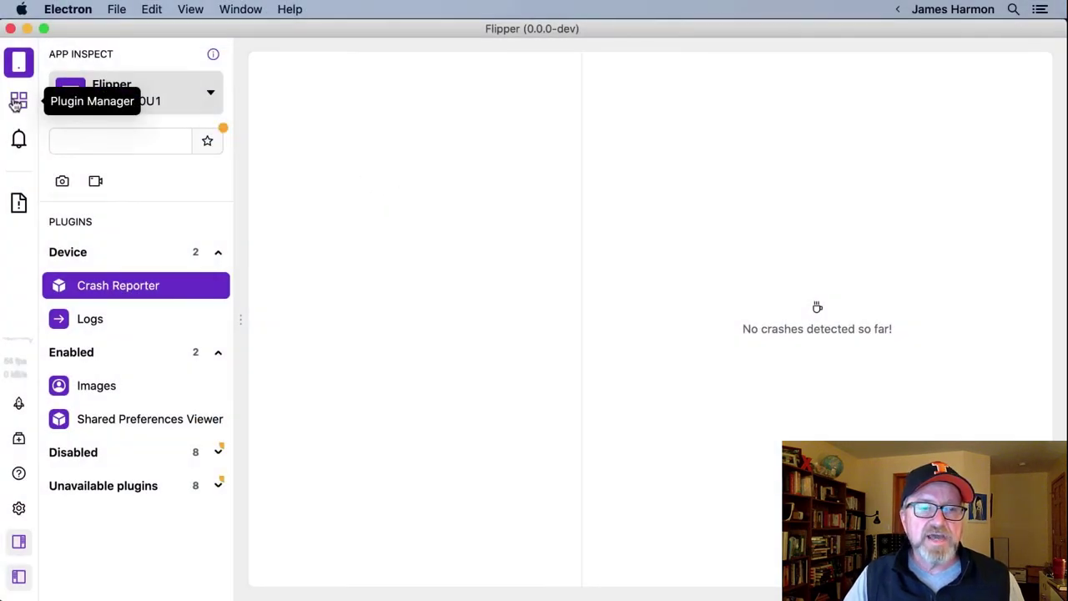
# In Flipper, open the Plugin Manager and browse the plugins available to install.
pyautogui.click(17, 101)
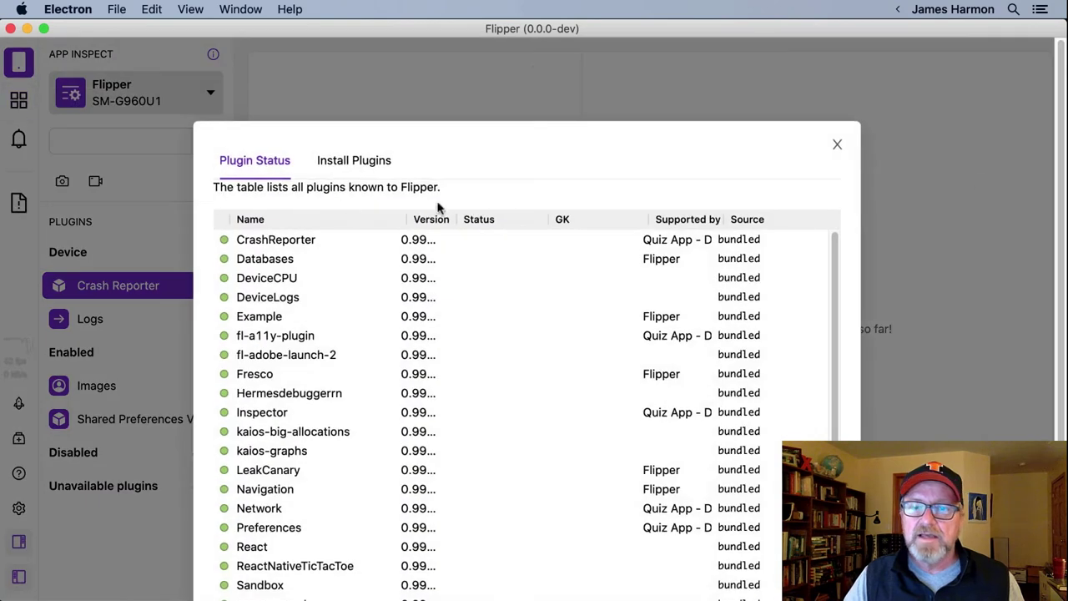
pyautogui.click(345, 167)
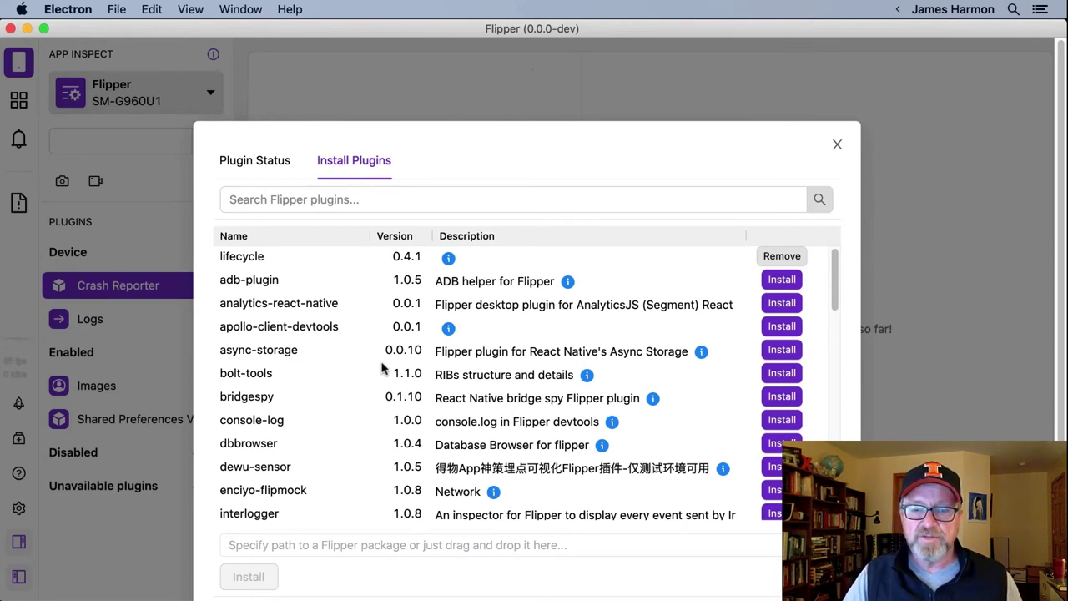
pyautogui.scroll(-10, 531, 431)
pyautogui.scroll(-3, 531, 431)
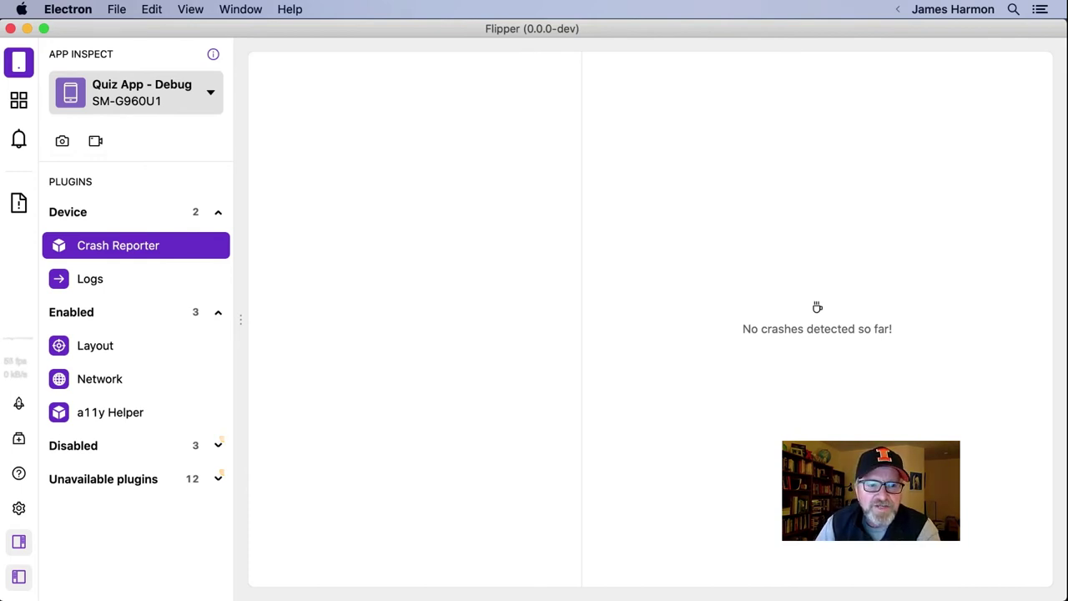
# Open the a11y Helper plugin for the quiz app and load Image One in the phone window.
pyautogui.moveTo(130, 415)
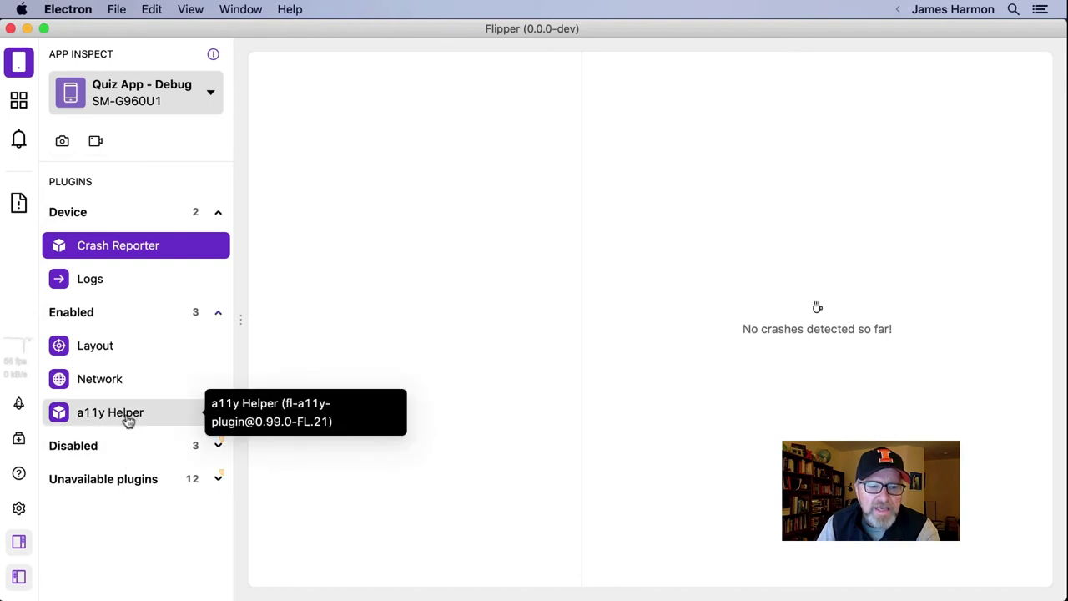
pyautogui.click(128, 419)
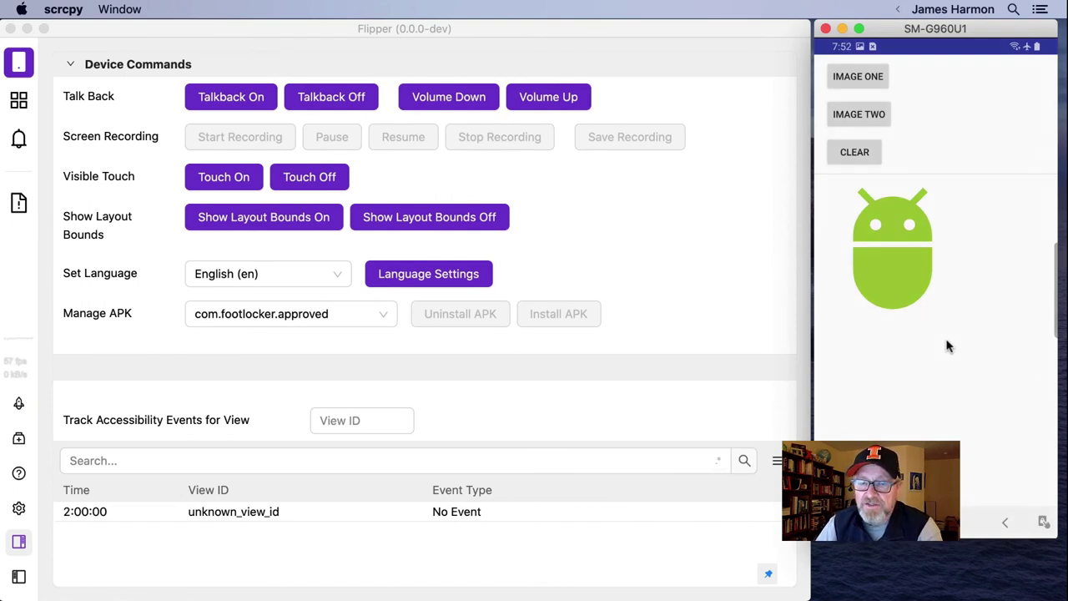
pyautogui.click(852, 79)
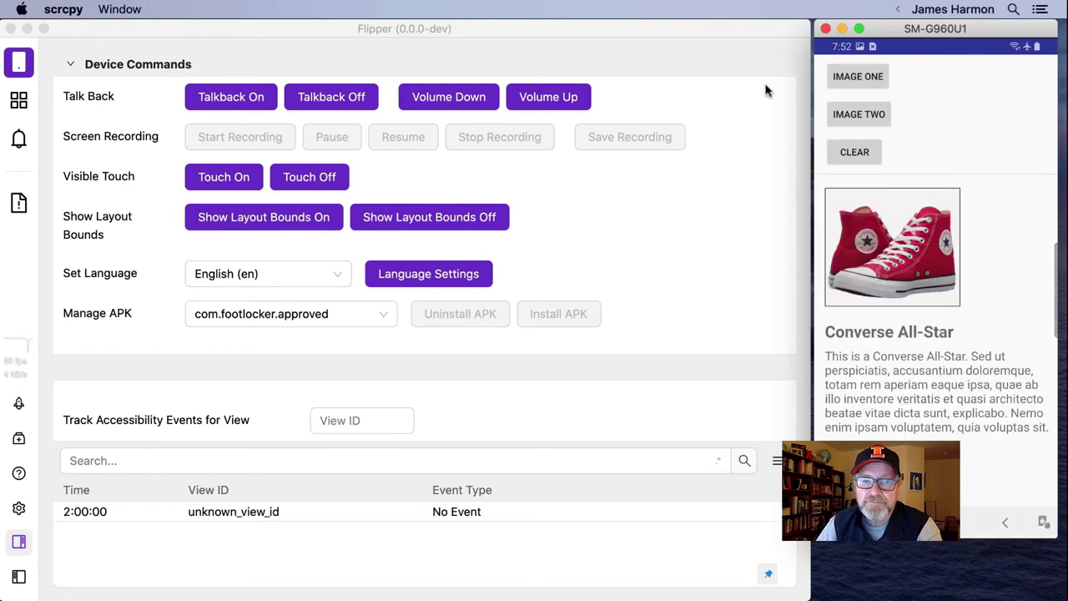
pyautogui.click(239, 100)
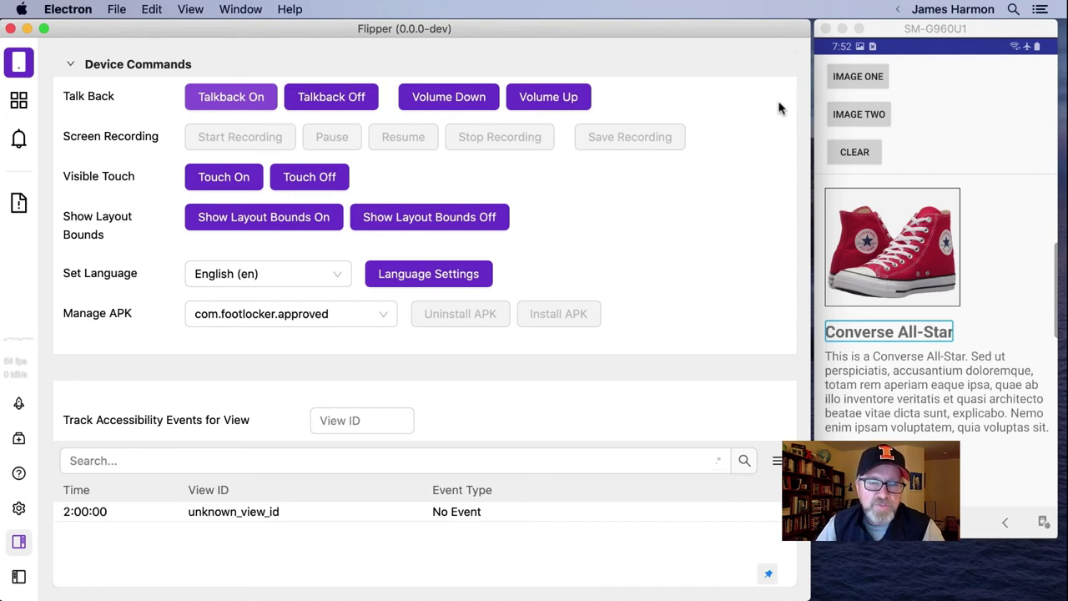
pyautogui.click(356, 102)
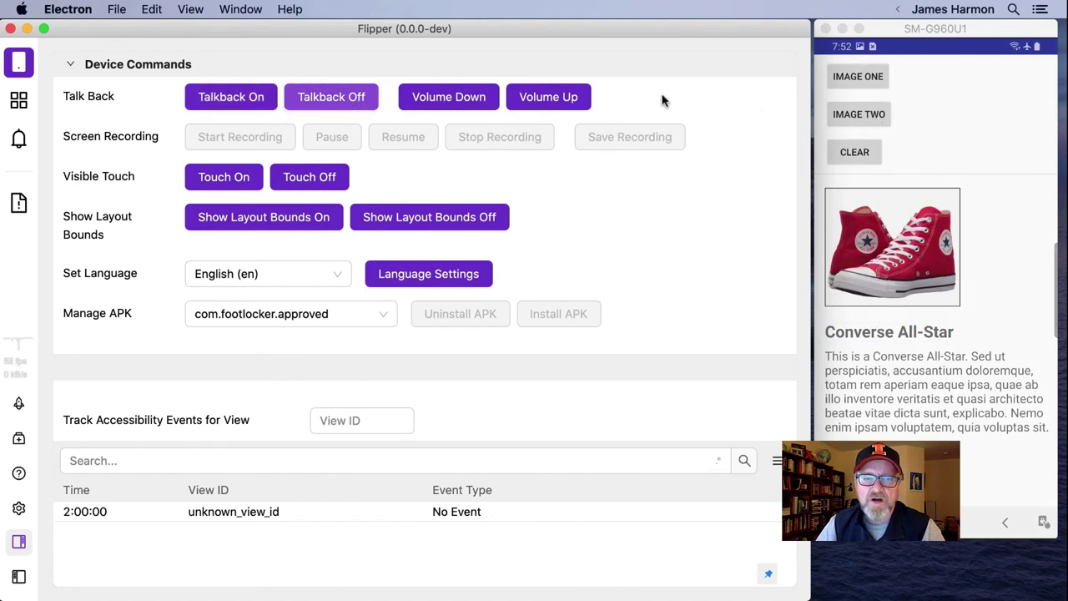
pyautogui.click(230, 101)
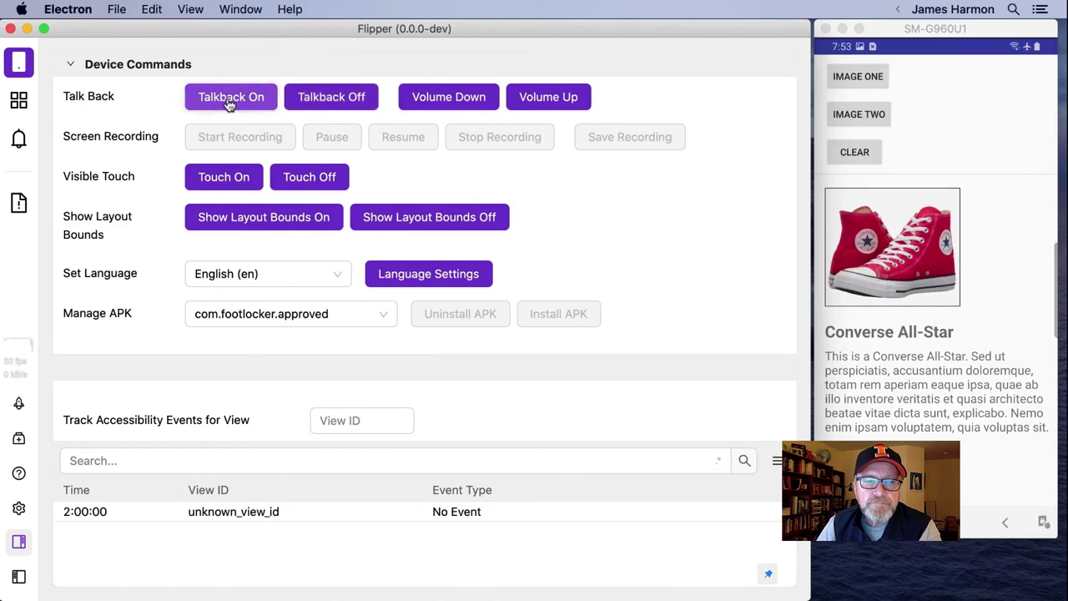
pyautogui.click(468, 101)
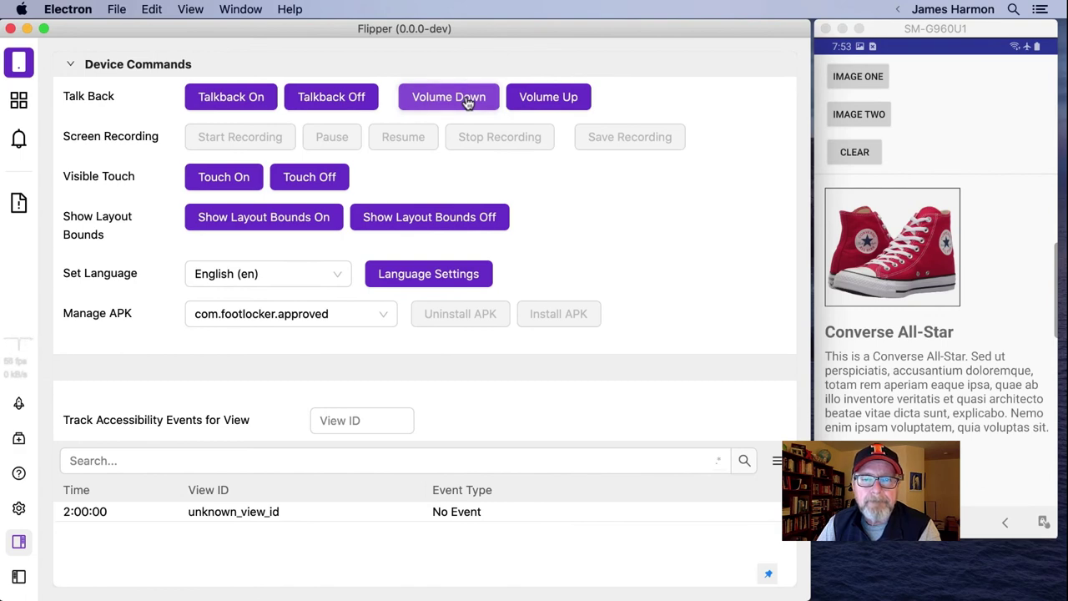
pyautogui.click(566, 98)
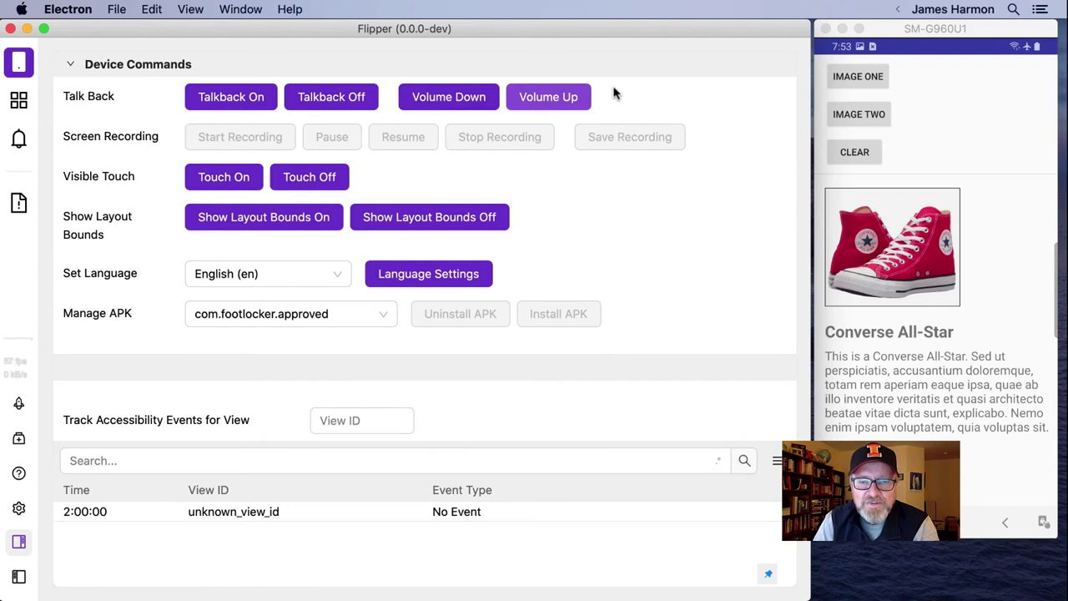
# Switch to VS Code and review the a11y plugin's index.tsx, highlighting the declaration of the exported plugin function.
pyautogui.press('super+Tab')
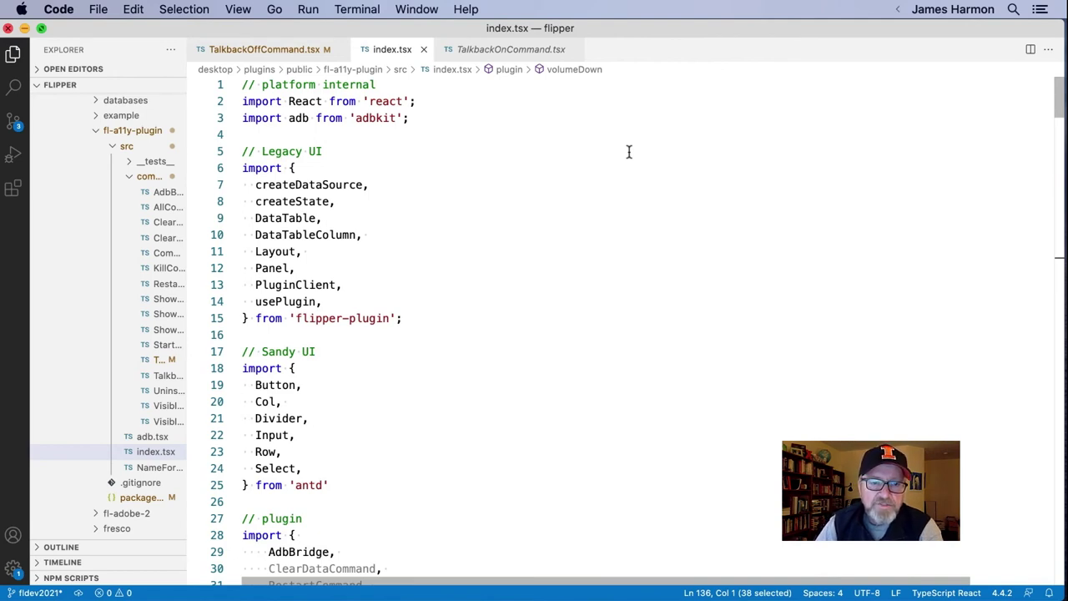
pyautogui.scroll(-9, 629, 151)
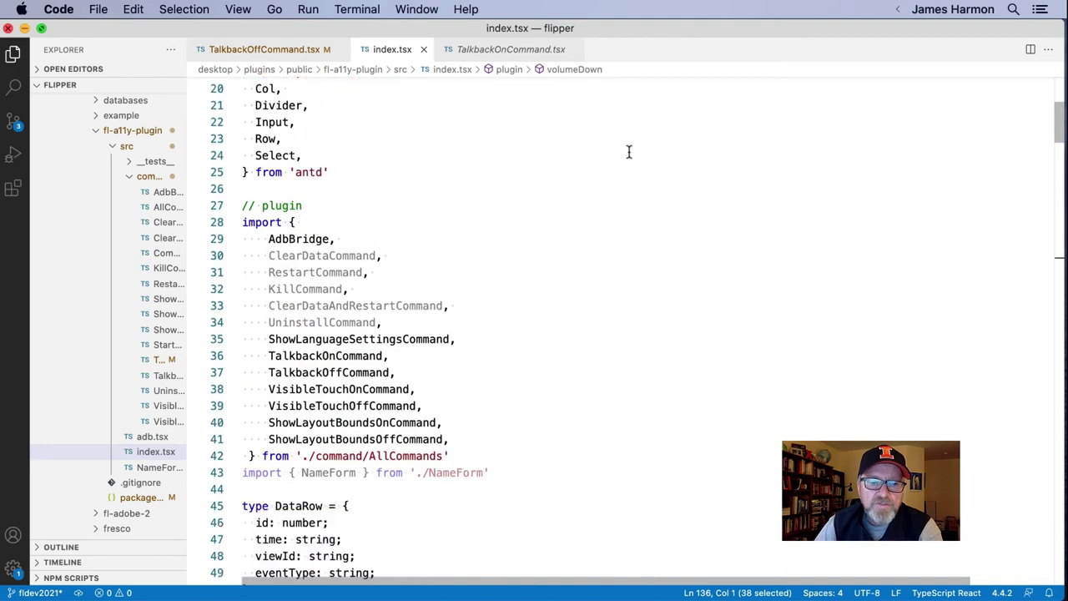
pyautogui.scroll(-8, 629, 151)
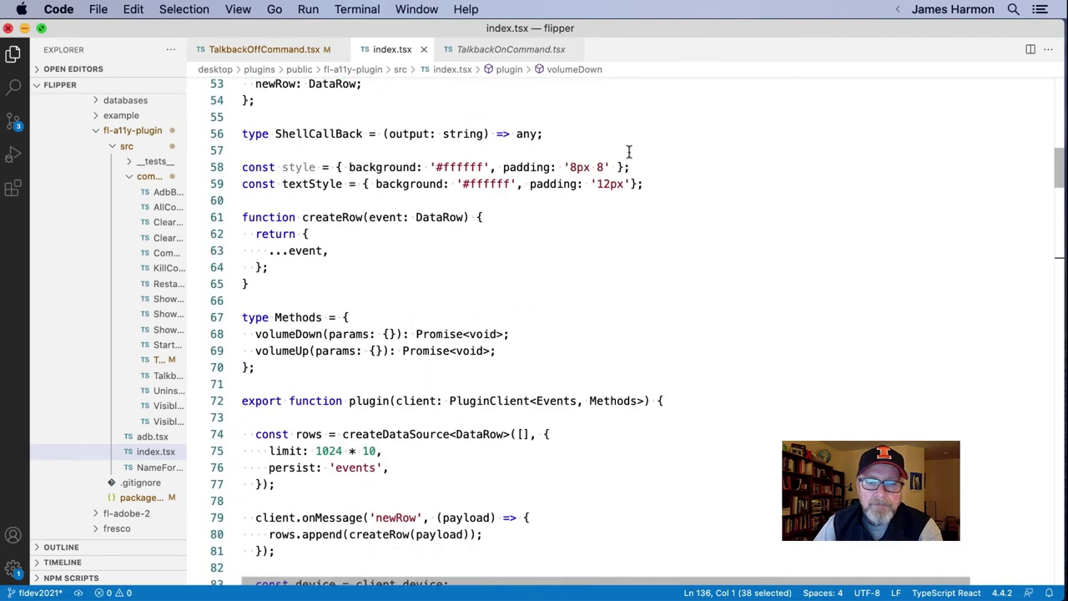
pyautogui.click(688, 401)
pyautogui.moveTo(688, 401); pyautogui.dragTo(212, 400)
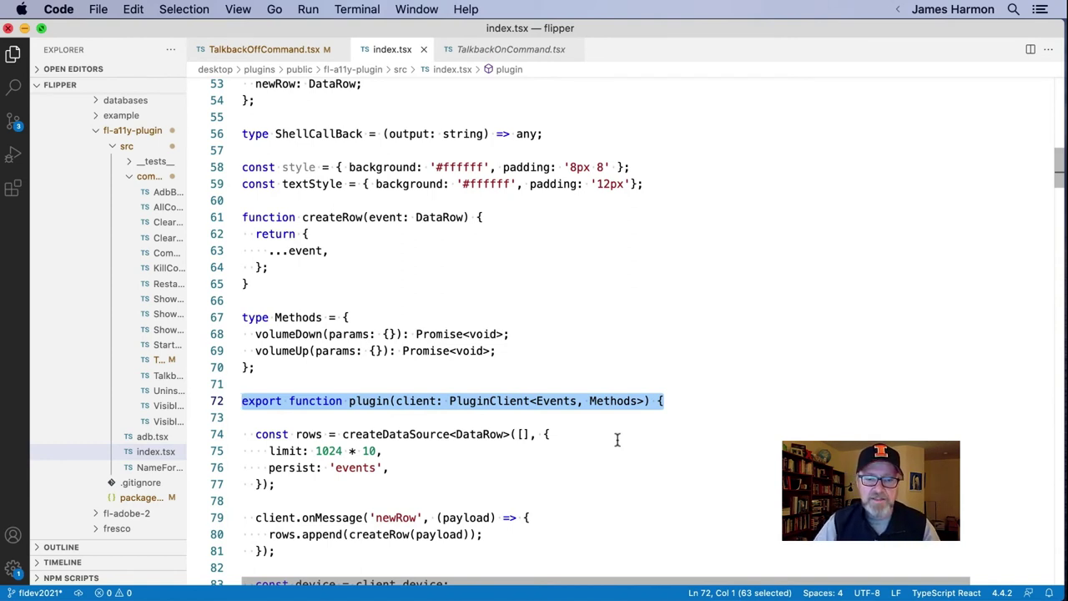
# Review the plugin function's body in index.tsx and highlight the declaration of the exported Component function.
pyautogui.scroll(-12, 618, 440)
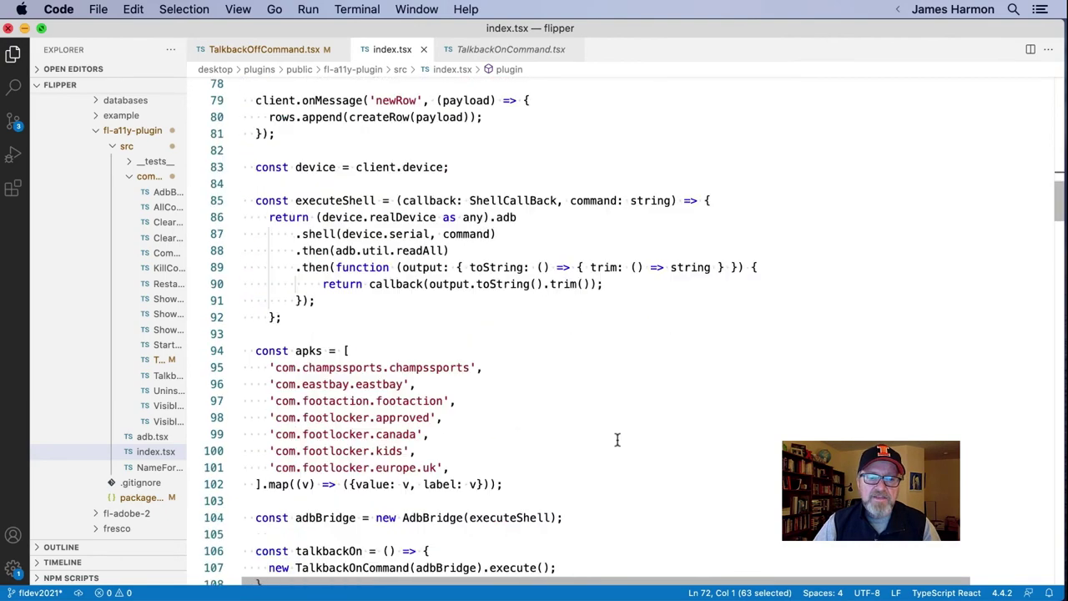
pyautogui.scroll(-20, 617, 440)
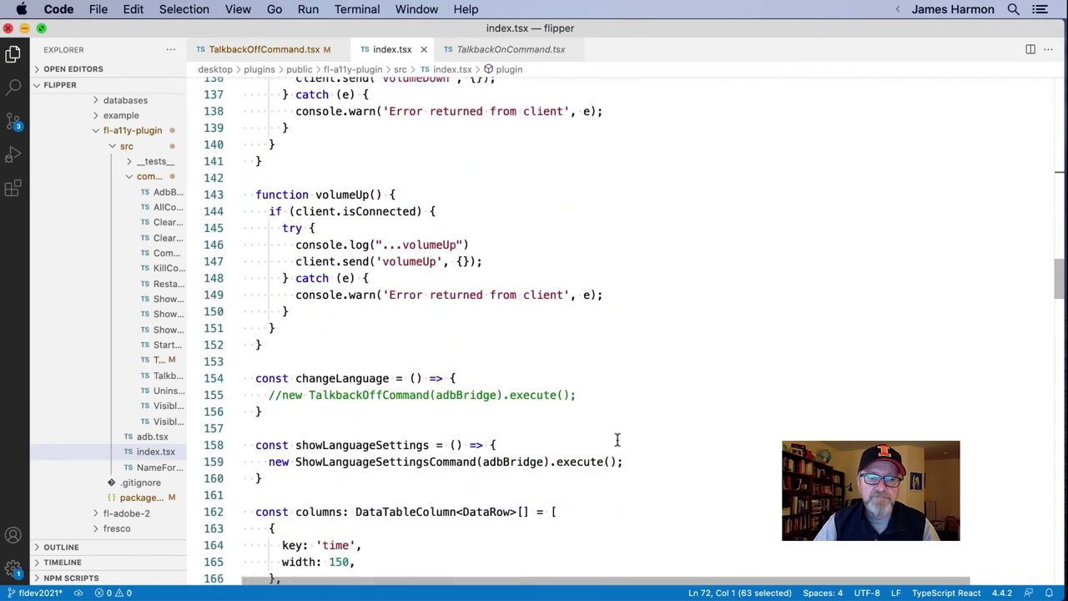
pyautogui.scroll(-9, 618, 439)
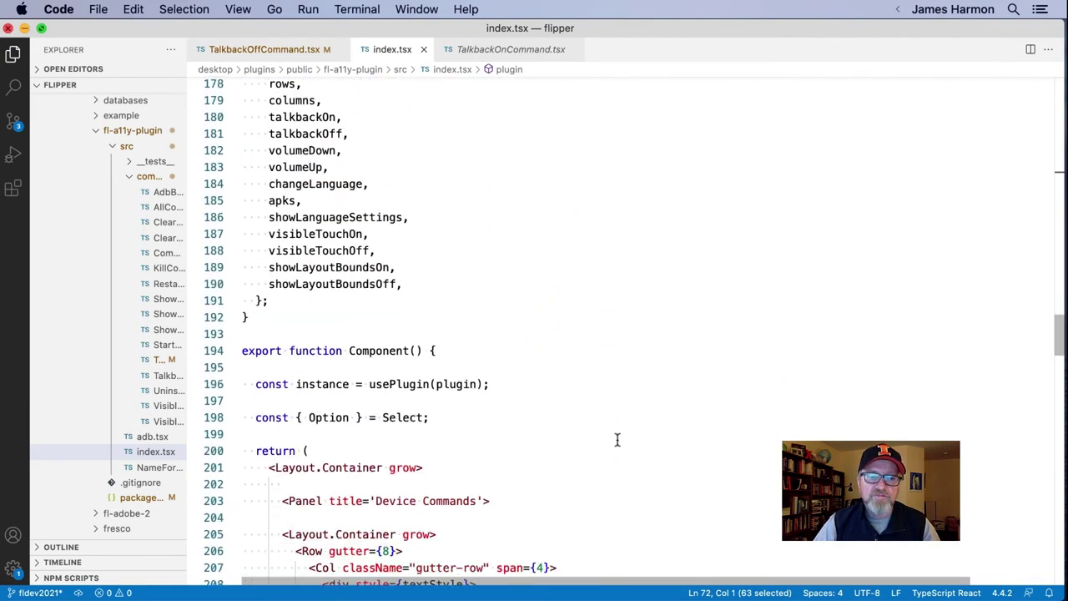
pyautogui.moveTo(464, 282); pyautogui.dragTo(206, 292)
# Highlight the Talkback On button line in the Component markup, including its label and its onClick={instance.talkbackOn} handler.
pyautogui.scroll(-4, 401, 304)
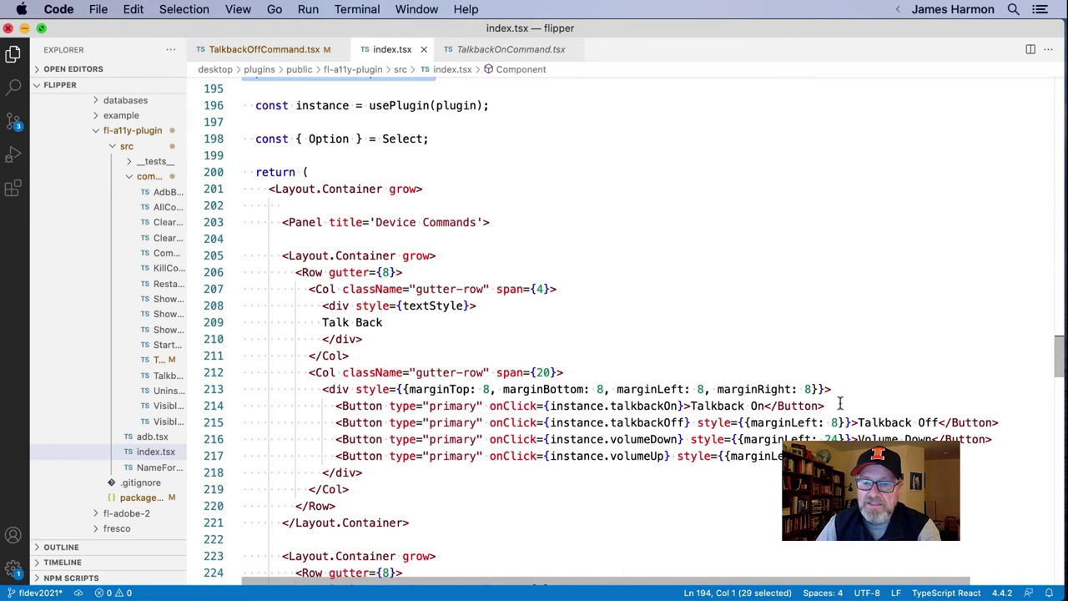
pyautogui.moveTo(826, 405); pyautogui.dragTo(240, 407)
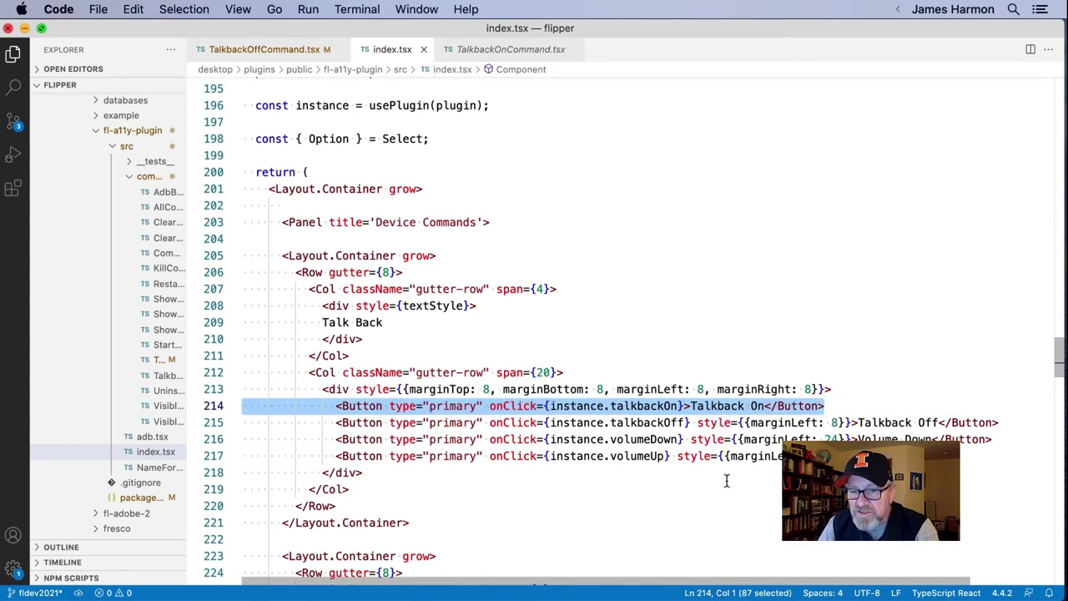
pyautogui.moveTo(754, 405); pyautogui.dragTo(691, 406)
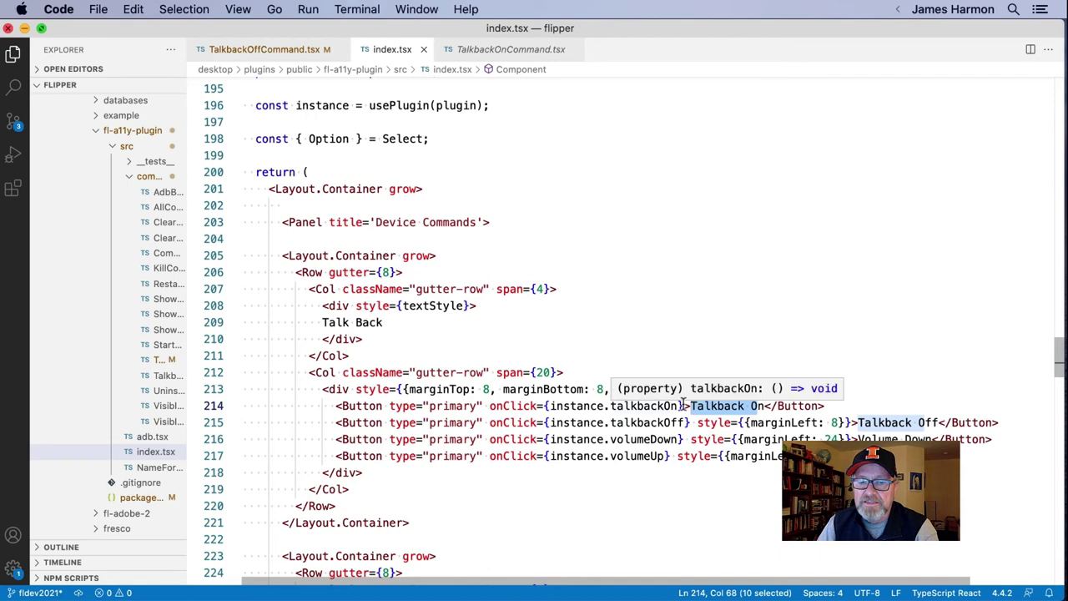
pyautogui.moveTo(683, 405); pyautogui.dragTo(483, 406)
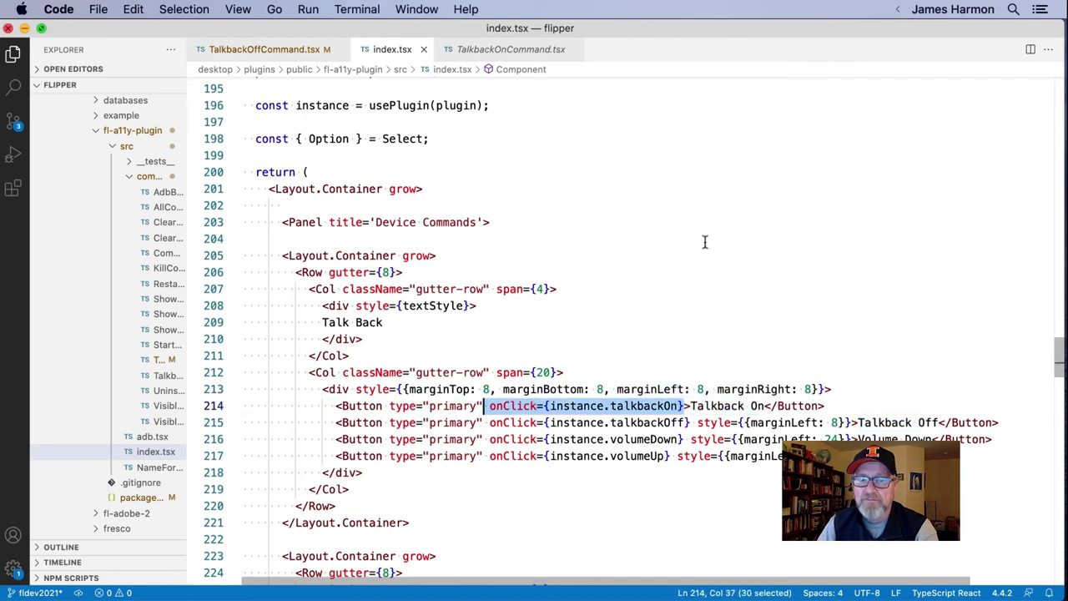
# Locate the talkbackOn function in index.tsx and go to the definition of the TalkbackOnCommand class it calls.
pyautogui.scroll(12, 704, 242)
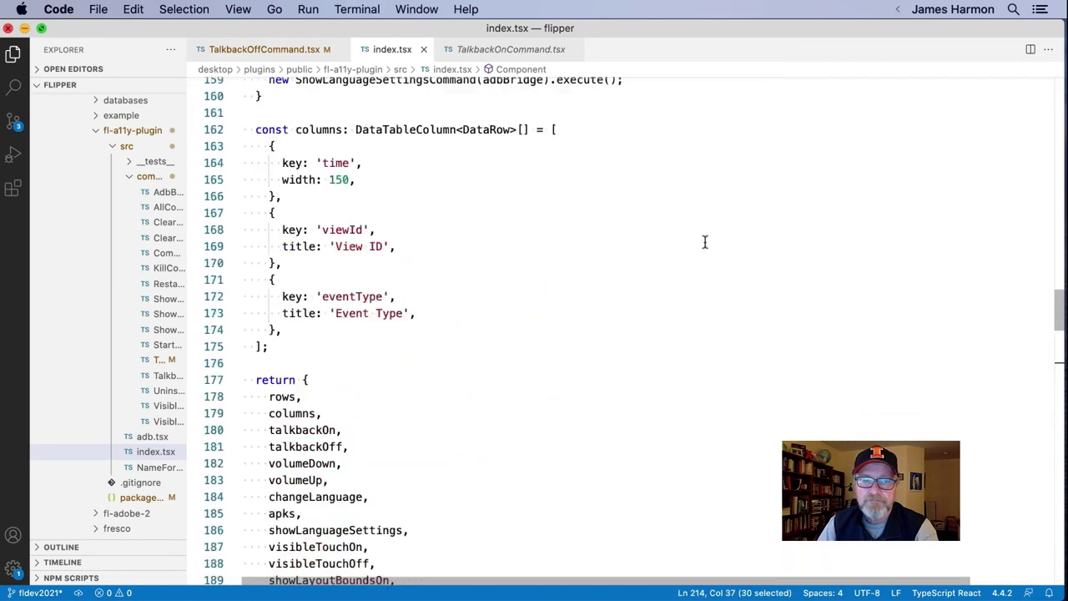
pyautogui.scroll(20, 704, 242)
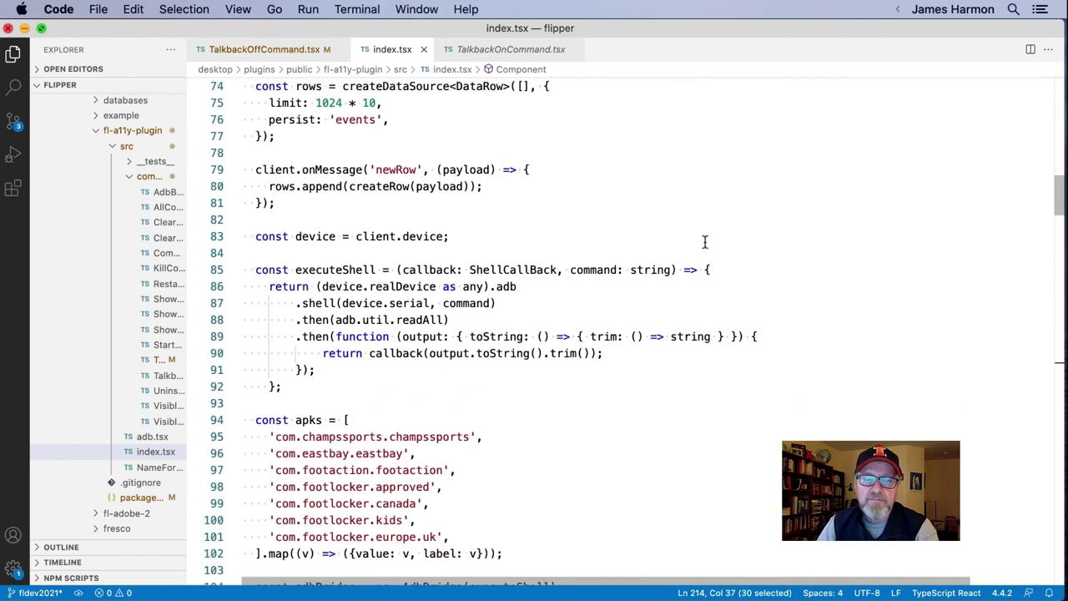
pyautogui.scroll(-6, 704, 242)
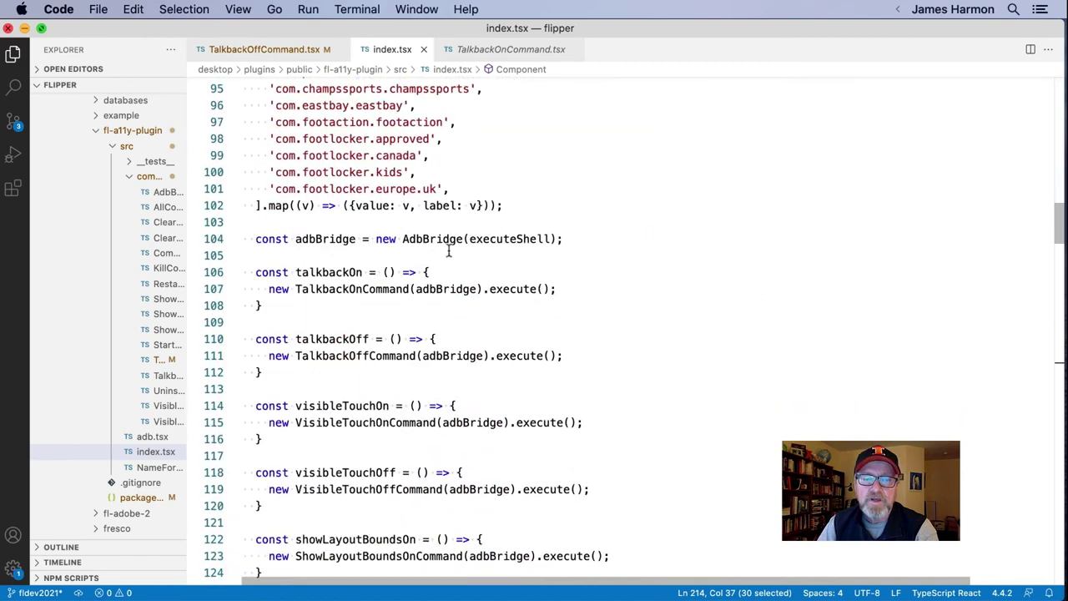
pyautogui.moveTo(290, 272); pyautogui.dragTo(395, 272)
pyautogui.moveTo(357, 288)
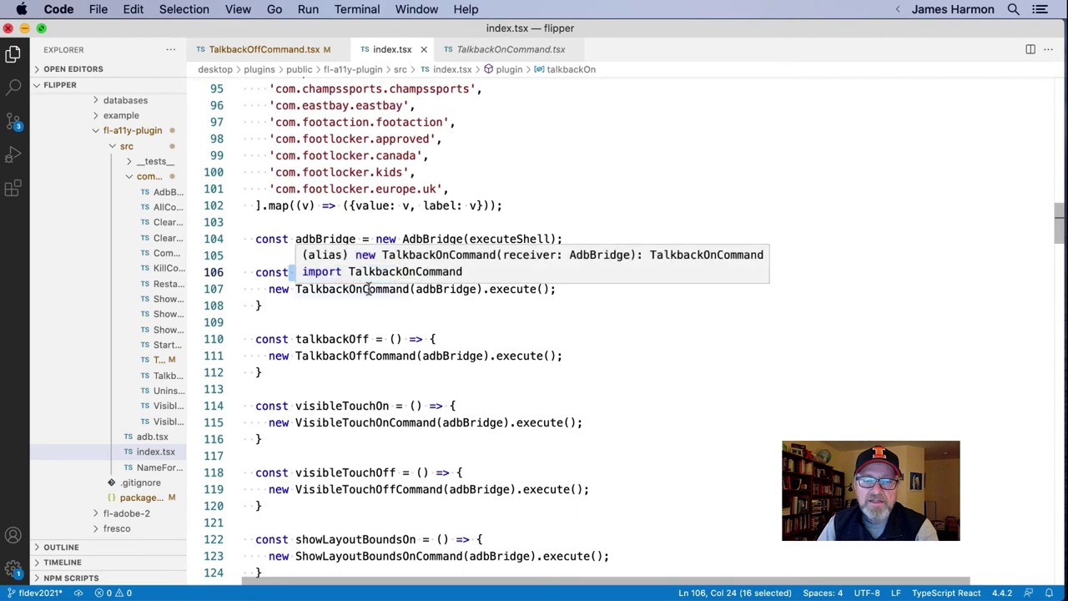
pyautogui.click(375, 289)
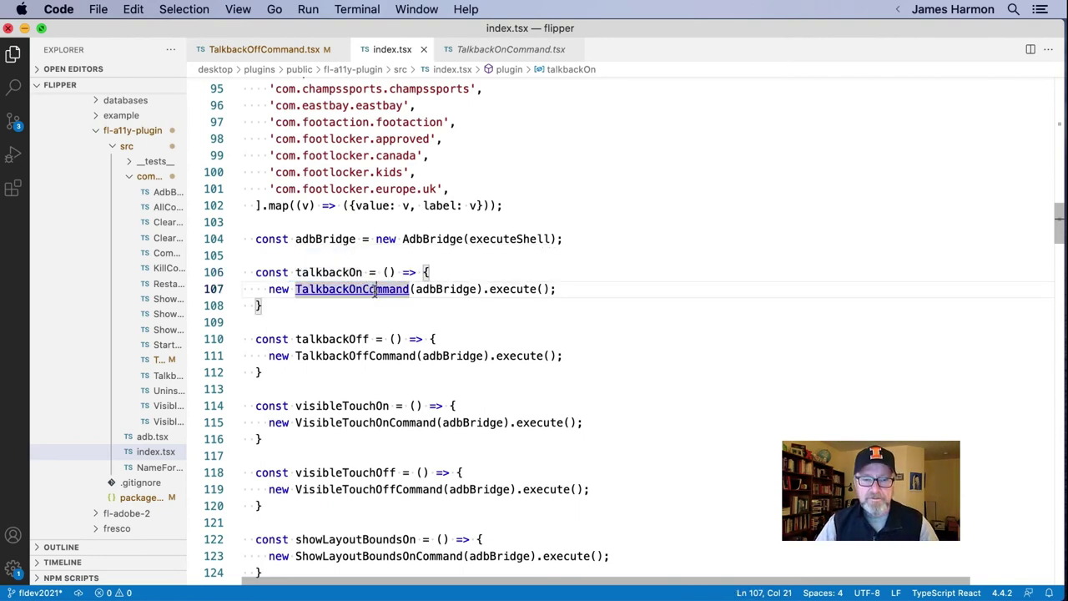
pyautogui.keyDown('super'); pyautogui.click(375, 289); pyautogui.keyUp('super')
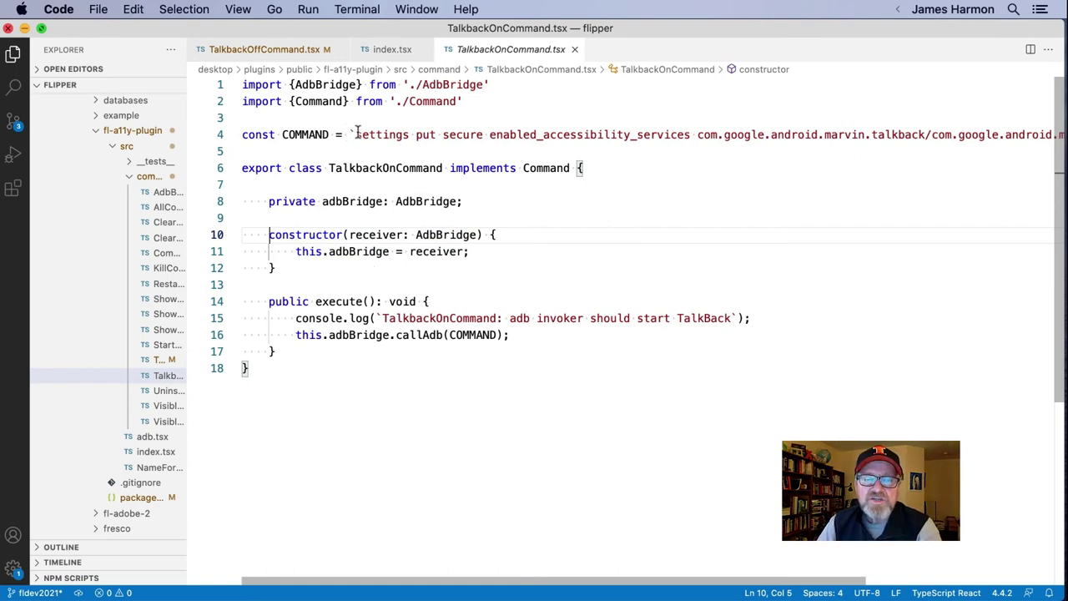
# Highlight "settings" in the COMMAND string of TalkbackOnCommand.tsx and view TalkbackOffCommand.tsx for comparison.
pyautogui.moveTo(355, 134); pyautogui.dragTo(414, 134)
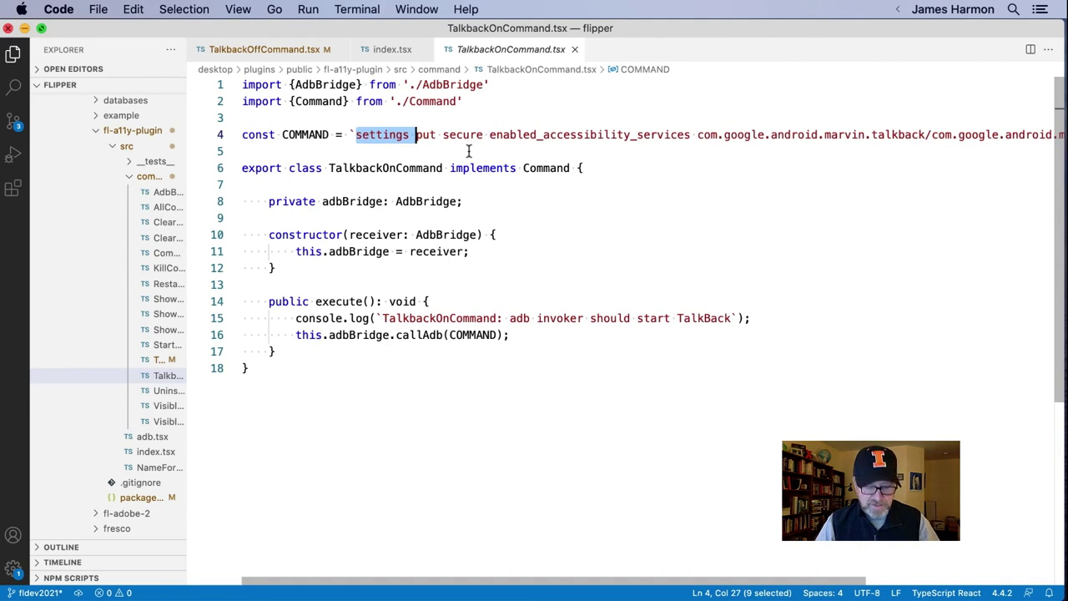
pyautogui.press('super+Tab')
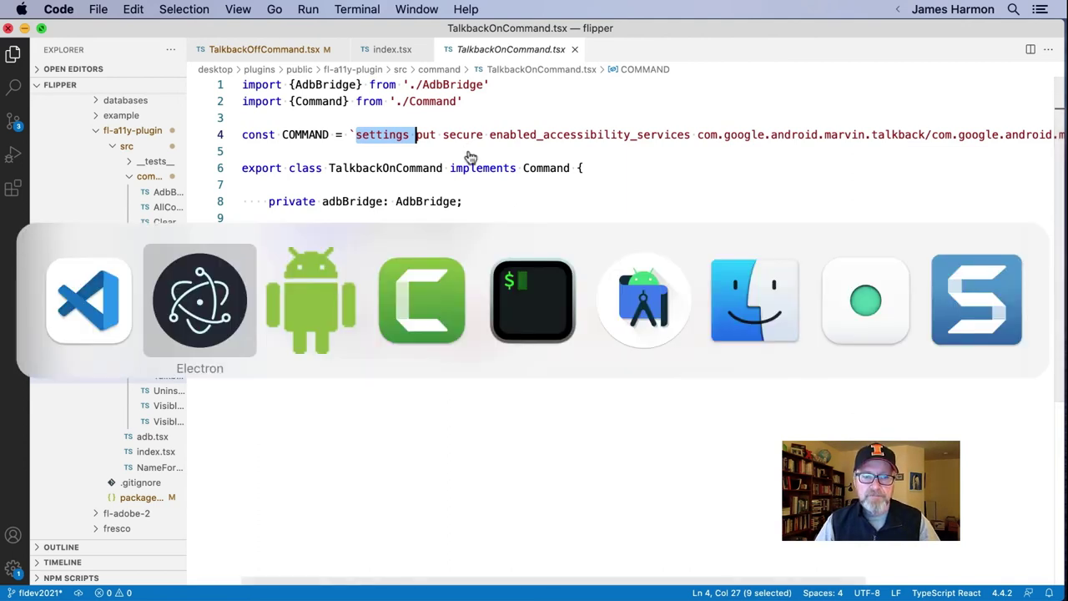
pyautogui.click(119, 309)
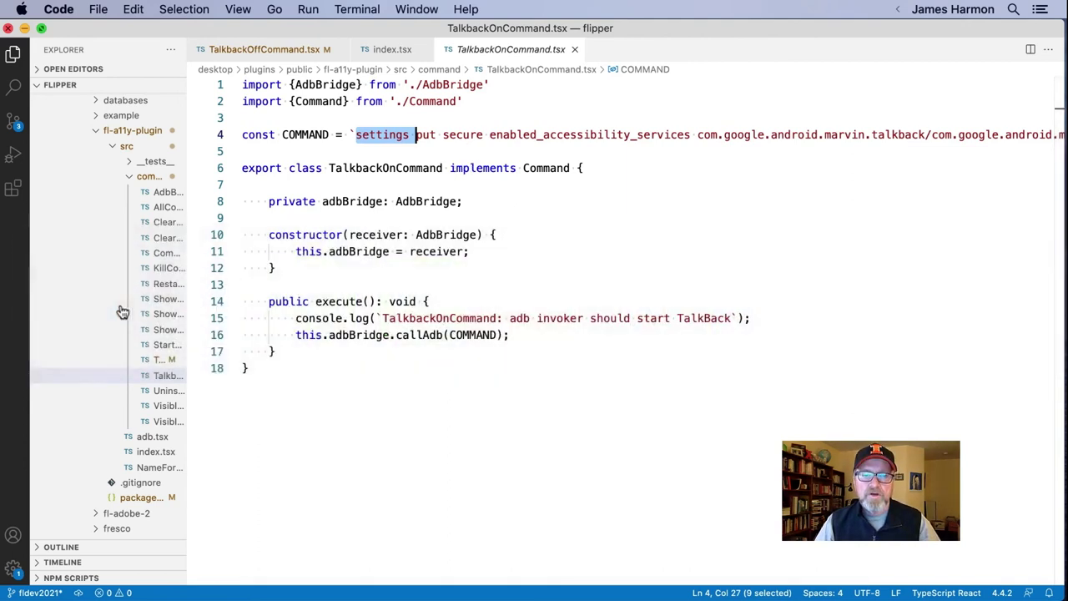
pyautogui.click(309, 47)
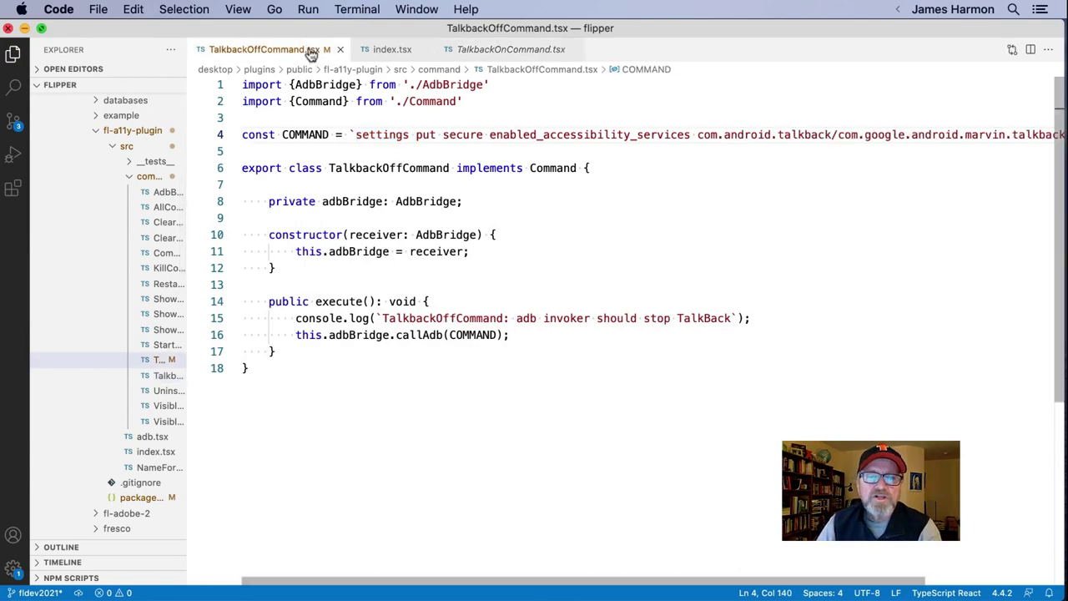
# Return to index.tsx and highlight the Volume Down button line, its label and its instance.volumeDown handler.
pyautogui.click(378, 55)
pyautogui.scroll(-20, 453, 287)
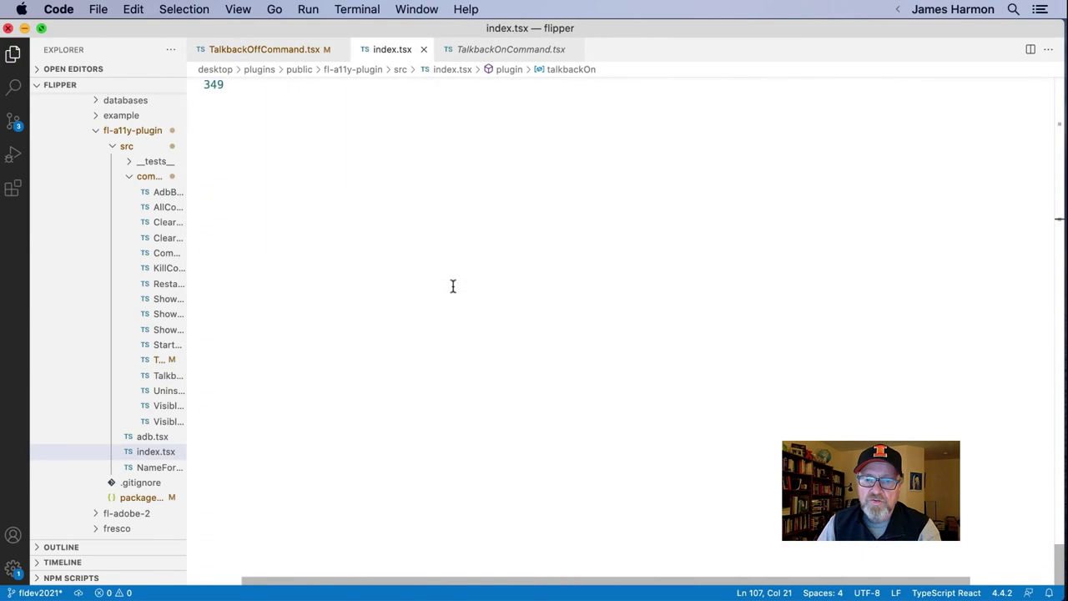
pyautogui.scroll(20, 453, 286)
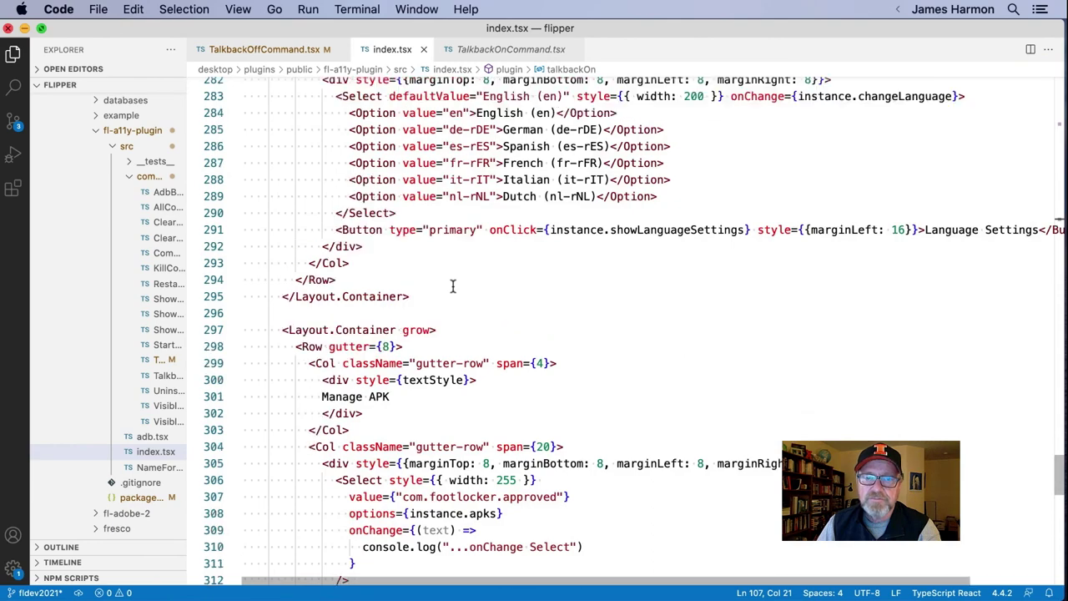
pyautogui.scroll(8, 453, 286)
pyautogui.click(994, 264)
pyautogui.hotkey('shift', 'Home')
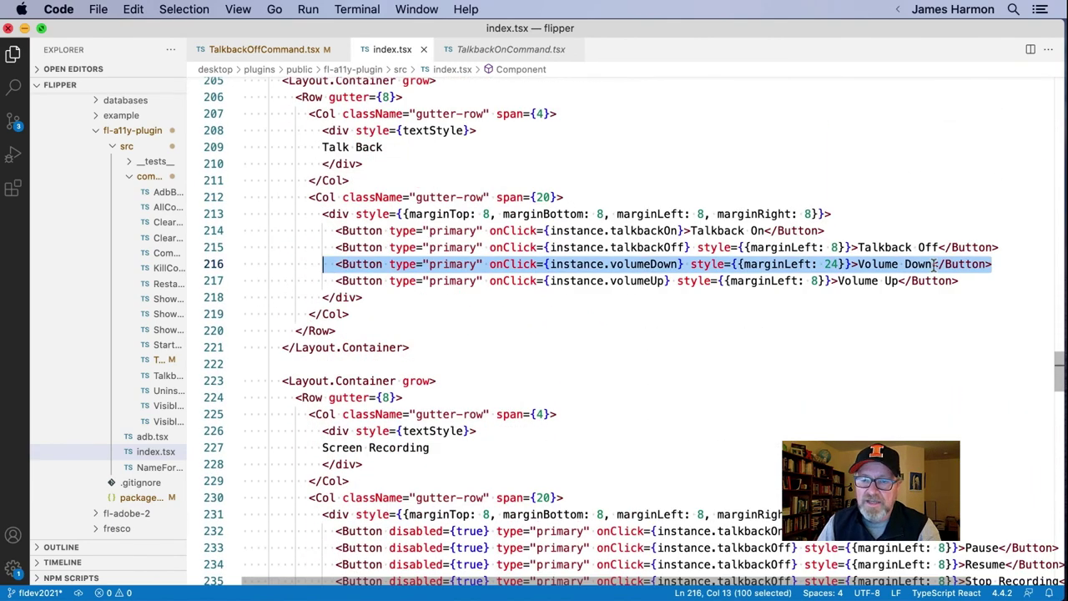
pyautogui.moveTo(934, 263); pyautogui.dragTo(859, 266)
pyautogui.moveTo(682, 263); pyautogui.dragTo(544, 265)
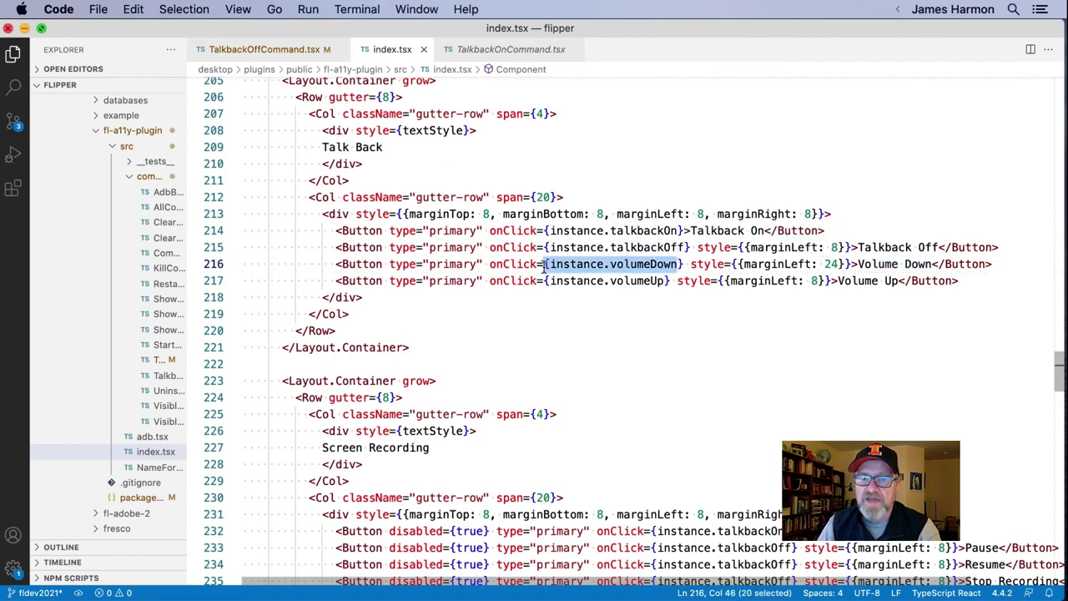
# Locate the volumeDown function in index.tsx and highlight its declaration and its client.send('volumeDown', {}) call.
pyautogui.scroll(20, 725, 154)
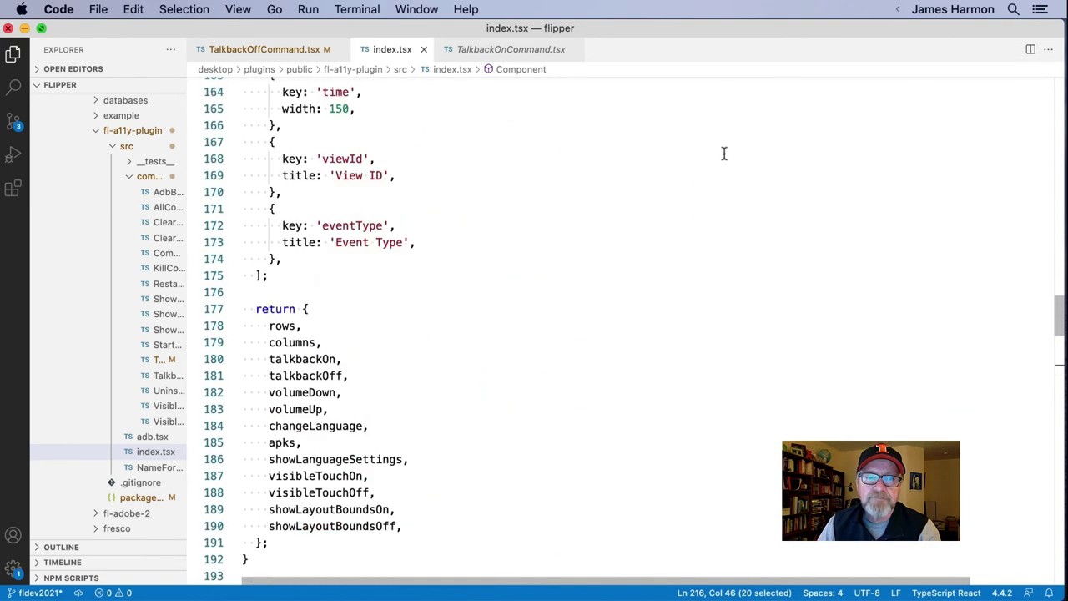
pyautogui.scroll(4, 725, 154)
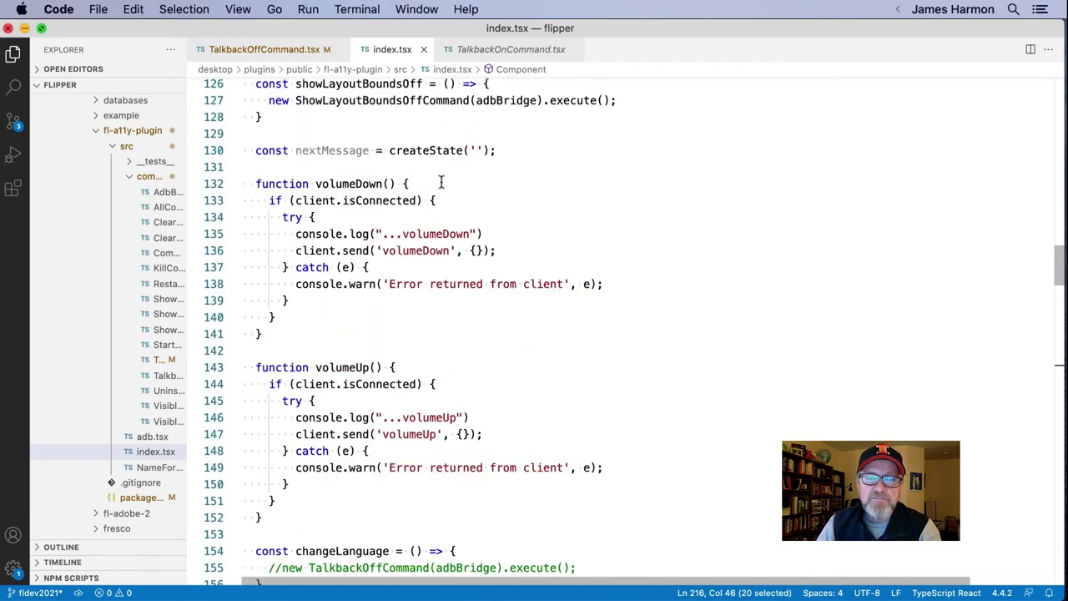
pyautogui.moveTo(441, 182); pyautogui.dragTo(242, 185)
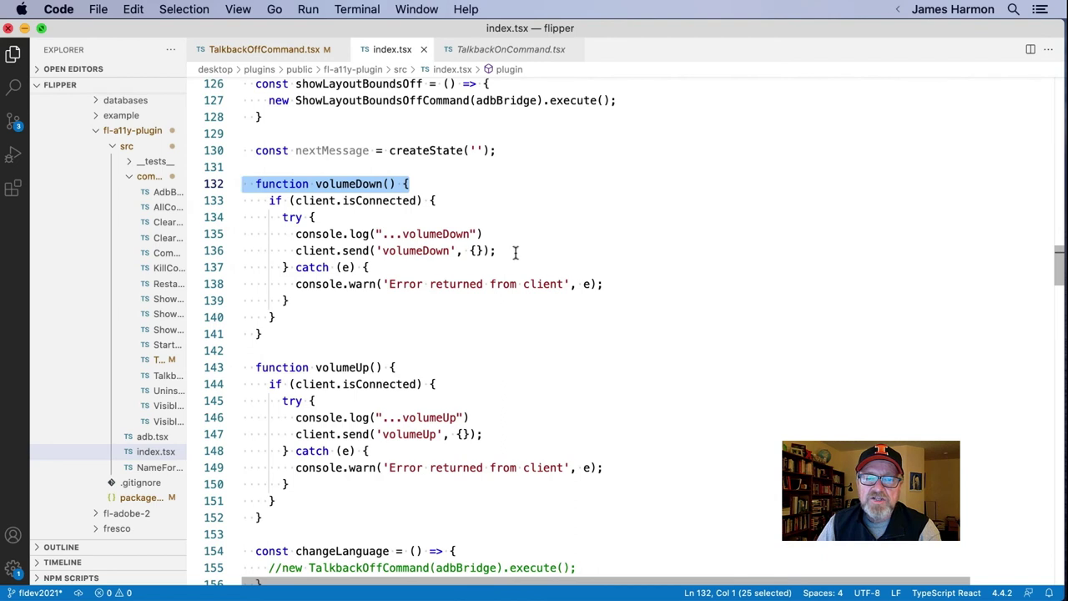
pyautogui.moveTo(514, 252); pyautogui.dragTo(294, 251)
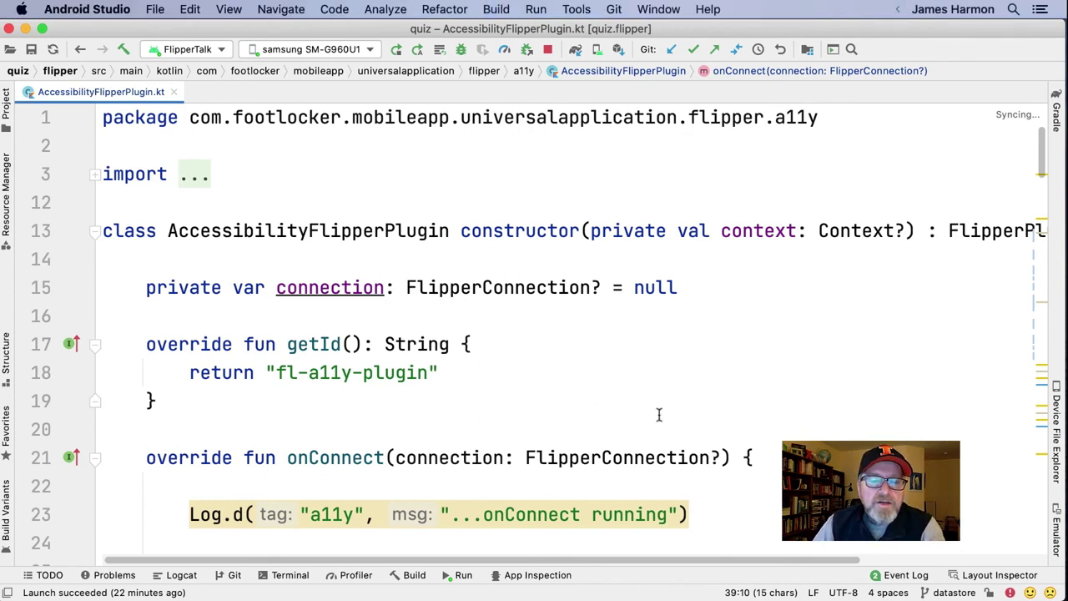
# In Android Studio, examine the AccessibilityFlipperPlugin class declaration, highlighting its class name and the FlipperPlugin type it implements.
pyautogui.doubleClick(269, 226)
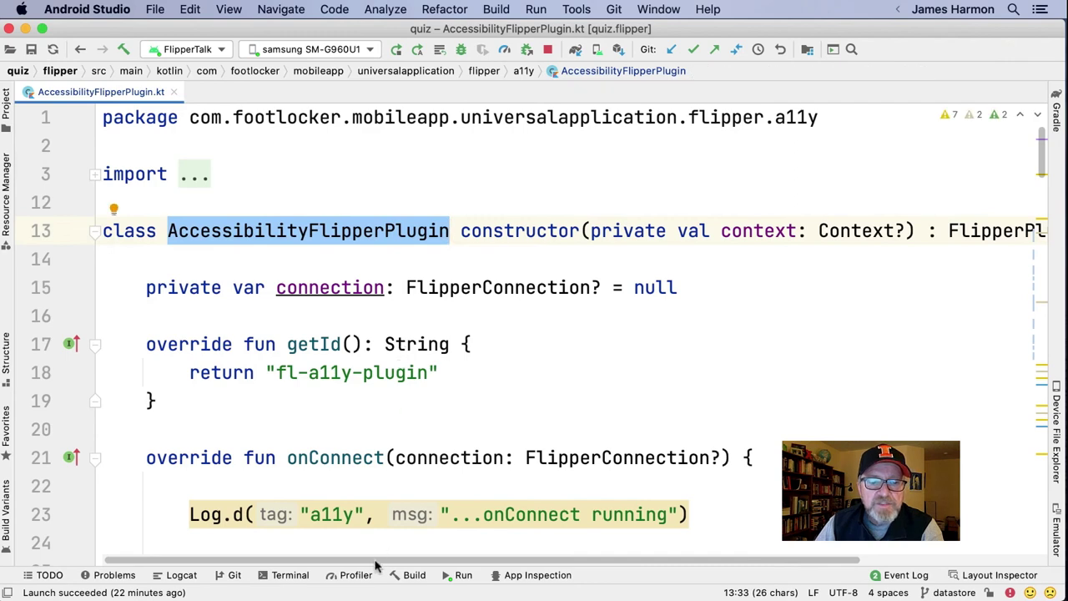
pyautogui.moveTo(327, 561); pyautogui.dragTo(483, 561)
pyautogui.click(831, 230)
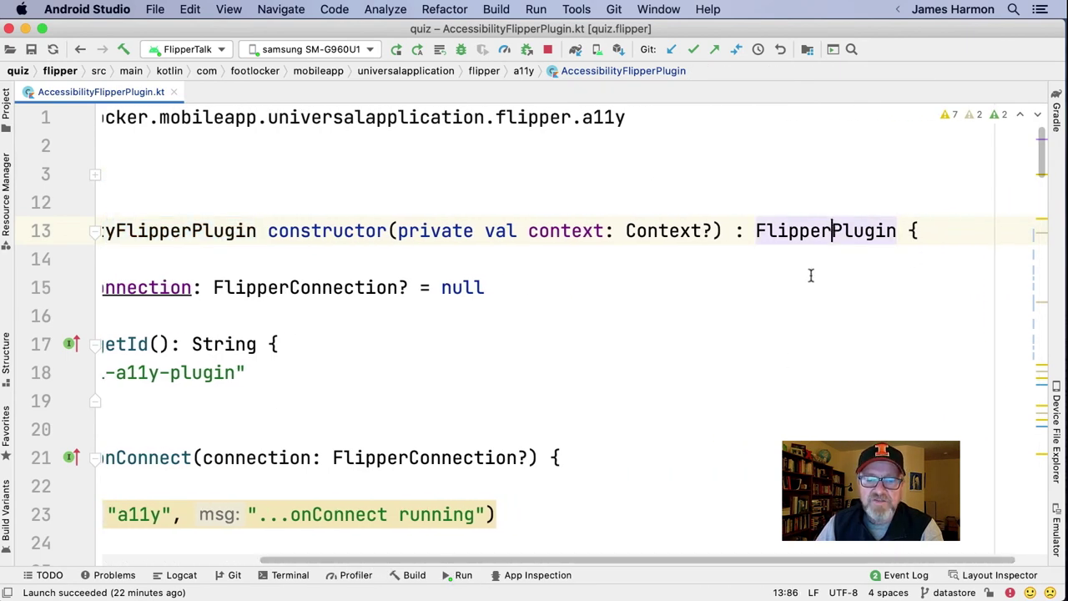
pyautogui.moveTo(751, 560); pyautogui.dragTo(594, 560)
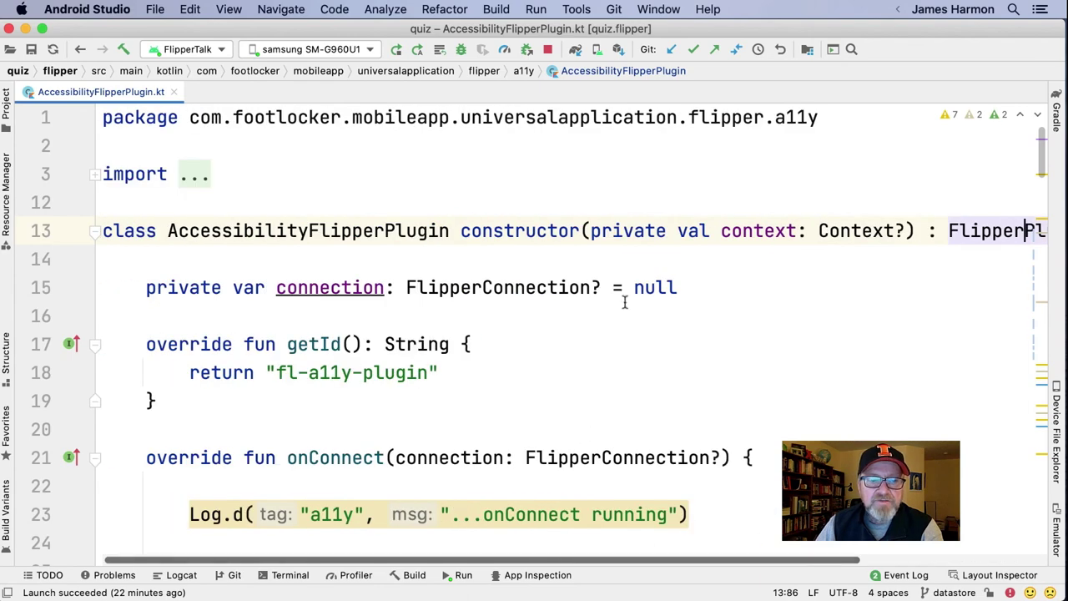
pyautogui.scroll(-3, 624, 302)
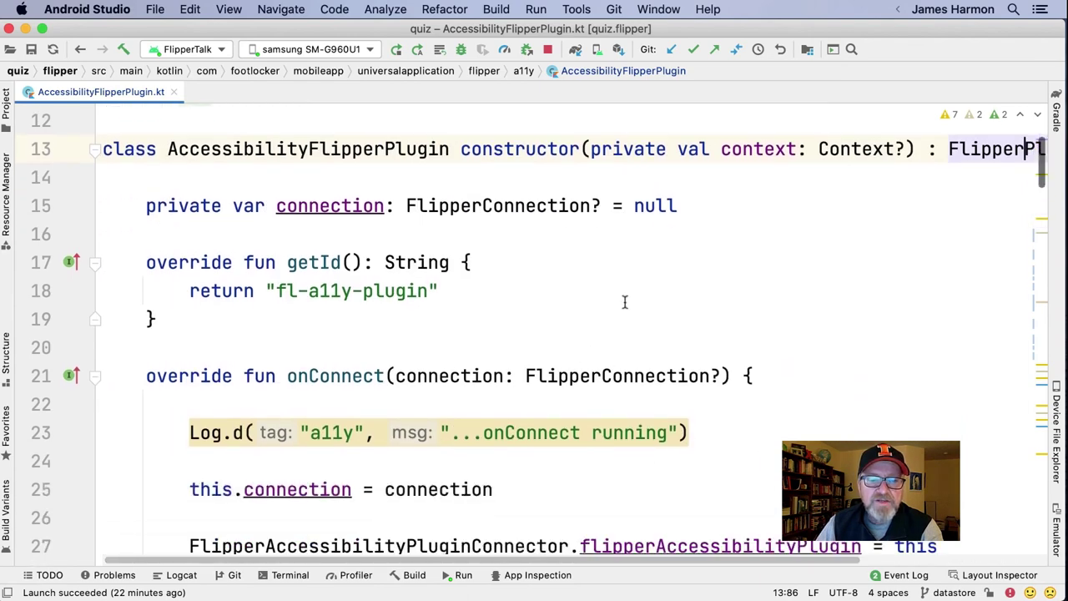
# Highlight the onConnect function name, and examine the volumeUp receiver, highlighting its connection.receive call and "volumeUp" method name.
pyautogui.doubleClick(355, 378)
pyautogui.scroll(-2, 354, 380)
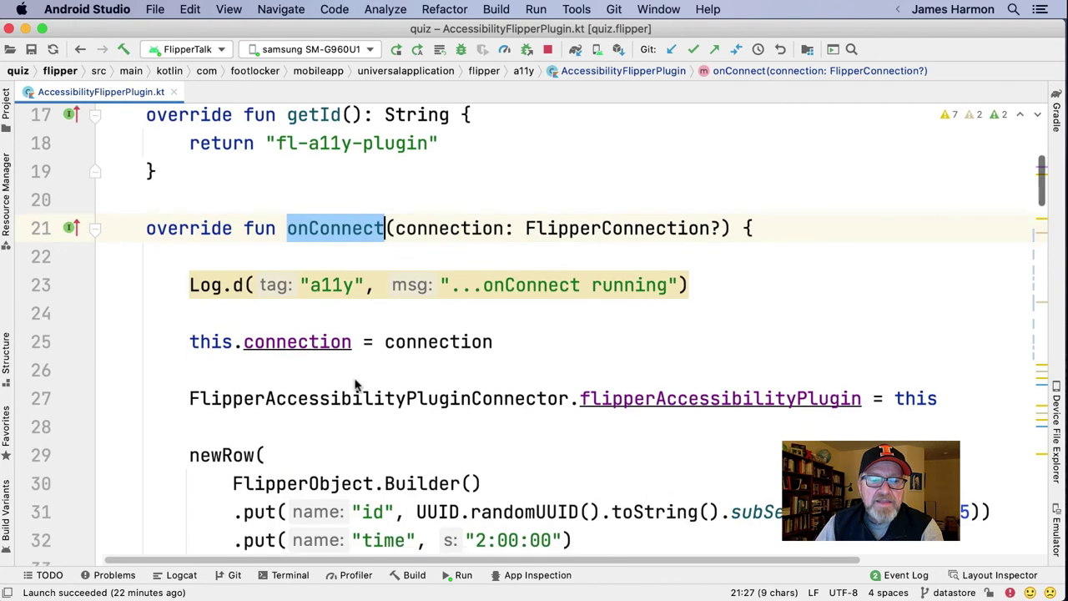
pyautogui.scroll(-2, 354, 383)
pyautogui.scroll(-10, 354, 383)
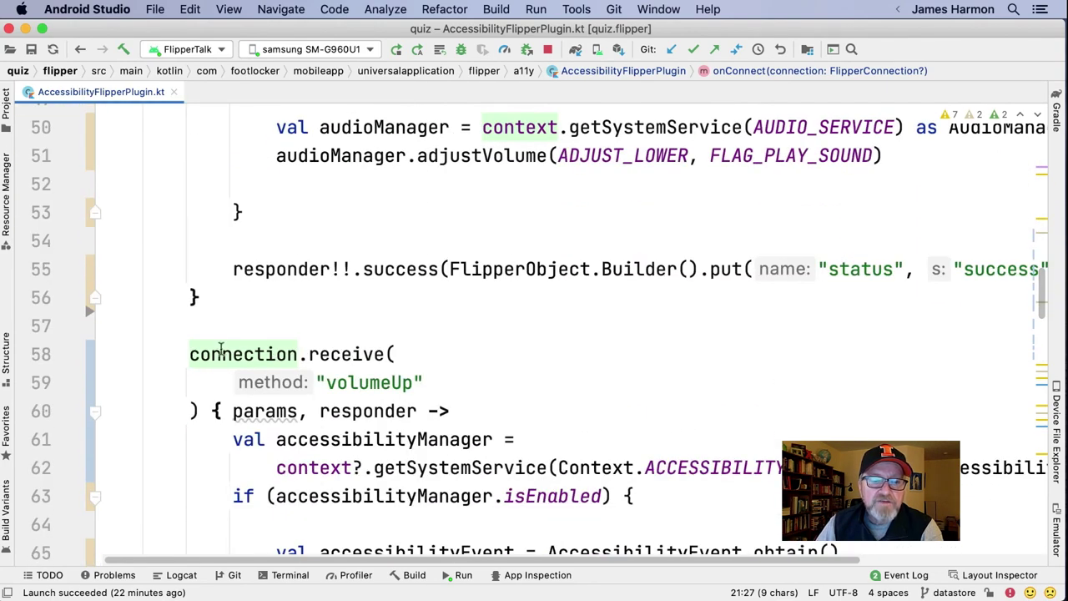
pyautogui.moveTo(384, 354); pyautogui.dragTo(243, 353)
pyautogui.scroll(-1, 415, 390)
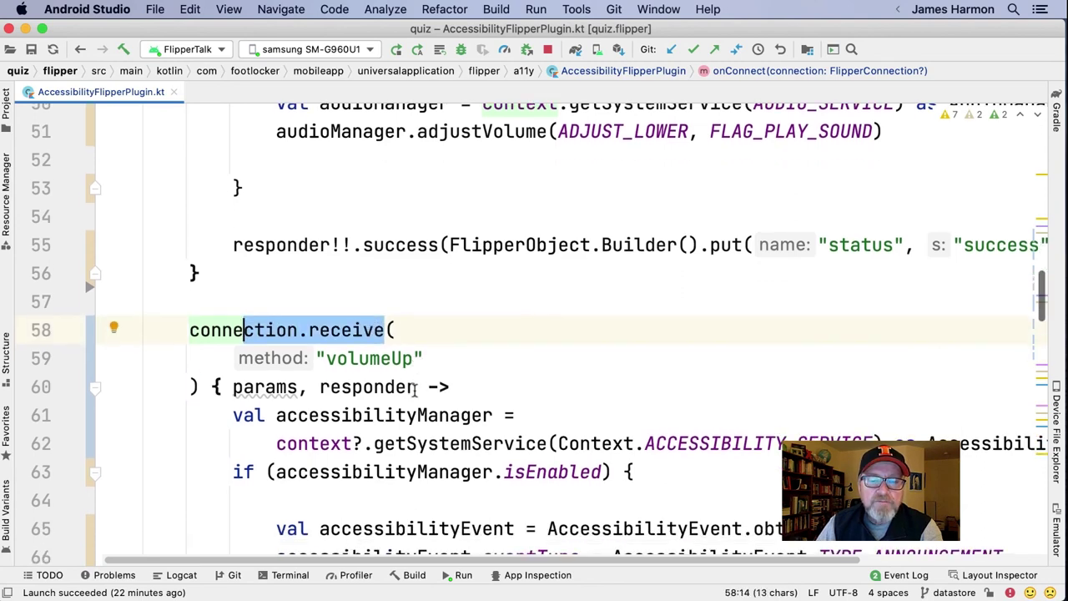
pyautogui.doubleClick(380, 334)
pyautogui.scroll(-5, 377, 337)
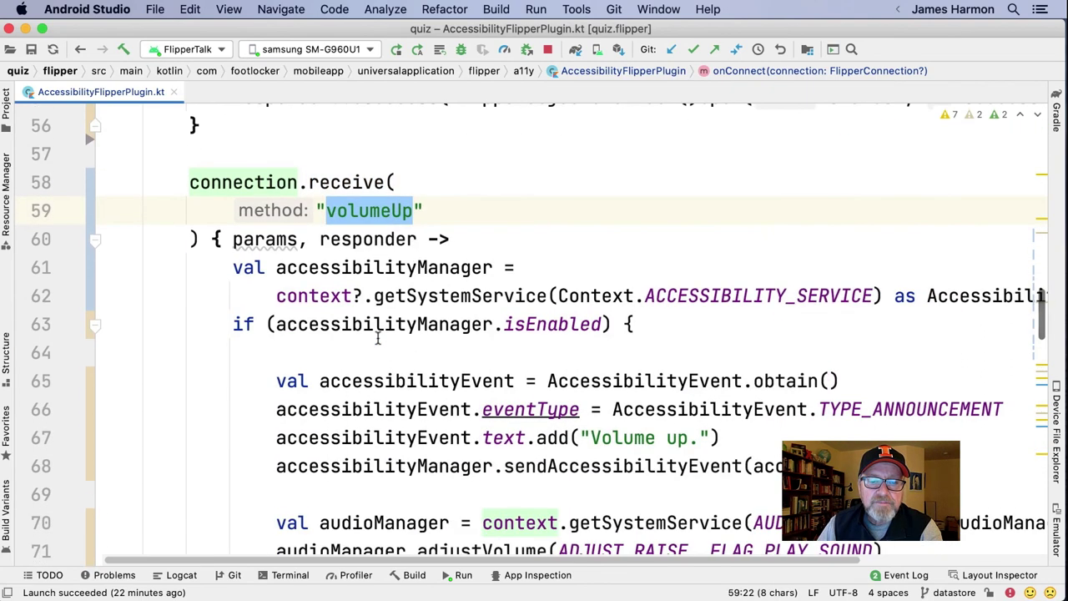
pyautogui.scroll(-6, 377, 337)
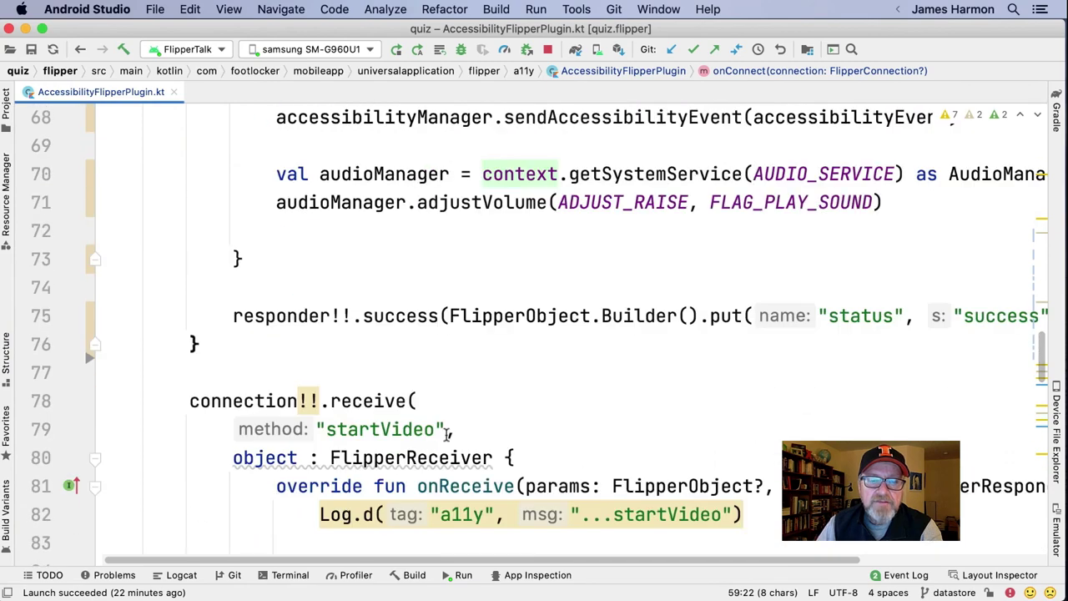
# Examine the volumeDown receiver, highlighting its "volumeDown" method name and the audioManager variable.
pyautogui.scroll(15, 448, 431)
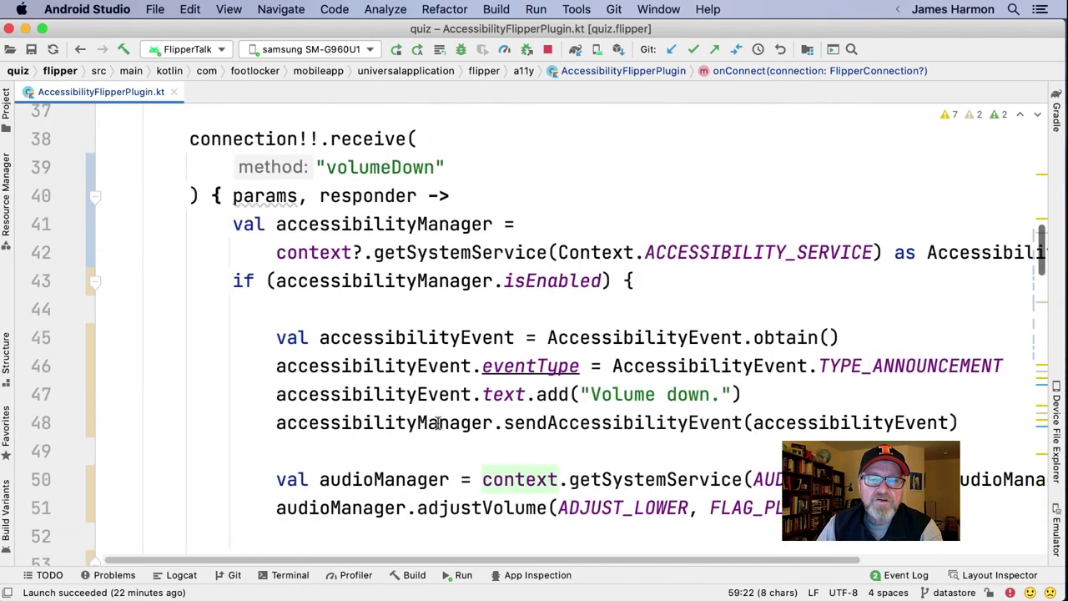
pyautogui.moveTo(448, 167); pyautogui.dragTo(238, 167)
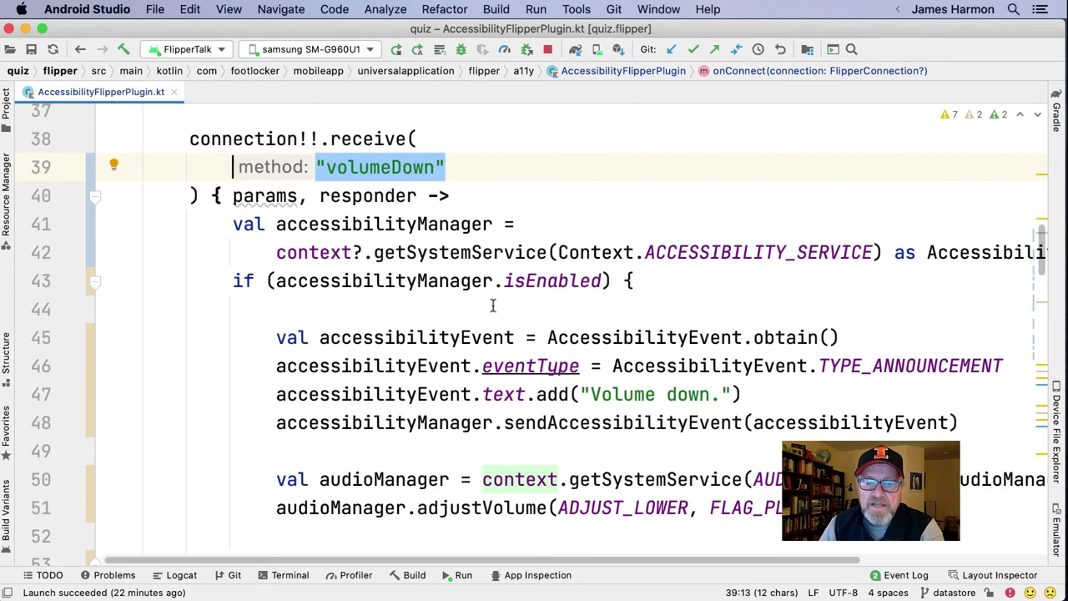
pyautogui.scroll(-1, 493, 302)
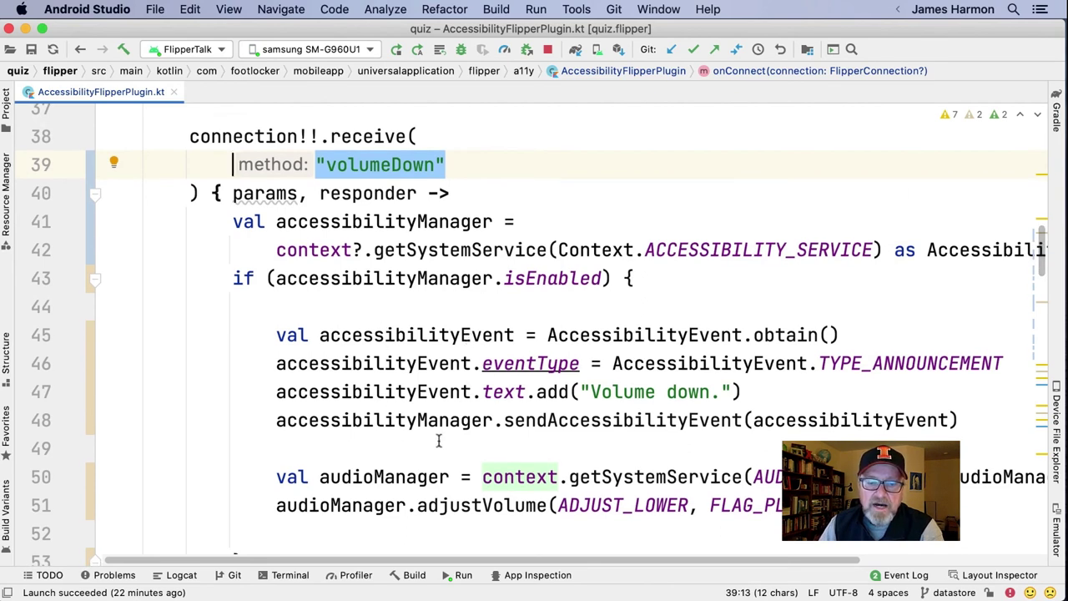
pyautogui.doubleClick(408, 475)
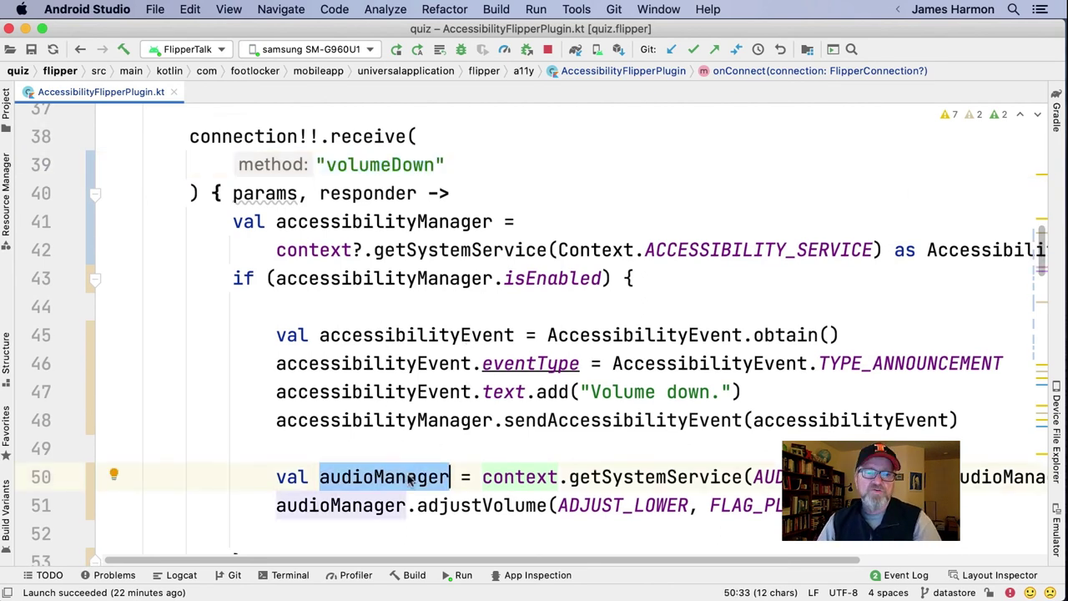
pyautogui.click(451, 164)
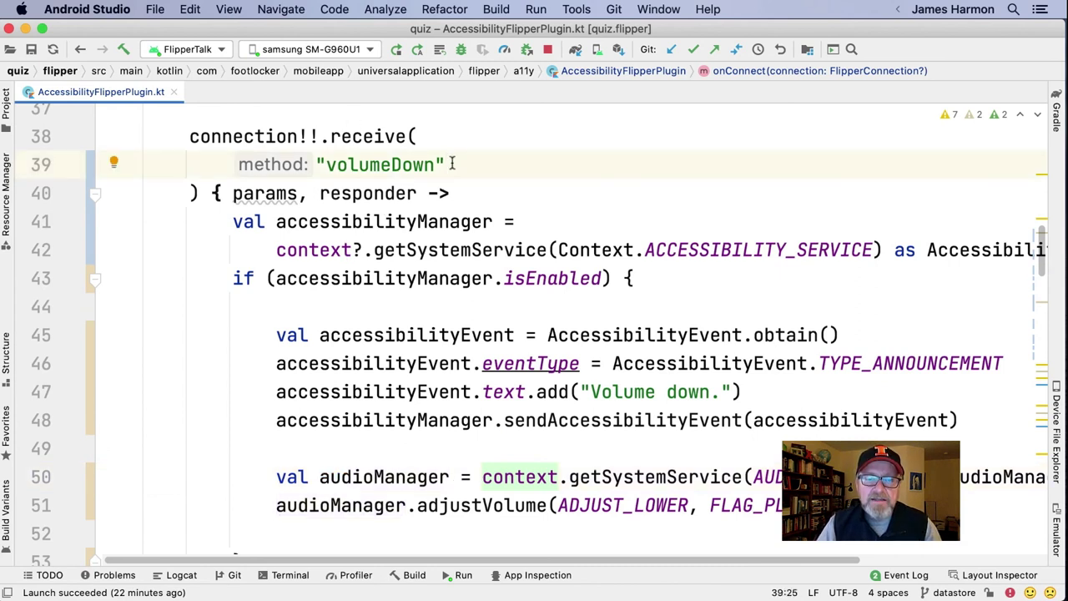
pyautogui.moveTo(452, 164); pyautogui.dragTo(322, 165)
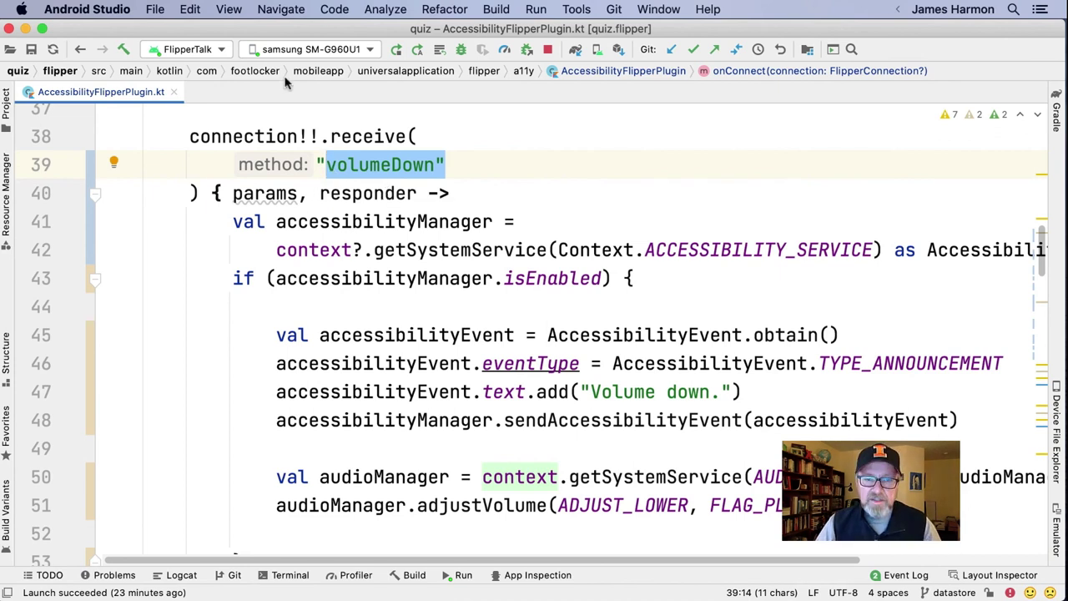
# Switch to Visual Studio Code and highlight the 'volumeDown' and 'volumeUp' method names in the client.send calls of index.tsx.
pyautogui.press('super+Tab')
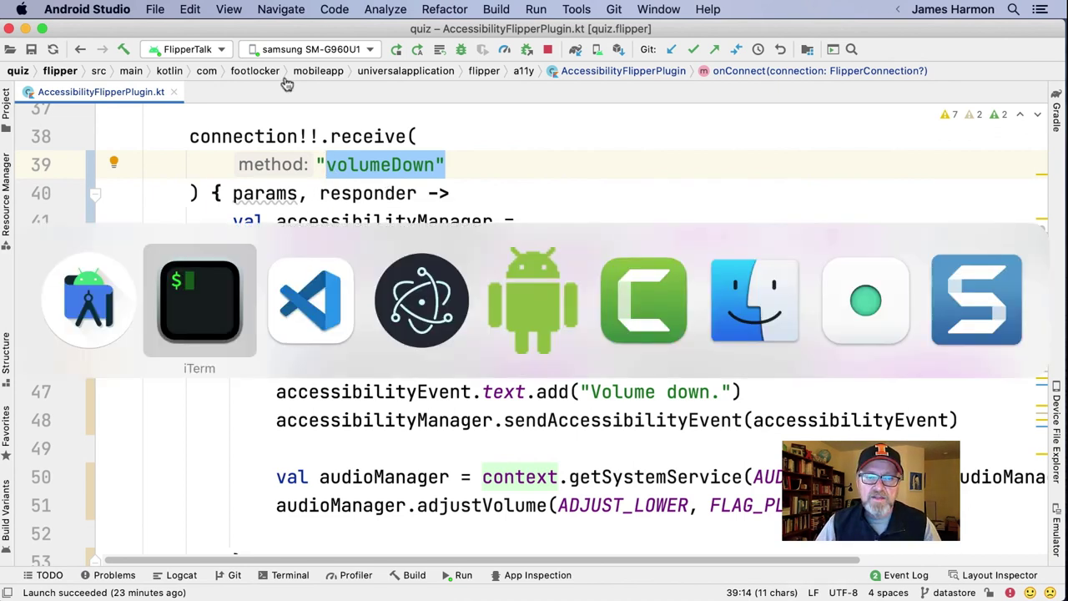
pyautogui.press('super+Tab')
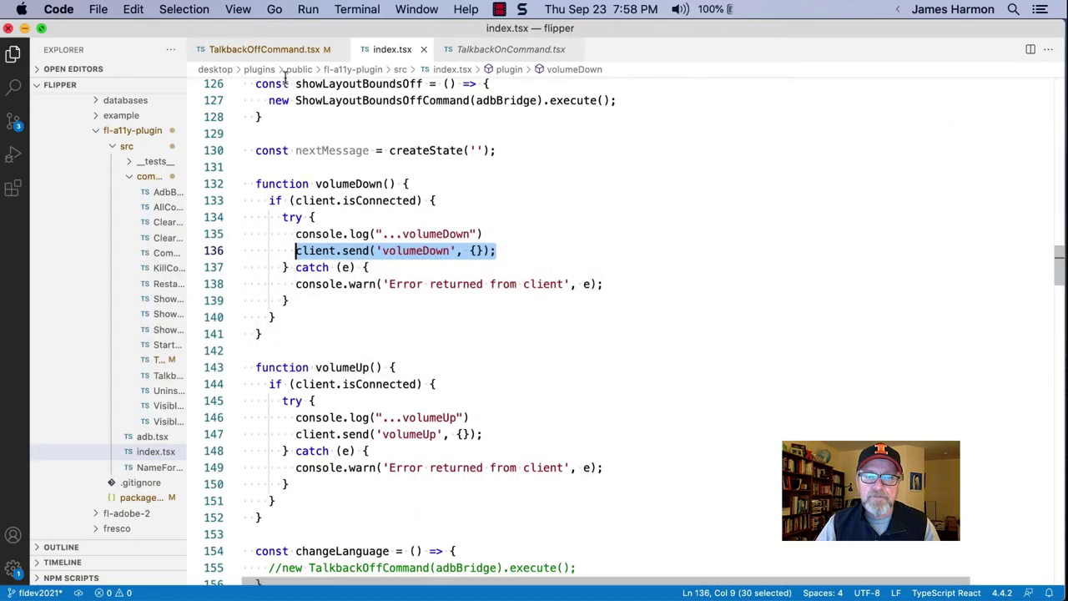
pyautogui.click(451, 242)
pyautogui.moveTo(451, 249); pyautogui.dragTo(381, 250)
pyautogui.moveTo(438, 432); pyautogui.dragTo(367, 429)
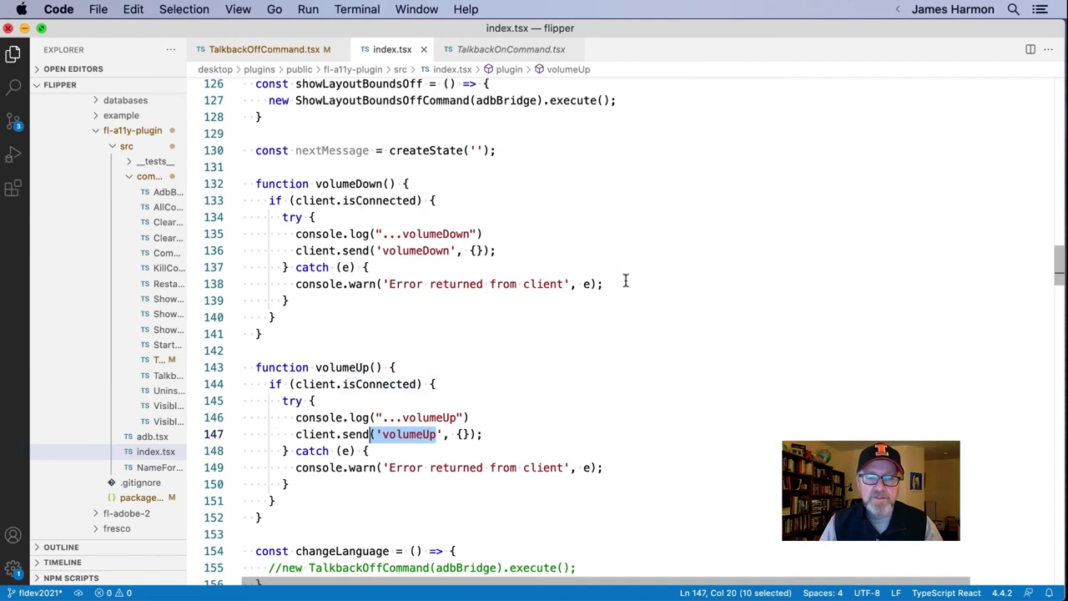
# Switch to Flipper, turn on visible touch for the connected device, and turn its layout bounds on and off again.
pyautogui.press('super+Tab')
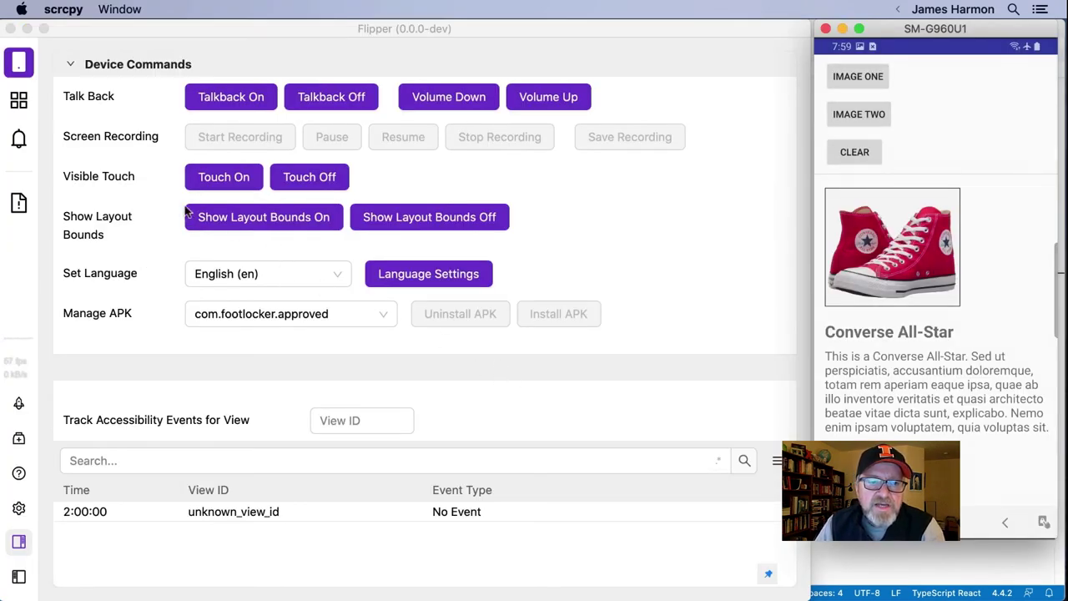
pyautogui.click(242, 186)
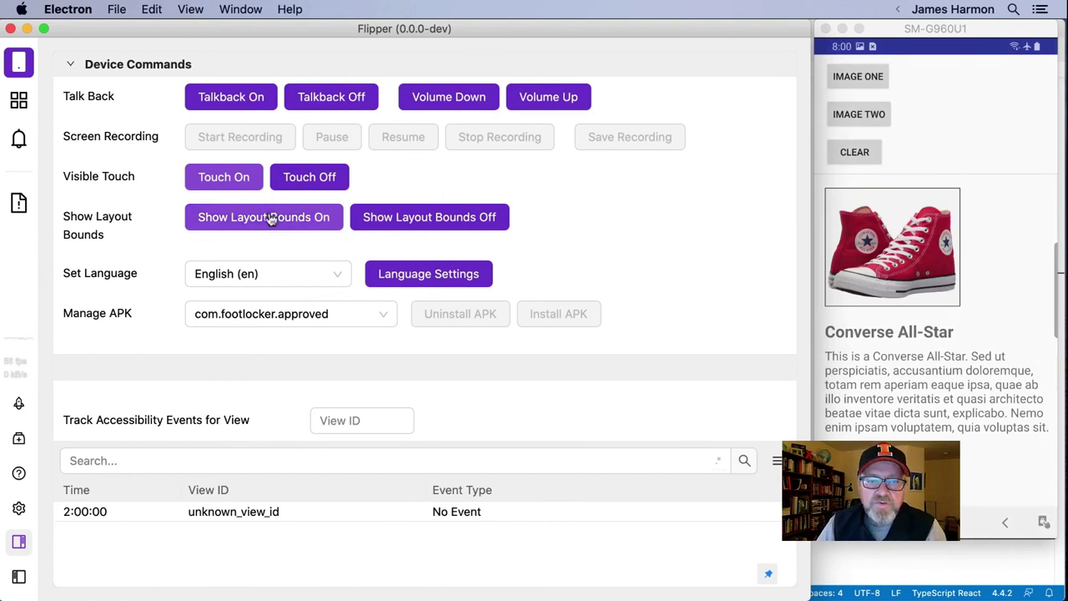
pyautogui.click(271, 219)
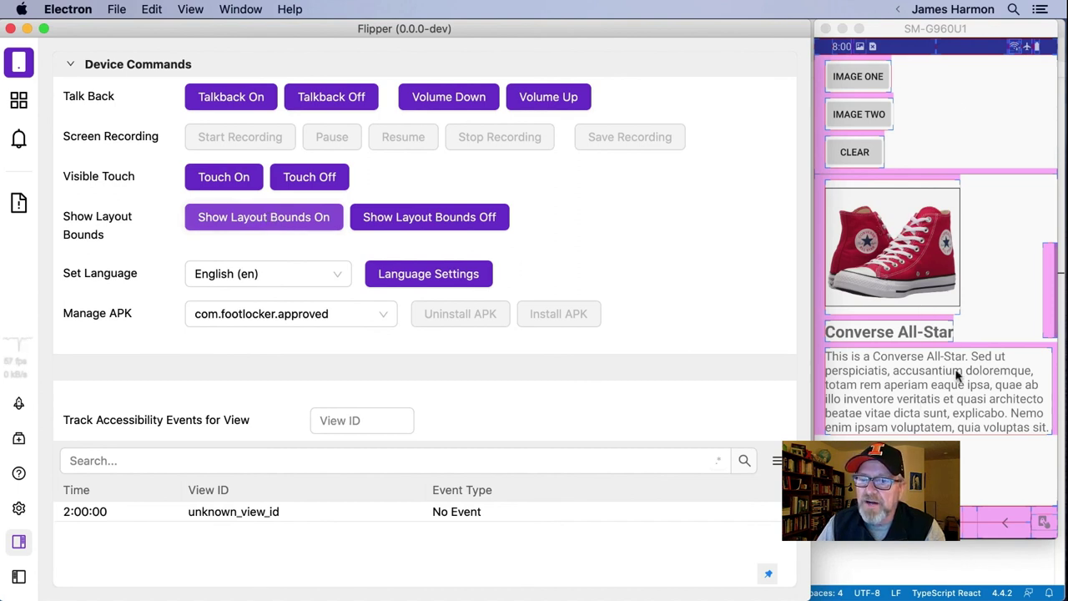
pyautogui.click(467, 226)
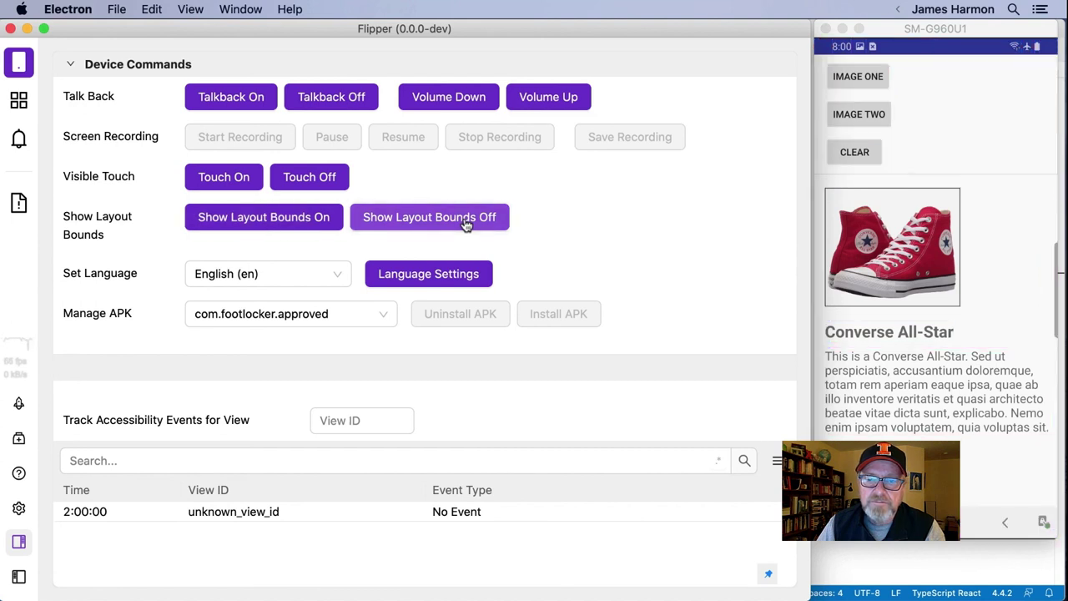